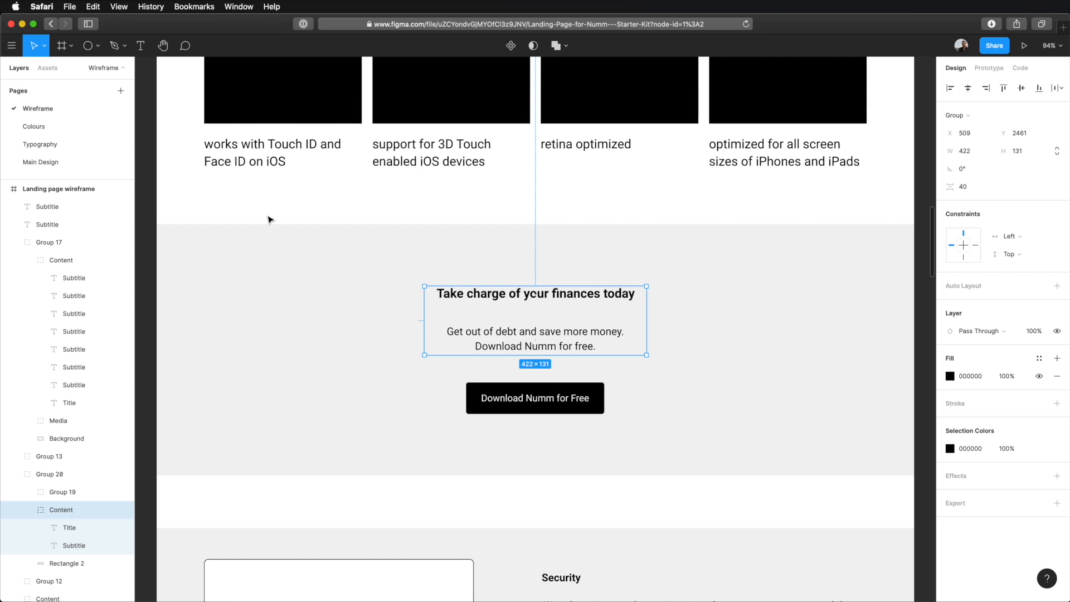
# Examine the Security and Support sections of the wireframe below the call-to-action section
pyautogui.click(858, 318)
pyautogui.scroll(-7, 858, 317)
pyautogui.scroll(-2, 845, 336)
pyautogui.scroll(-1, 845, 337)
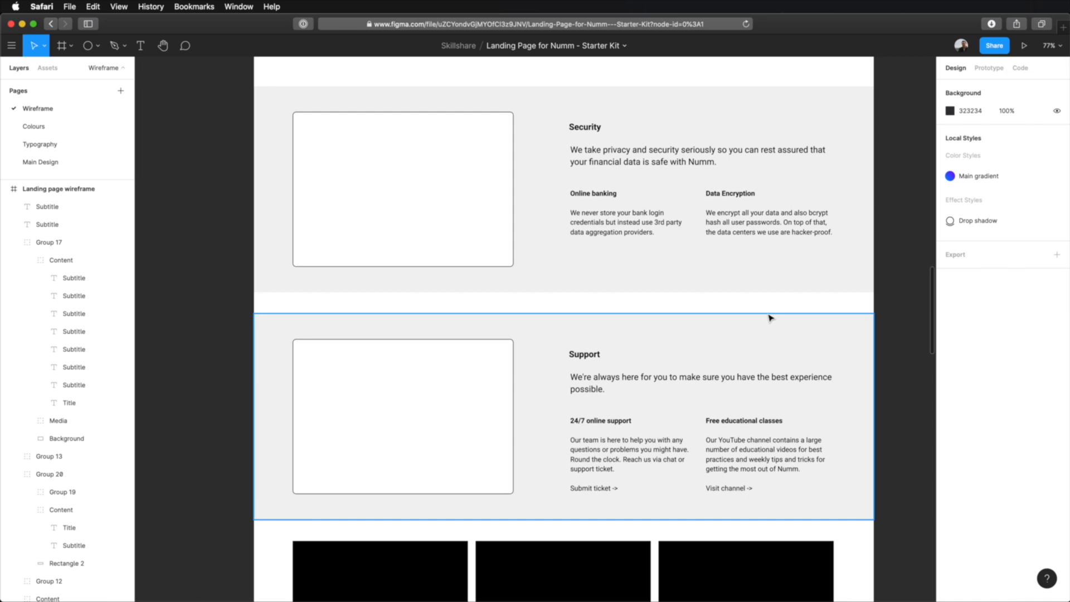
pyautogui.scroll(2, 770, 318)
# On the Main Design page, copy the text frame headed "Works beautifully on your iOS device" from the Features 2 section
pyautogui.click(125, 162)
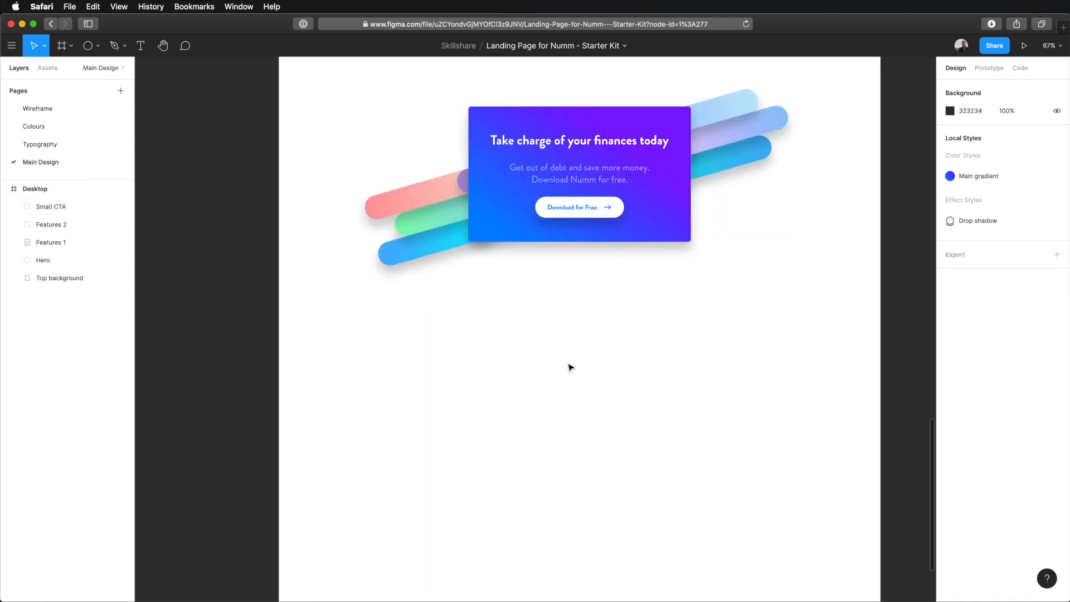
pyautogui.scroll(15, 583, 366)
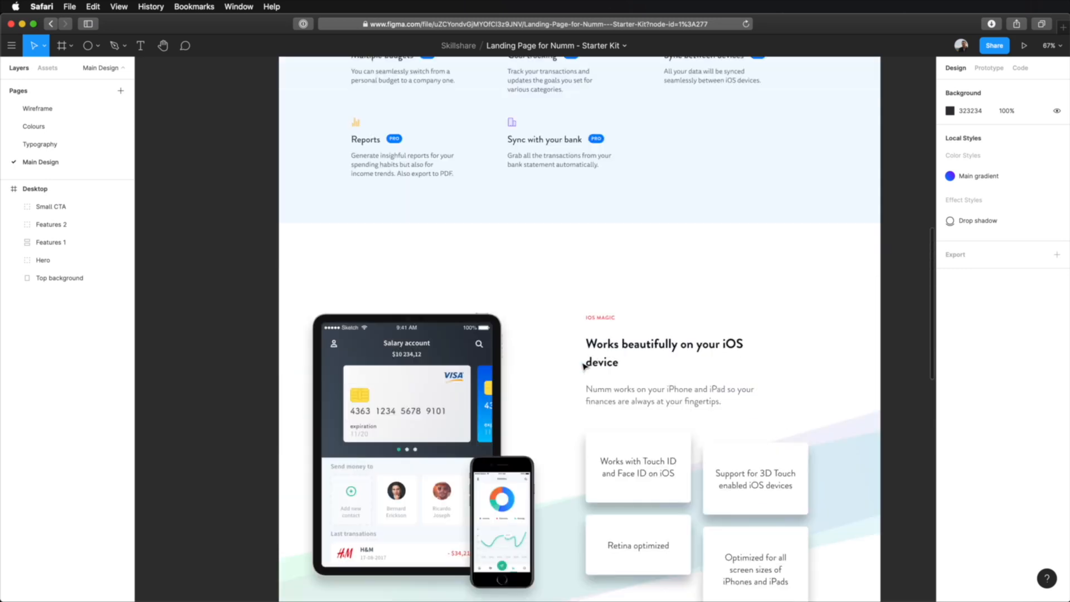
pyautogui.doubleClick(618, 347)
pyautogui.doubleClick(618, 348)
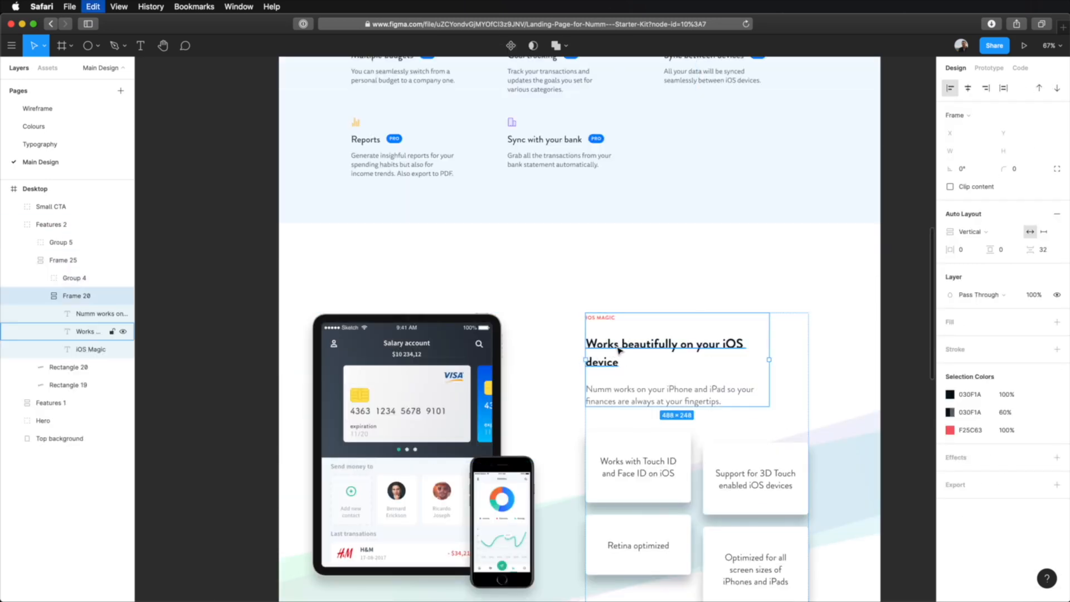
# Extend the Desktop frame by setting its height to 6000
pyautogui.scroll(-15, 533, 390)
pyautogui.keyDown('super'); pyautogui.click(518, 320); pyautogui.keyUp('super')
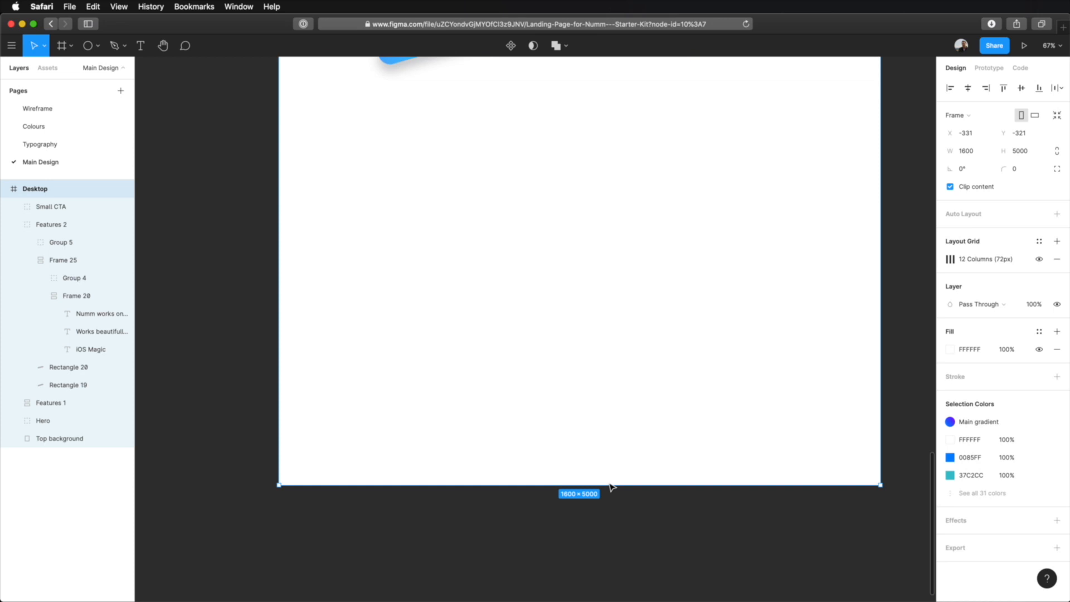
pyautogui.click(1022, 153)
pyautogui.write('6000')
pyautogui.press('Return')
pyautogui.click(662, 365)
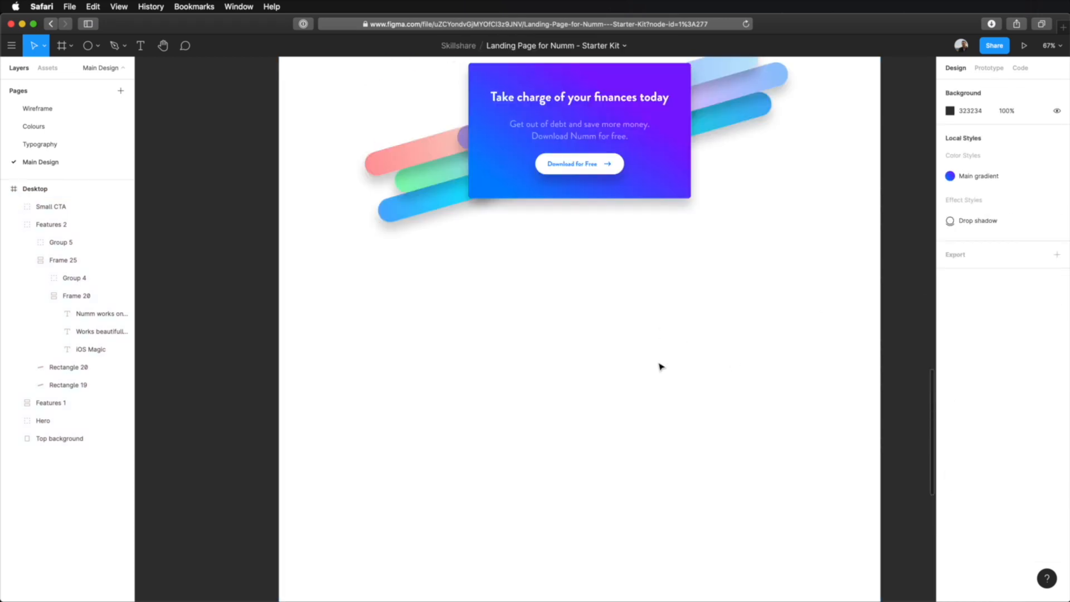
# Paste the copied text frame below the call-to-action card and align it with the first layout grid column at X 194, Y 4129
pyautogui.press('super+v')
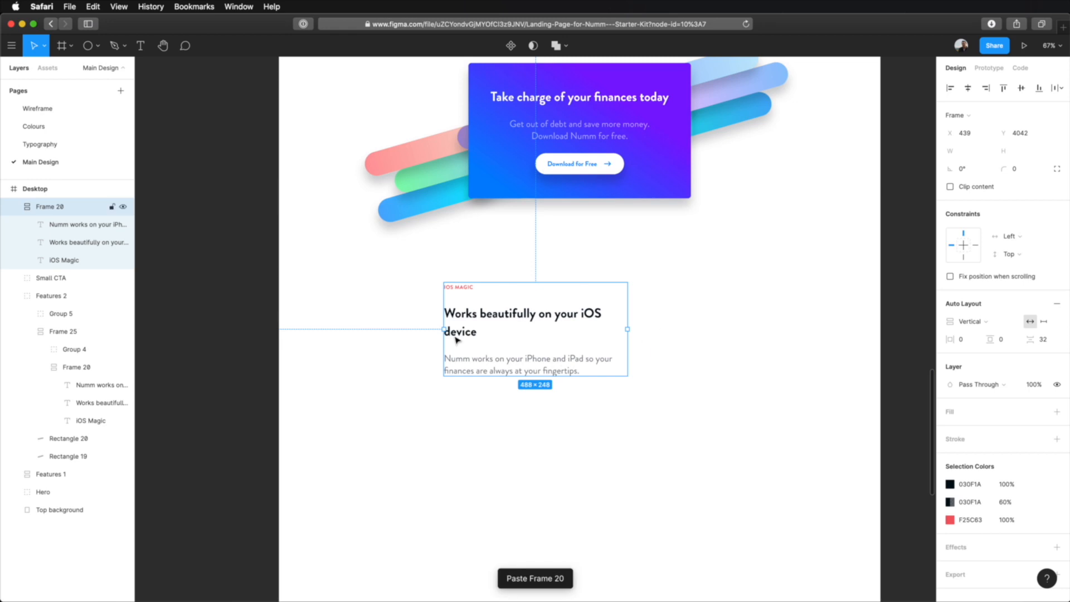
pyautogui.moveTo(584, 356); pyautogui.dragTo(518, 387)
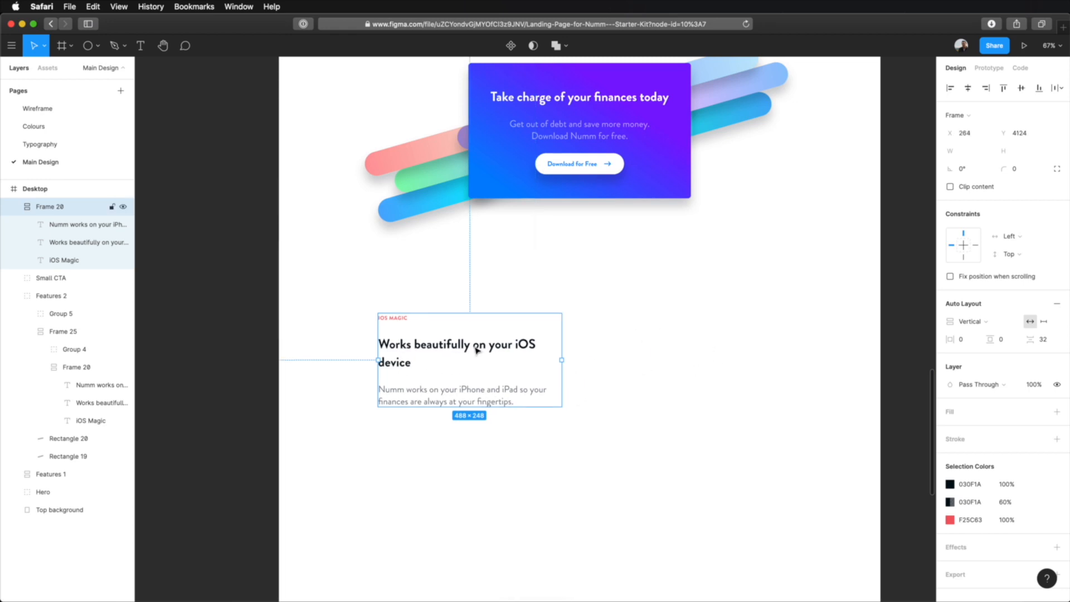
pyautogui.hotkey('ctrl', 'g')
pyautogui.moveTo(493, 350); pyautogui.dragTo(466, 350)
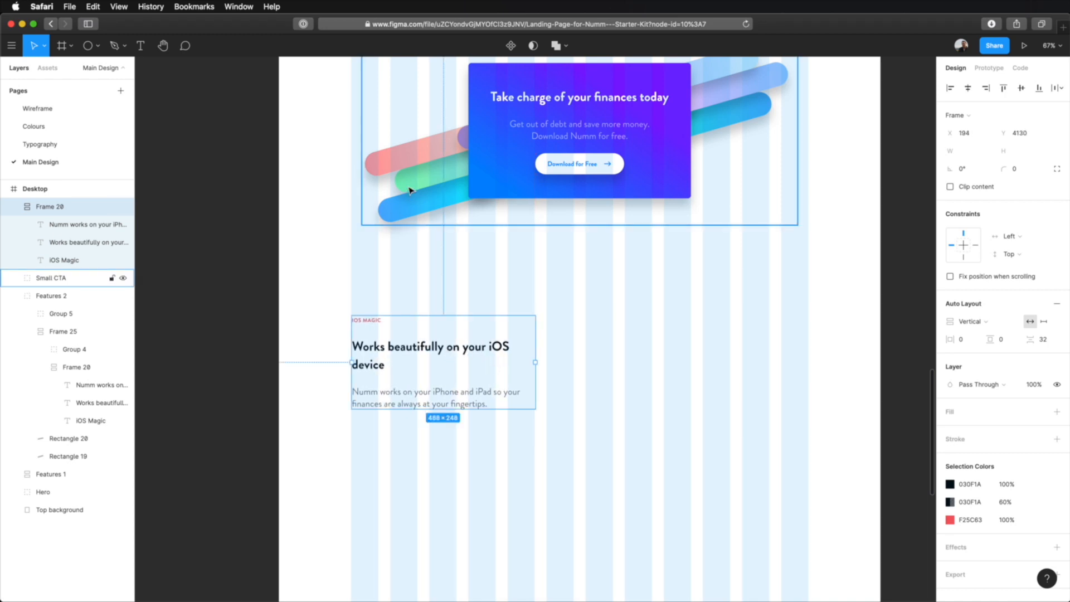
pyautogui.press('alt')
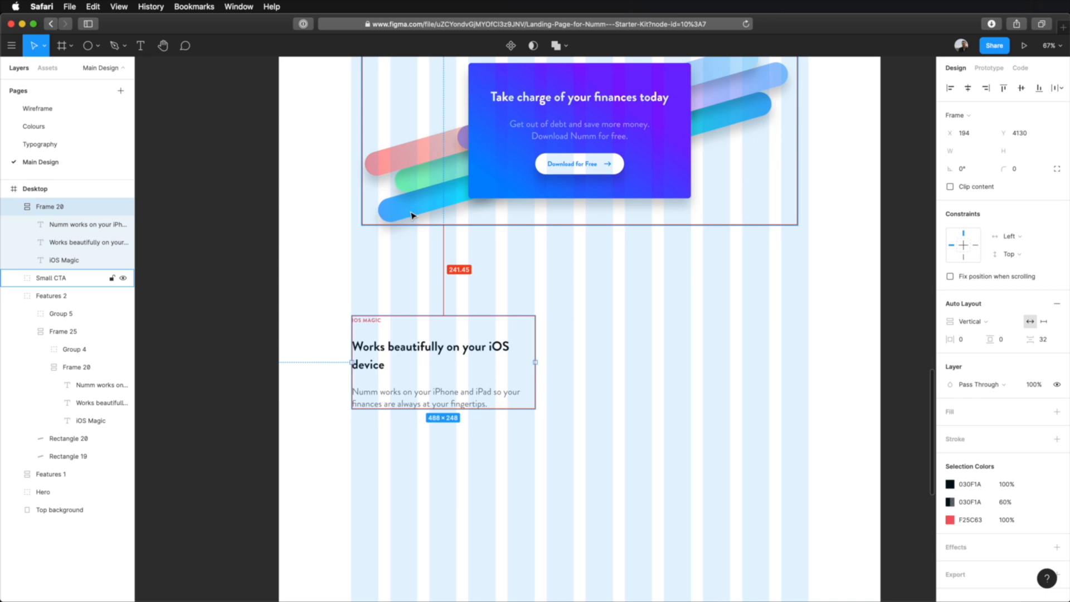
pyautogui.press('Up')
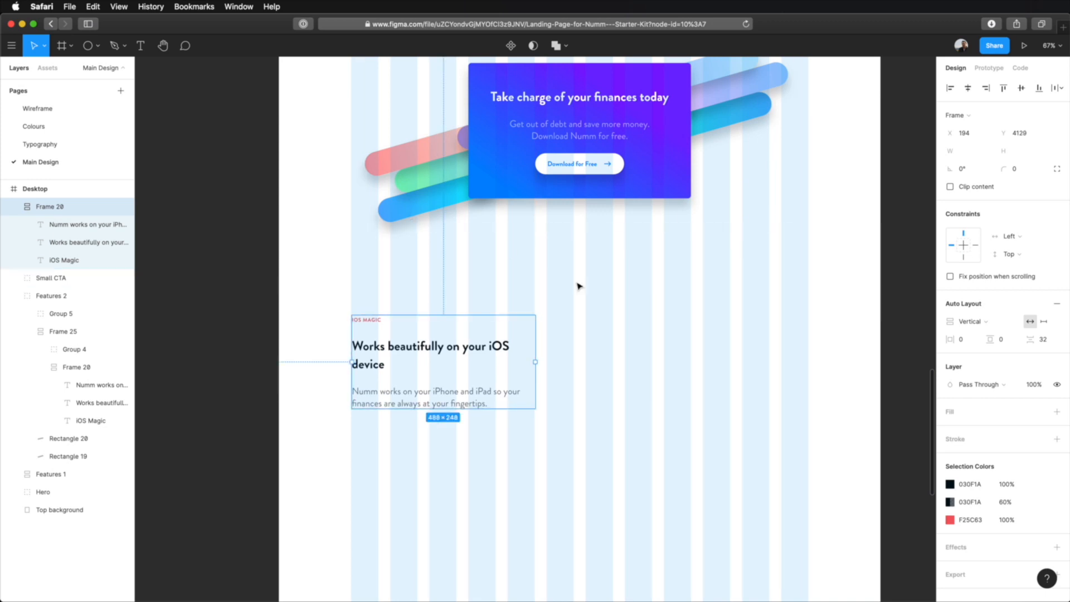
# Hide the layout grids and review the spacing above and below the call-to-action card
pyautogui.click(612, 334)
pyautogui.scroll(1, 656, 375)
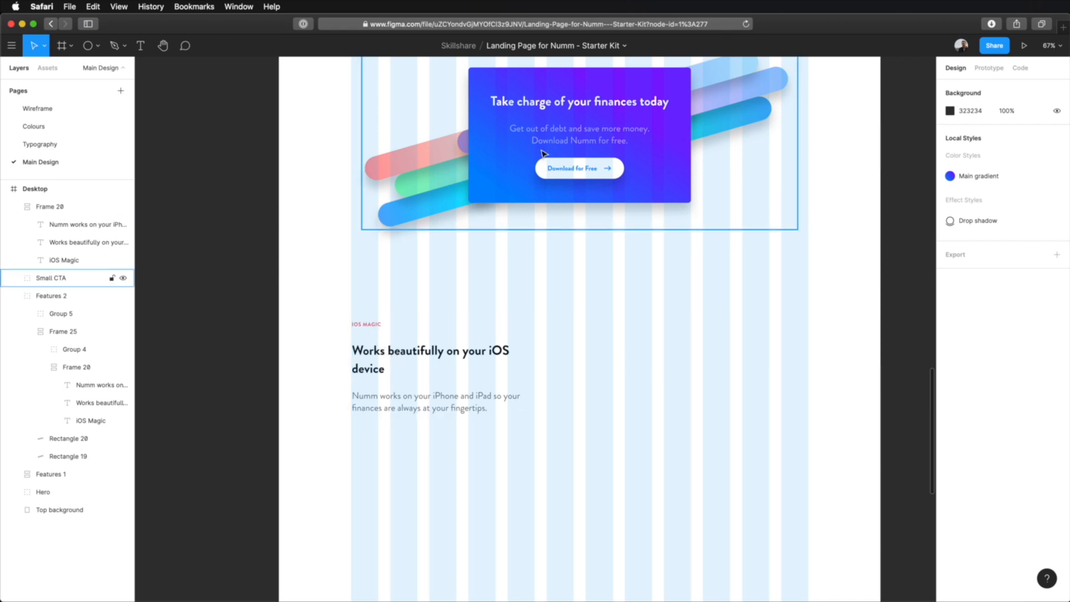
pyautogui.hotkey('ctrl', 'g')
pyautogui.scroll(10, 714, 422)
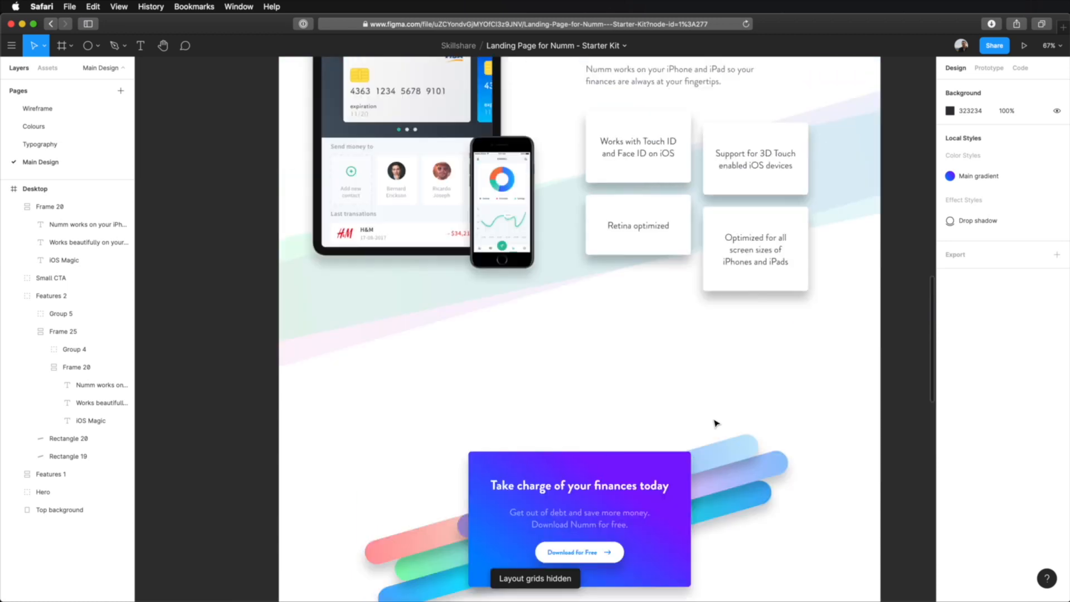
pyautogui.scroll(-6, 834, 354)
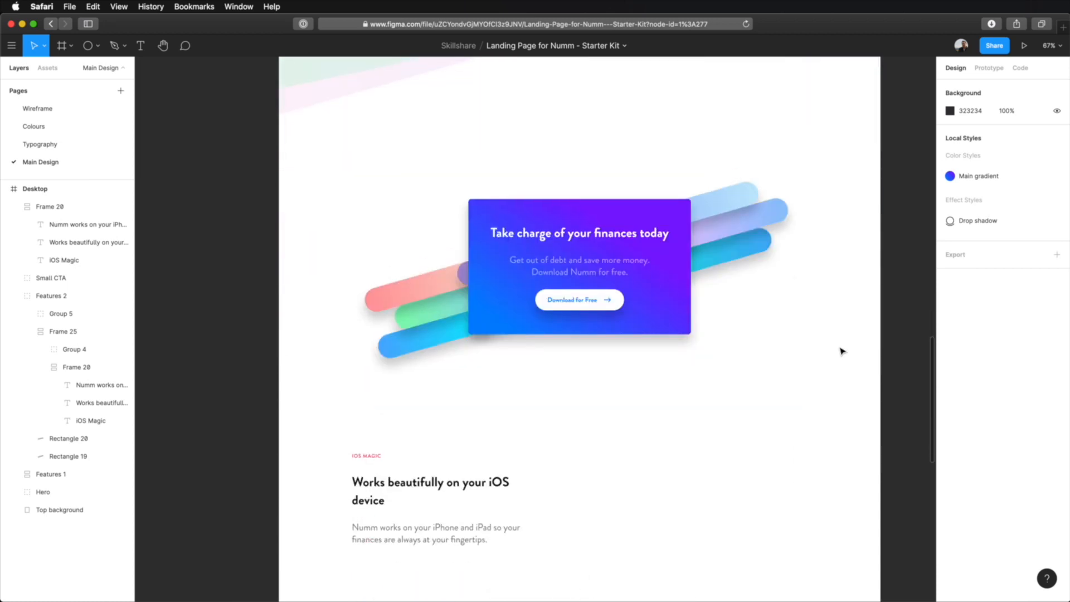
pyautogui.scroll(1, 842, 351)
pyautogui.scroll(3, 841, 351)
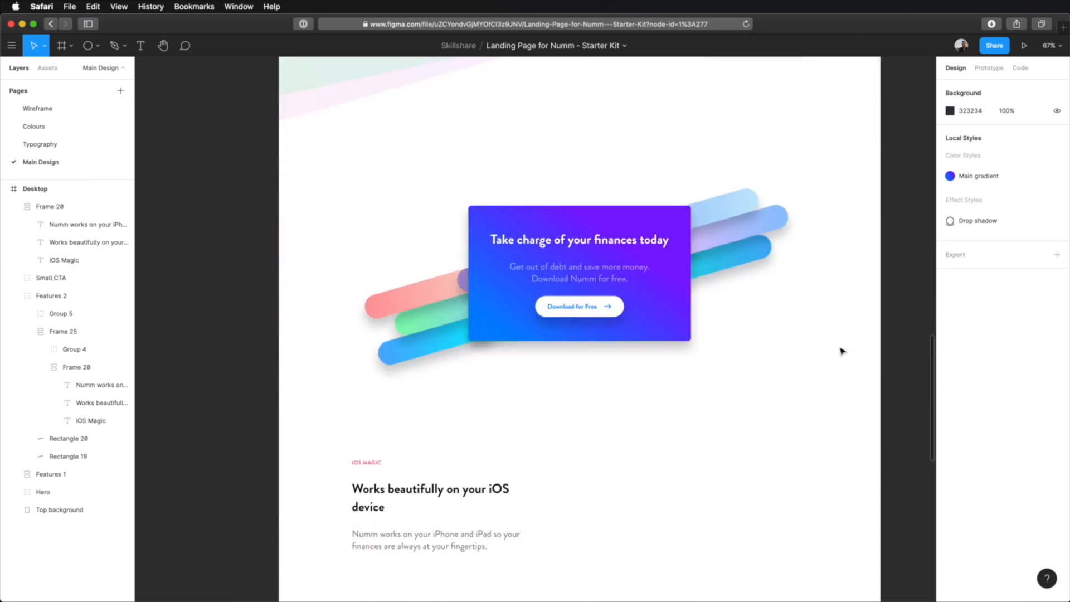
pyautogui.scroll(-2, 526, 471)
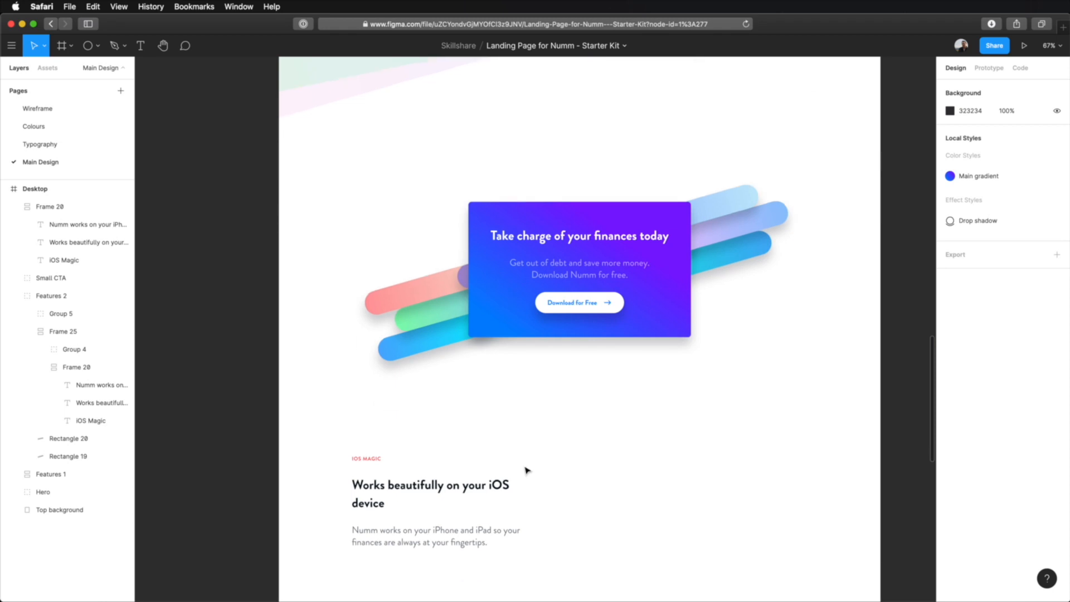
pyautogui.scroll(1, 535, 474)
pyautogui.scroll(5, 571, 485)
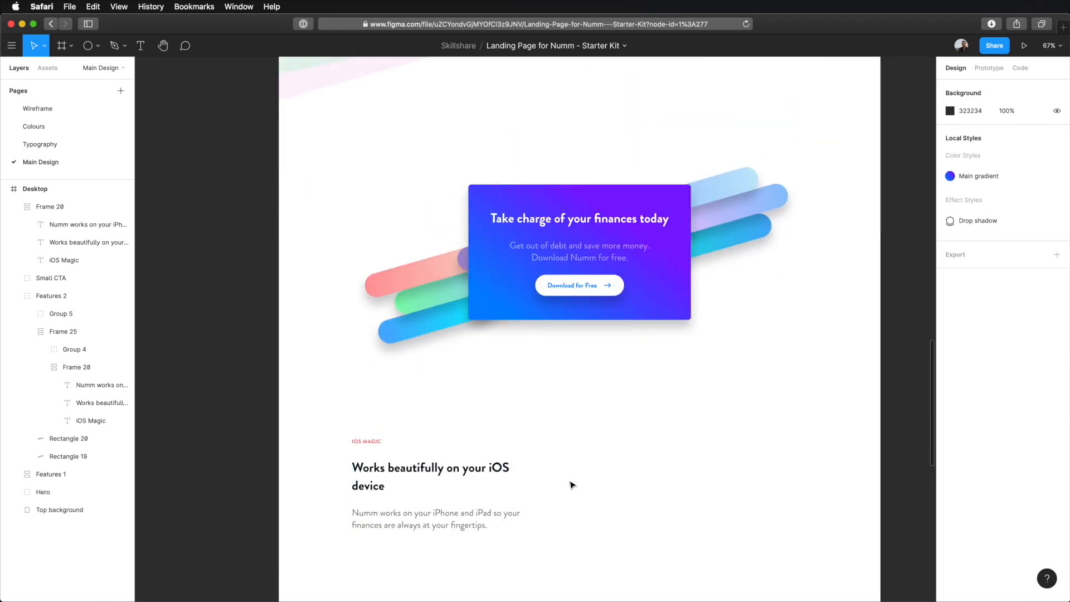
pyautogui.scroll(-5, 550, 485)
# Measure the pasted text frame's gap to the Small CTA group and move the frame down 80 px to Y 4209
pyautogui.click(419, 429)
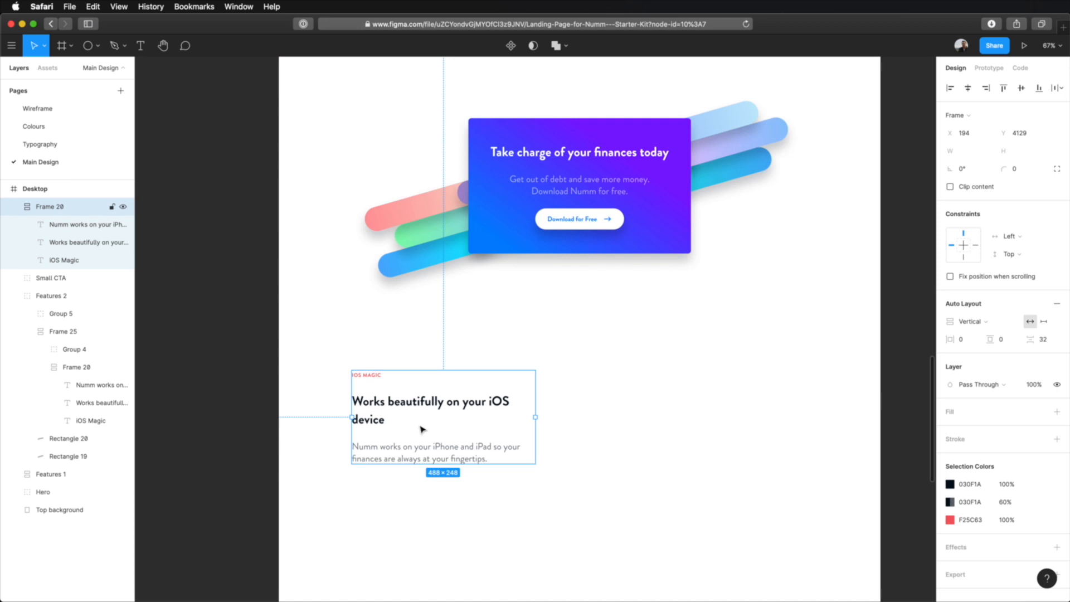
pyautogui.press('alt')
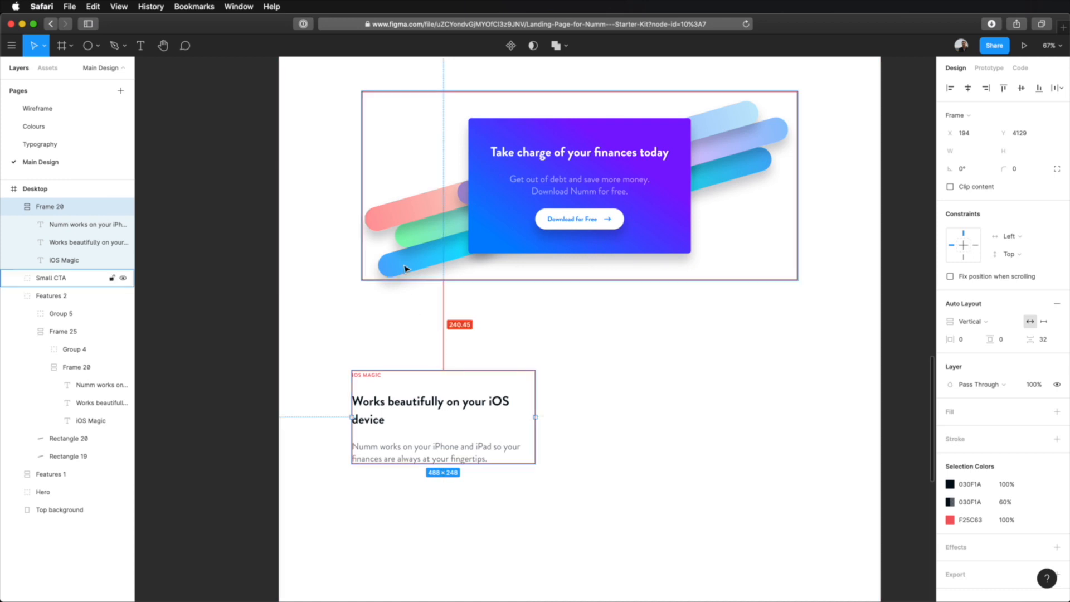
pyautogui.hotkey('shift', 'Down')
pyautogui.hotkey('shift', 'Down')
pyautogui.hotkey('shift', 'Down')
pyautogui.hotkey('shift', 'Down')
pyautogui.hotkey('shift', 'Down')
pyautogui.hotkey('shift', 'Down')
pyautogui.hotkey('shift', 'Down')
pyautogui.hotkey('shift', 'Down')
pyautogui.click(748, 390)
# Compare the gaps above and below the Small CTA group, measuring its distance to the Features 2 section
pyautogui.scroll(1, 745, 423)
pyautogui.scroll(3, 748, 426)
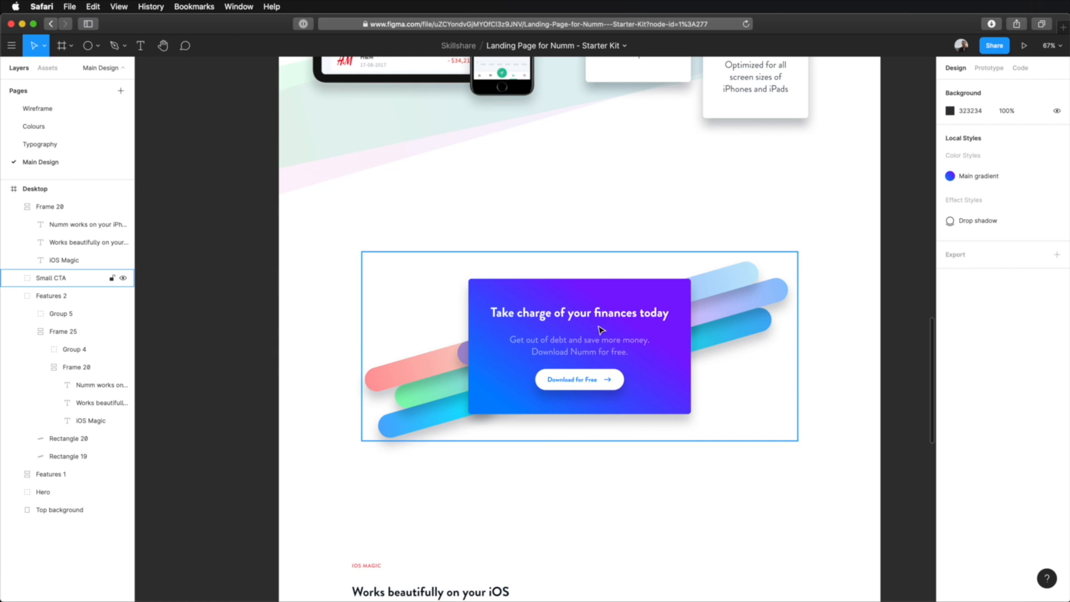
pyautogui.scroll(-5, 554, 421)
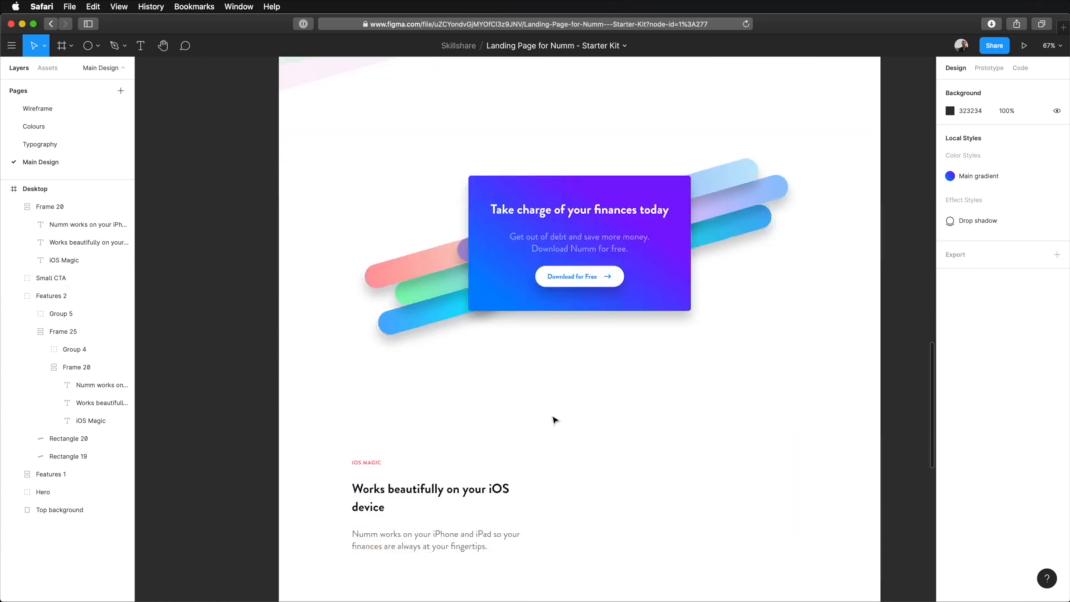
pyautogui.scroll(2, 736, 458)
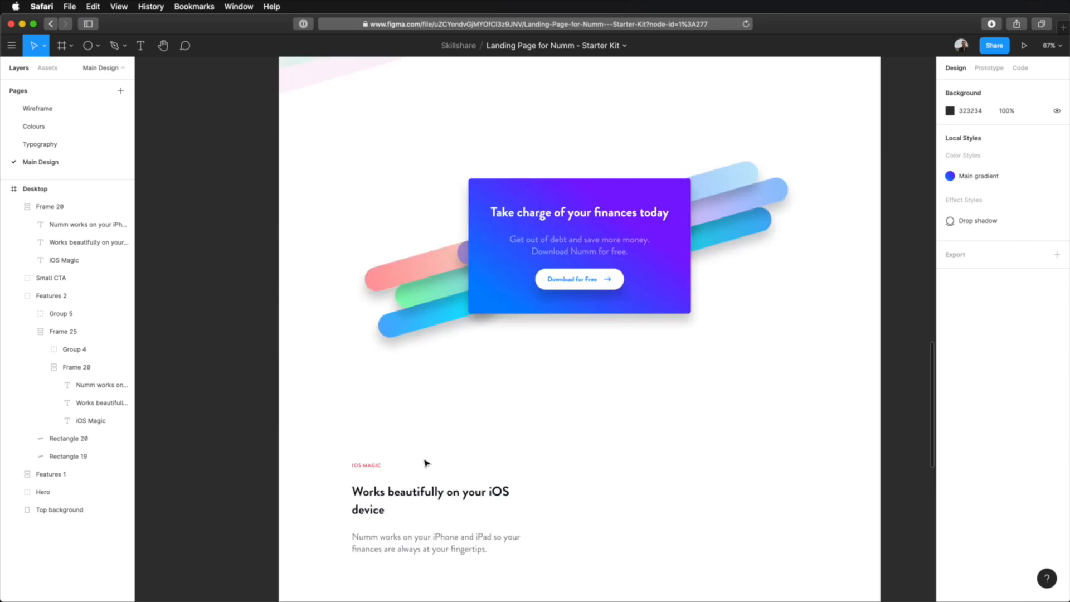
pyautogui.click(388, 472)
pyautogui.press('alt')
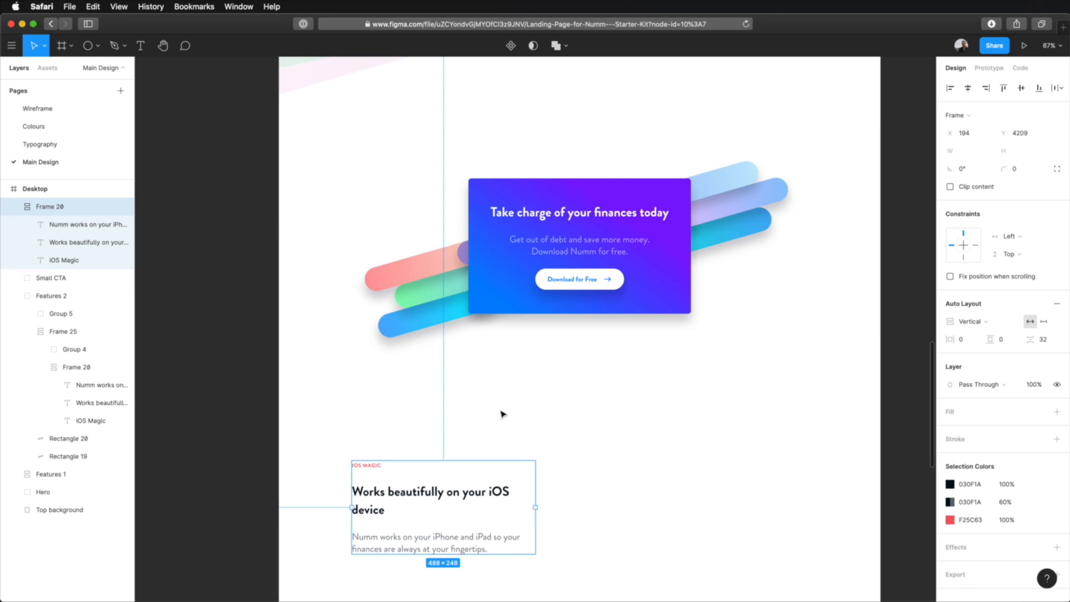
pyautogui.scroll(3, 502, 413)
pyautogui.click(574, 385)
pyautogui.moveTo(307, 173)
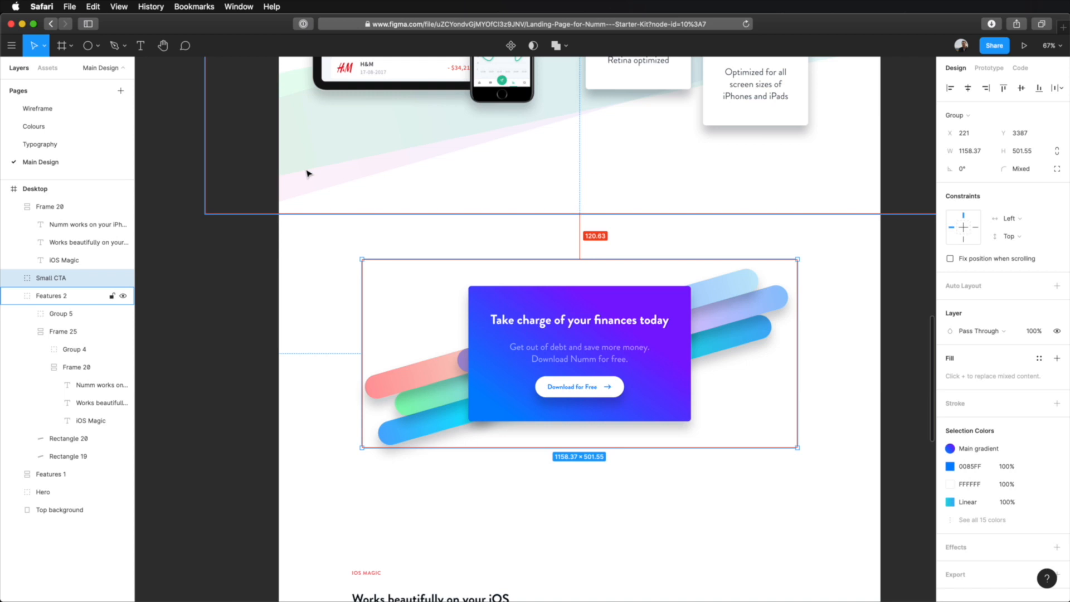
pyautogui.scroll(-3, 514, 488)
pyautogui.scroll(2, 513, 488)
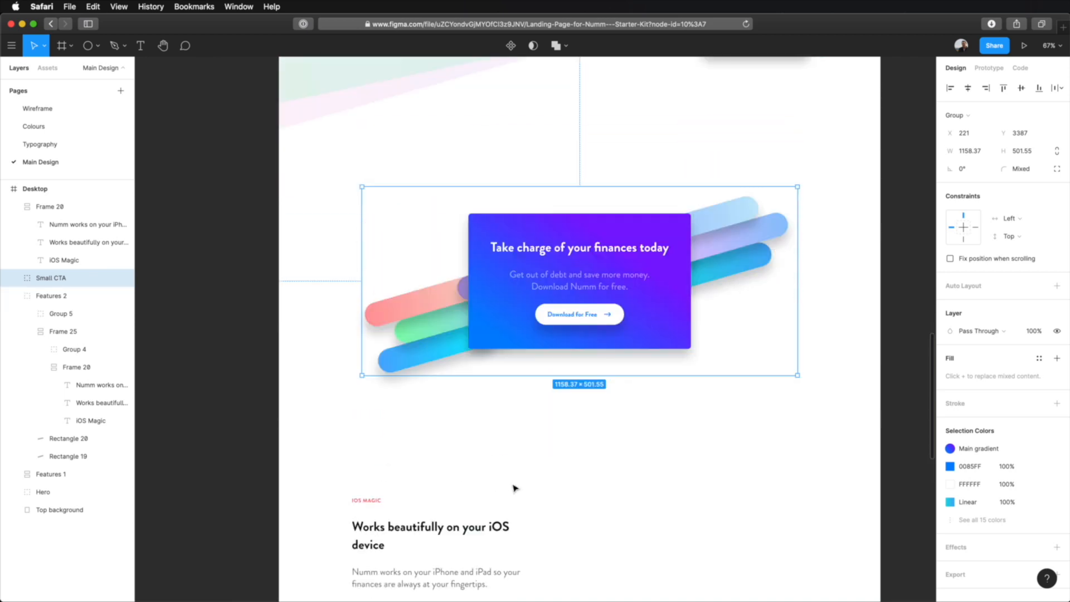
pyautogui.click(714, 465)
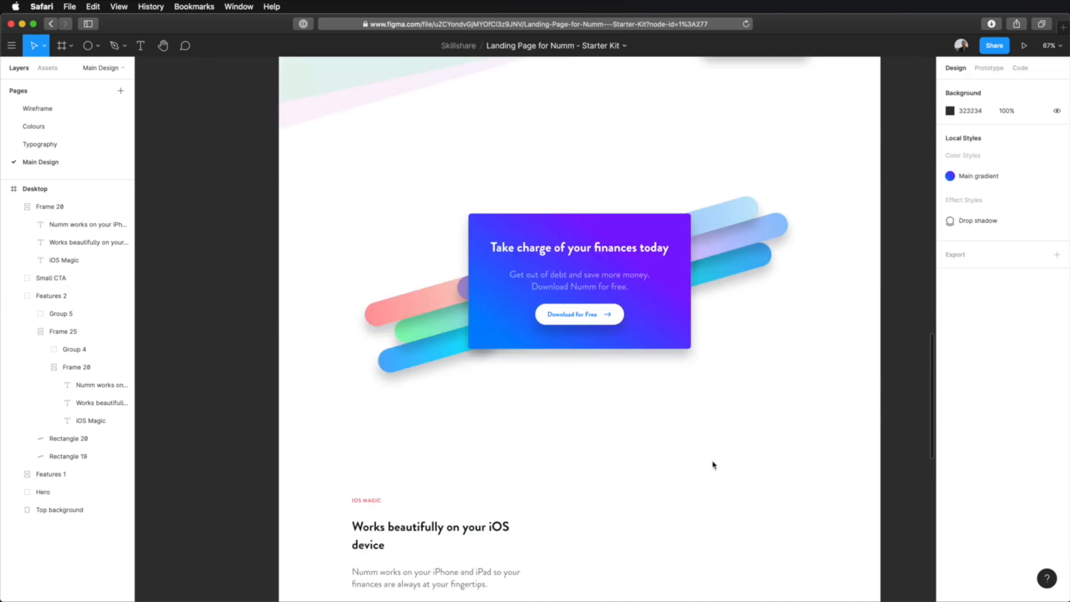
pyautogui.scroll(2, 703, 478)
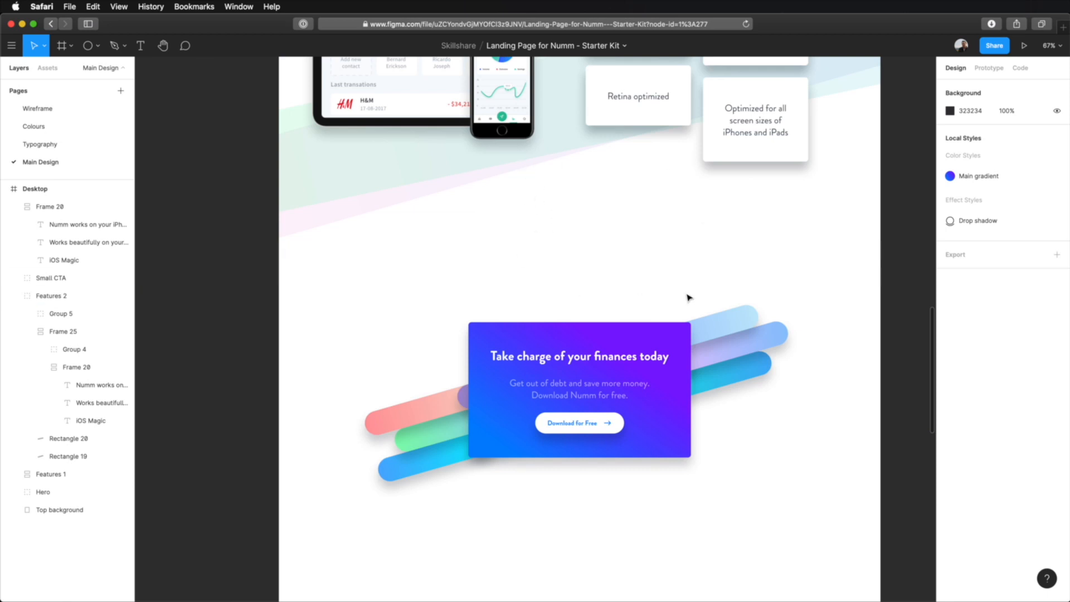
pyautogui.scroll(-4, 419, 401)
# Try the pasted text frame closer to the call-to-action card at Y 4053 and review the spacing zoomed out
pyautogui.click(420, 399)
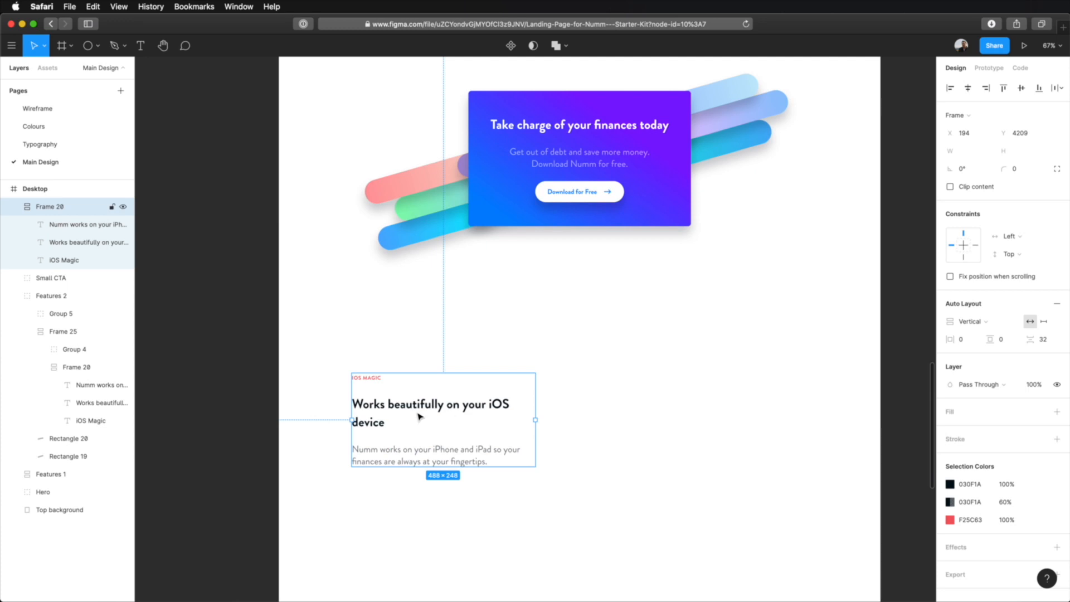
pyautogui.moveTo(419, 400); pyautogui.dragTo(418, 349)
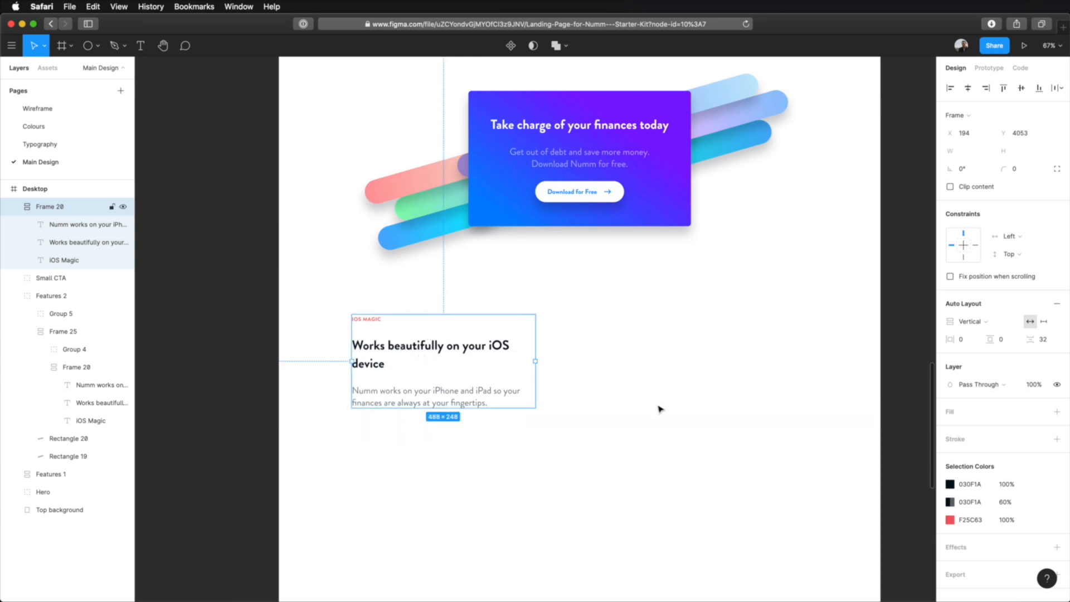
pyautogui.click(698, 464)
pyautogui.scroll(-3, 698, 464)
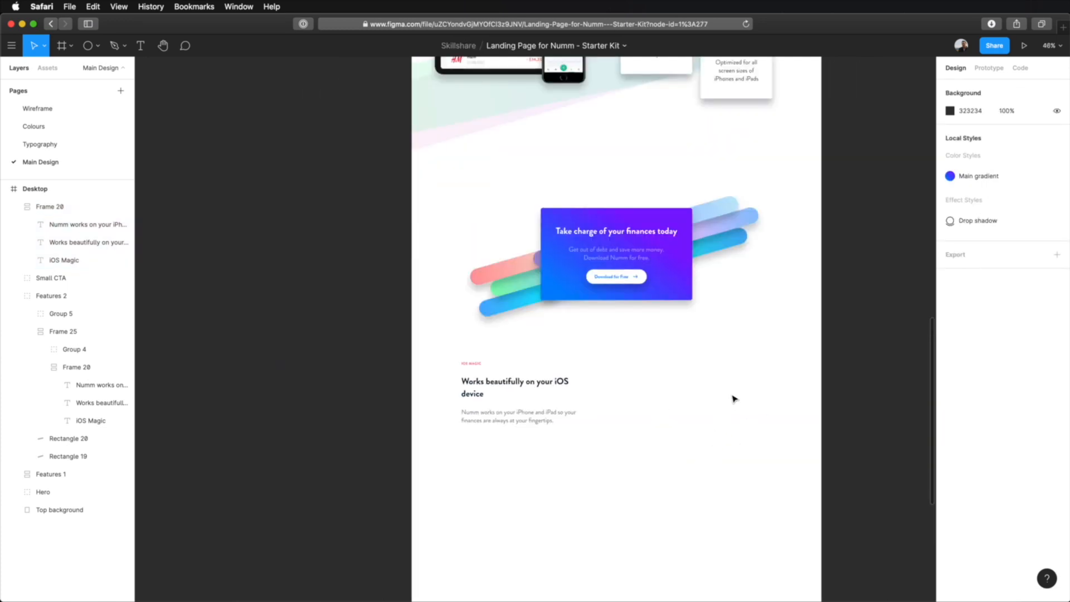
pyautogui.click(690, 434)
pyautogui.scroll(3, 691, 462)
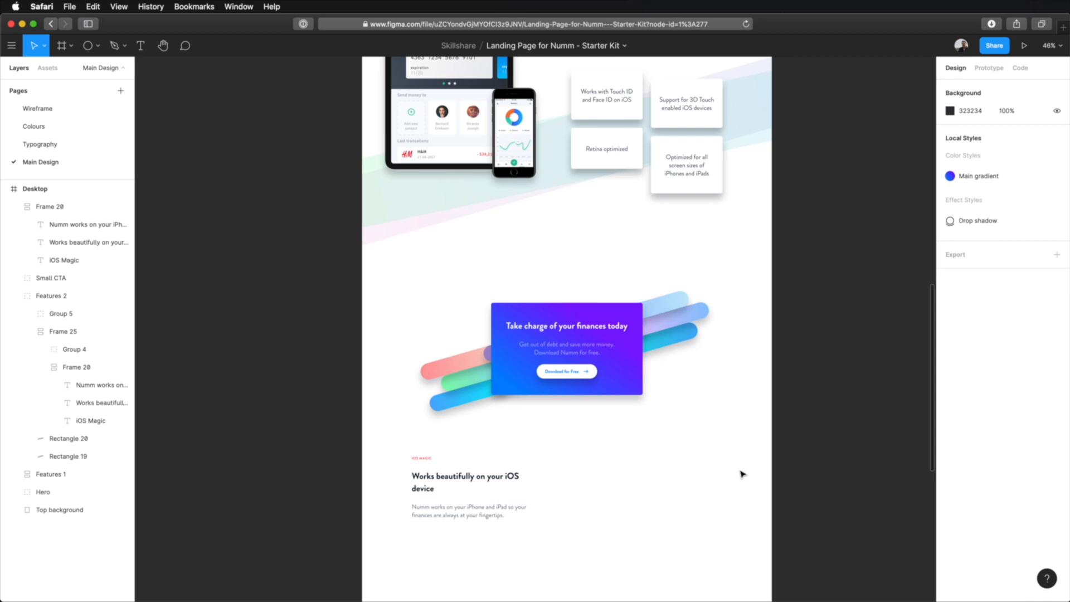
# Move the pasted text frame down to Y 4209, checking its distance to the Small CTA group
pyautogui.scroll(-5, 741, 473)
pyautogui.click(492, 382)
pyautogui.press('alt')
pyautogui.moveTo(457, 281)
pyautogui.hotkey('shift', 'Down')
pyautogui.hotkey('shift', 'Down')
pyautogui.hotkey('shift', 'Down')
pyautogui.hotkey('shift', 'Down')
pyautogui.hotkey('shift', 'Down')
pyautogui.hotkey('shift', 'Down')
pyautogui.hotkey('shift', 'Down')
pyautogui.hotkey('shift', 'Down')
pyautogui.hotkey('shift', 'Down')
pyautogui.hotkey('shift', 'Down')
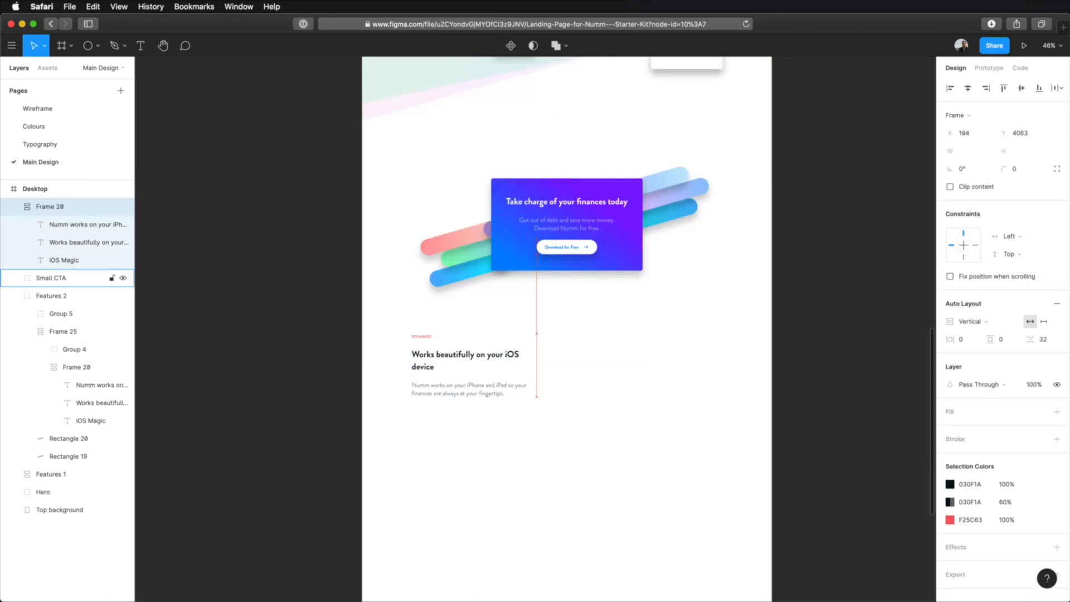
pyautogui.hotkey('shift', 'Down')
pyautogui.hotkey('shift', 'Down')
pyautogui.hotkey('shift', 'Down')
pyautogui.hotkey('shift', 'Down')
pyautogui.hotkey('shift', 'Down')
pyautogui.hotkey('shift', 'Down')
pyautogui.press('alt')
pyautogui.press('Up')
pyautogui.press('Up')
pyautogui.press('Up')
pyautogui.press('Up')
pyautogui.press('alt')
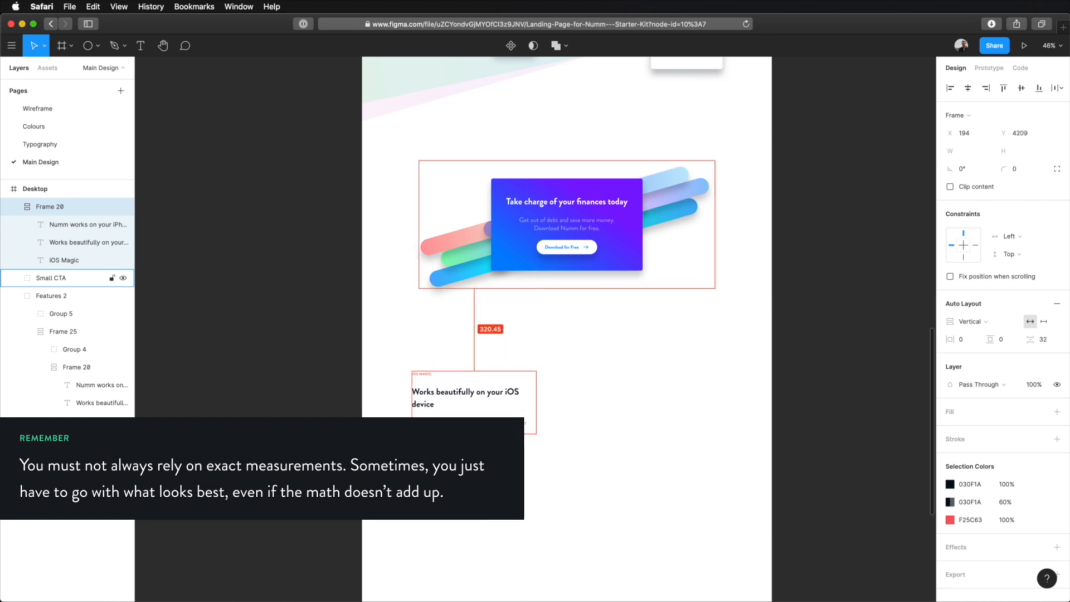
# Check the spacing around the call-to-action card, and return to the Wireframe page's Security section
pyautogui.scroll(4, 664, 544)
pyautogui.click(554, 229)
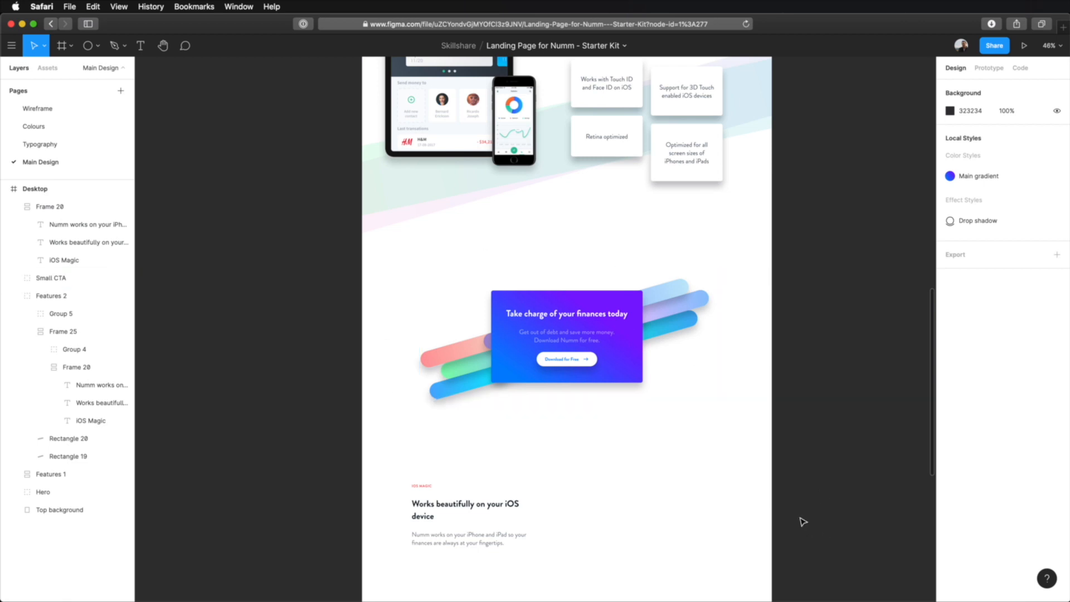
pyautogui.scroll(5, 723, 501)
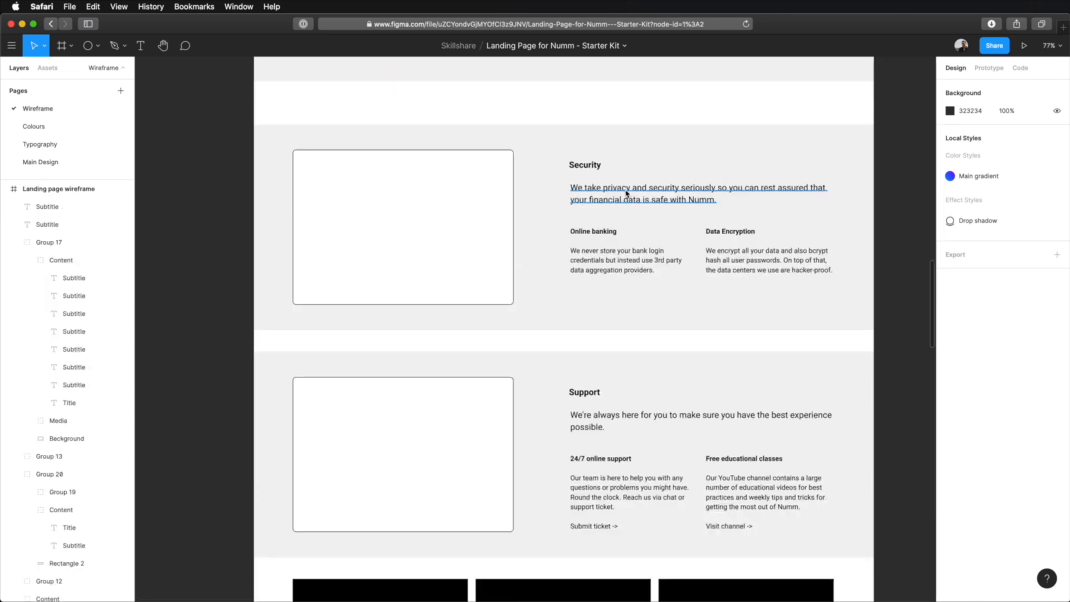
# Replace the paragraph in the pasted text frame with the Security description from the wireframe, keeping the paragraph's styling
pyautogui.keyDown('super'); pyautogui.click(616, 184); pyautogui.keyUp('super')
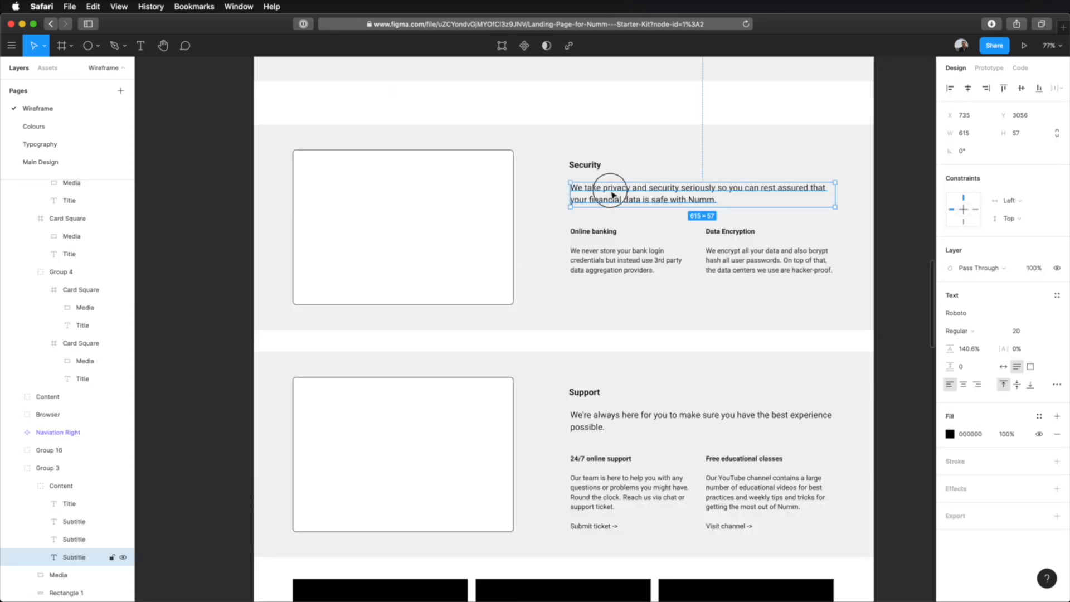
pyautogui.click(51, 162)
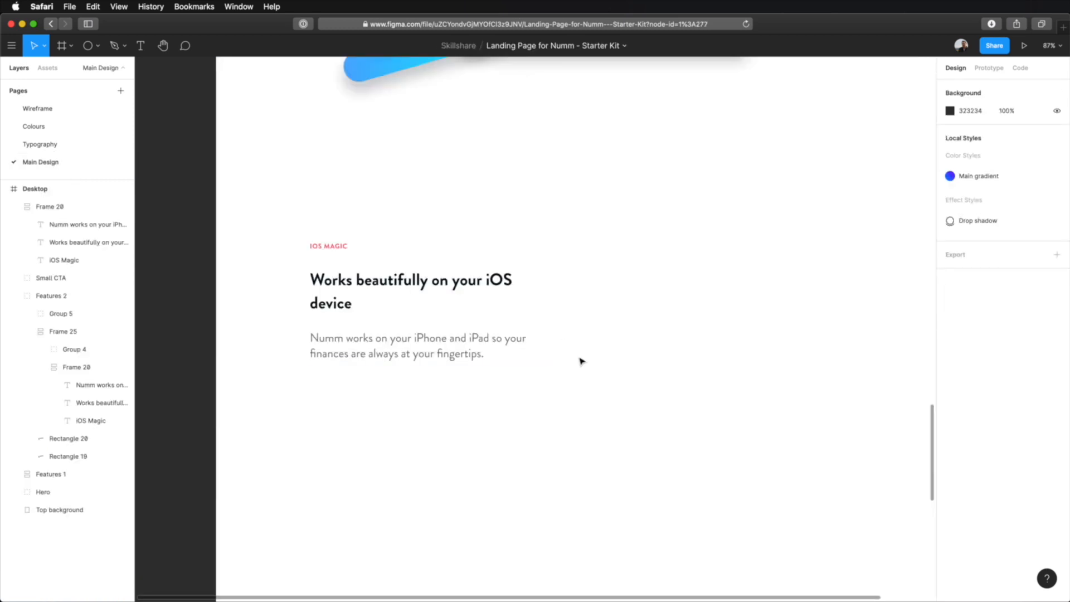
pyautogui.keyDown('super'); pyautogui.click(504, 358); pyautogui.keyUp('super')
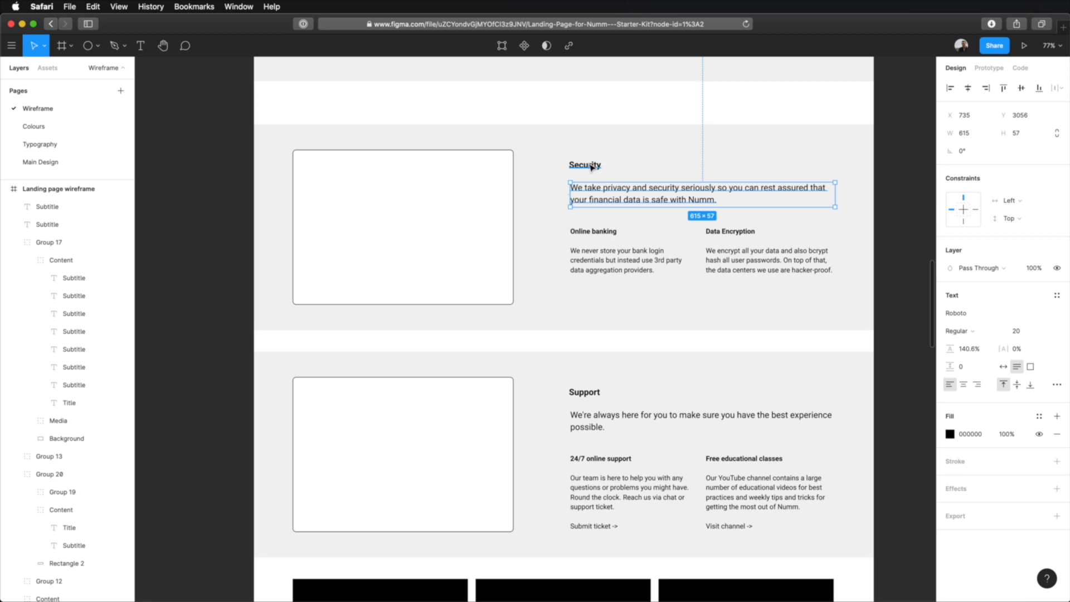
# Change the red label of the pasted text frame in the main design to "Security"
pyautogui.click(54, 162)
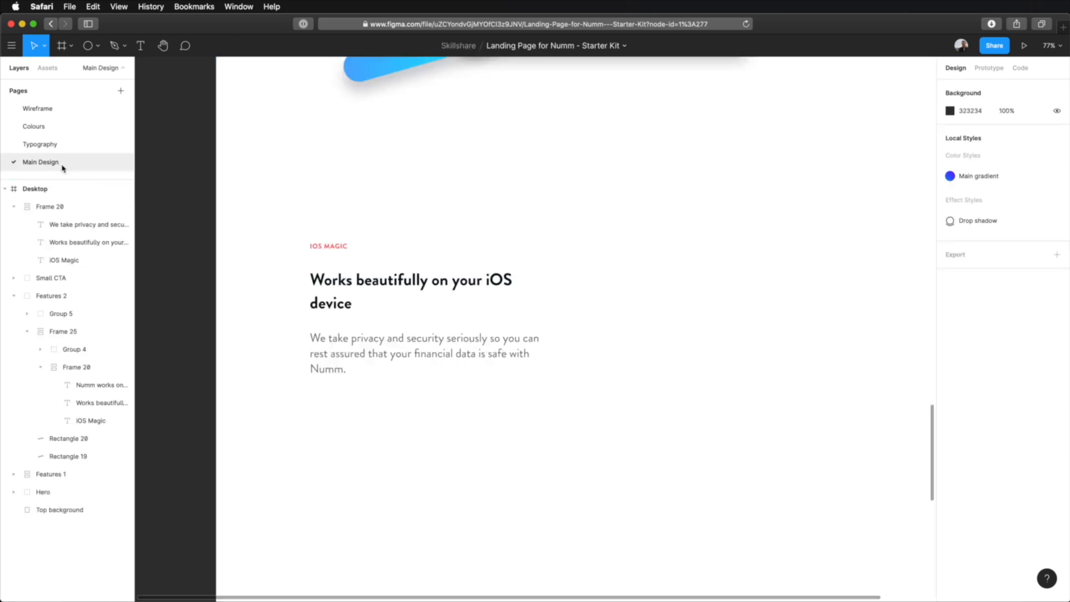
pyautogui.click(339, 250)
pyautogui.press('Return')
pyautogui.write('Security')
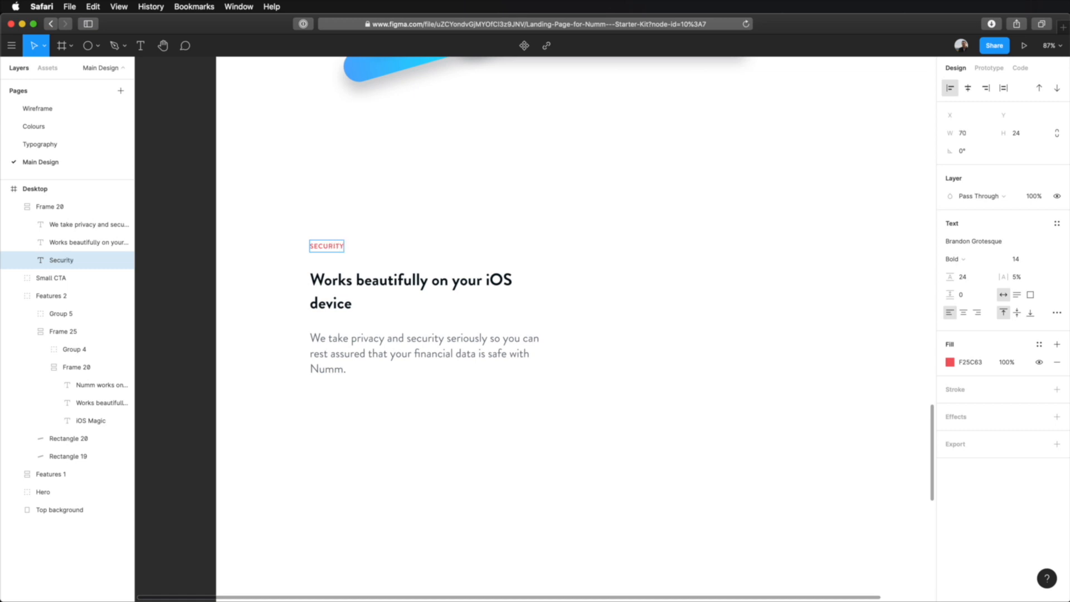
pyautogui.click(280, 298)
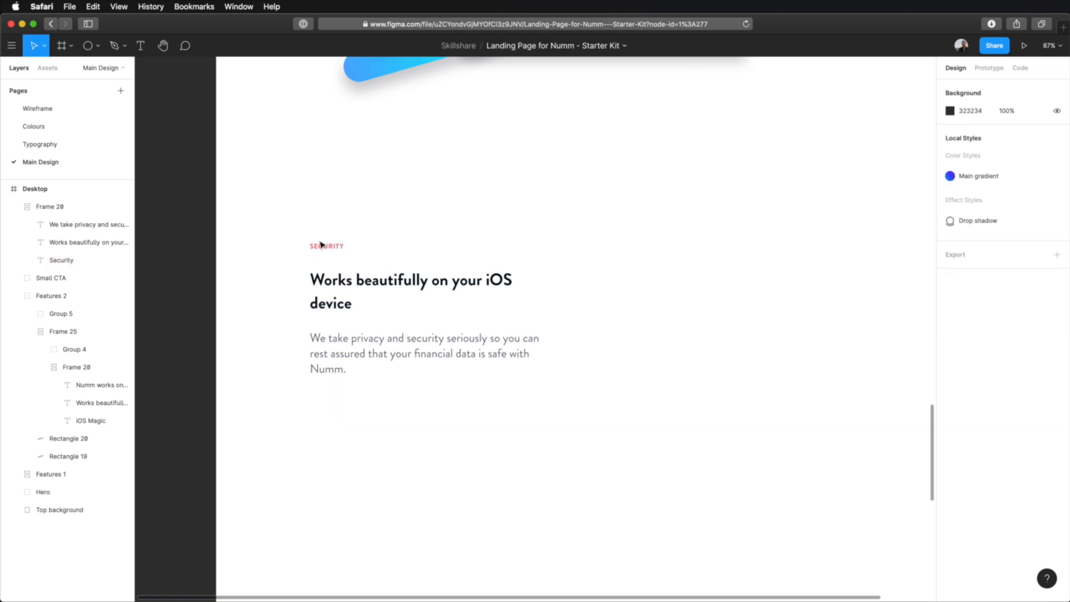
# Change the heading under the Security label to "Your data is secure"
pyautogui.doubleClick(373, 281)
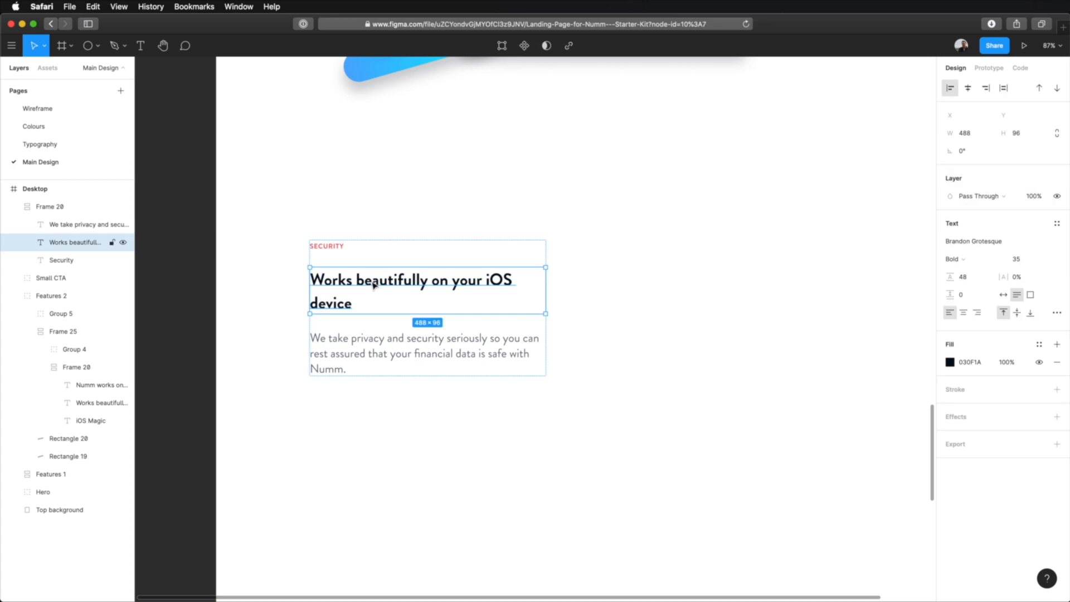
pyautogui.press('Return')
pyautogui.write('You')
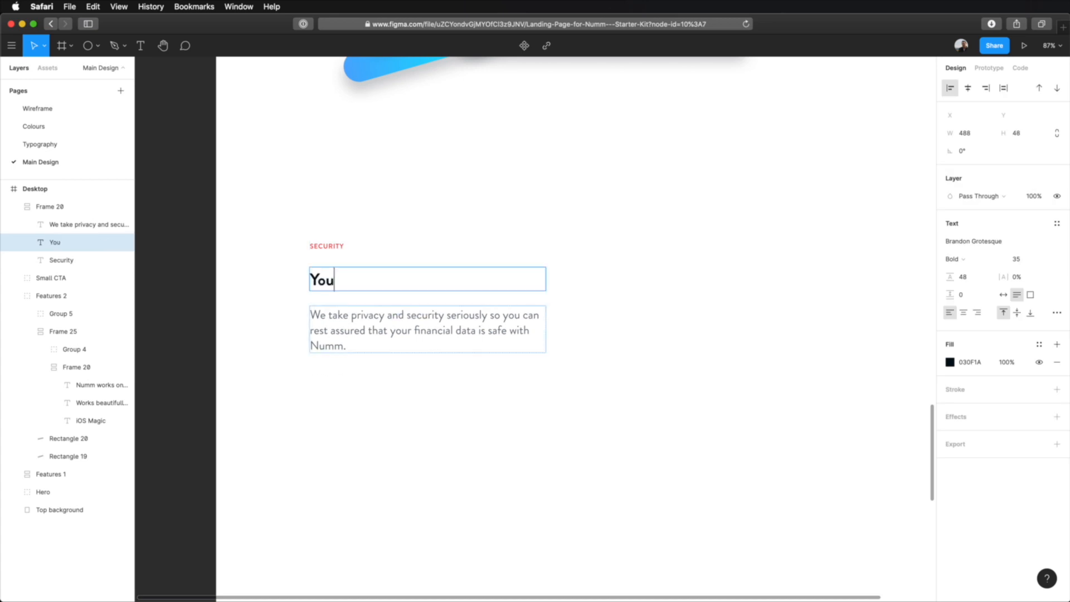
pyautogui.write('r data is secure')
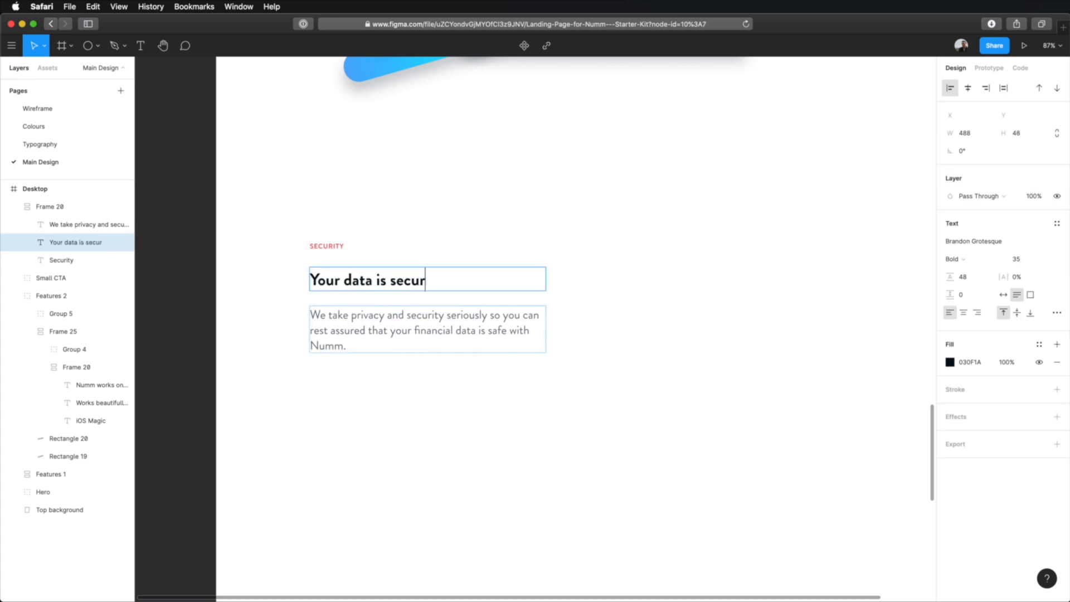
pyautogui.click(492, 441)
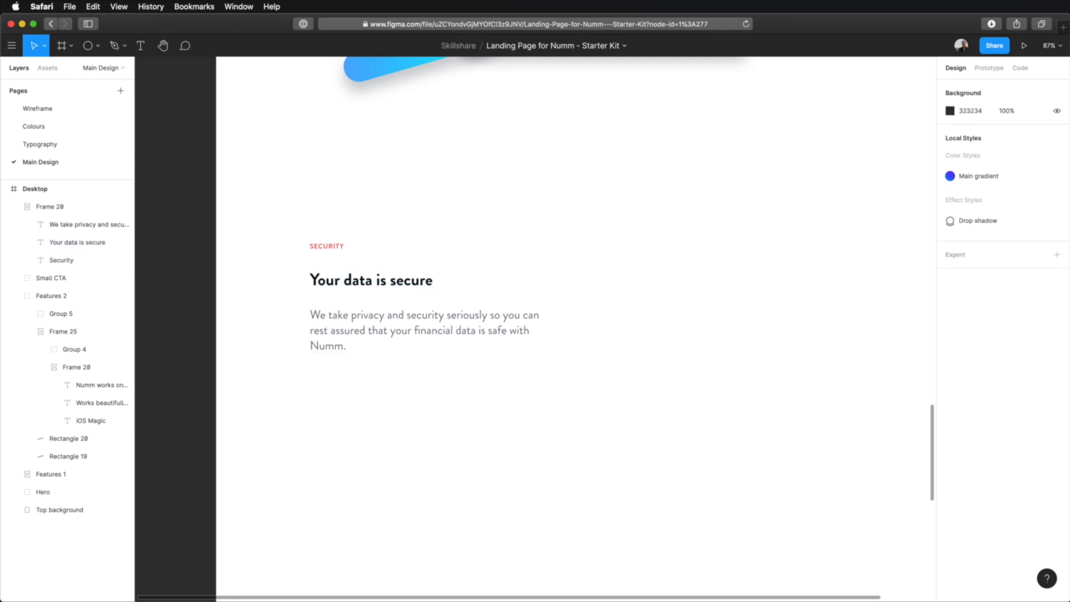
# Copy the Payees block from the Features 1 section and show the layout grids over the Security text
pyautogui.scroll(15, 495, 440)
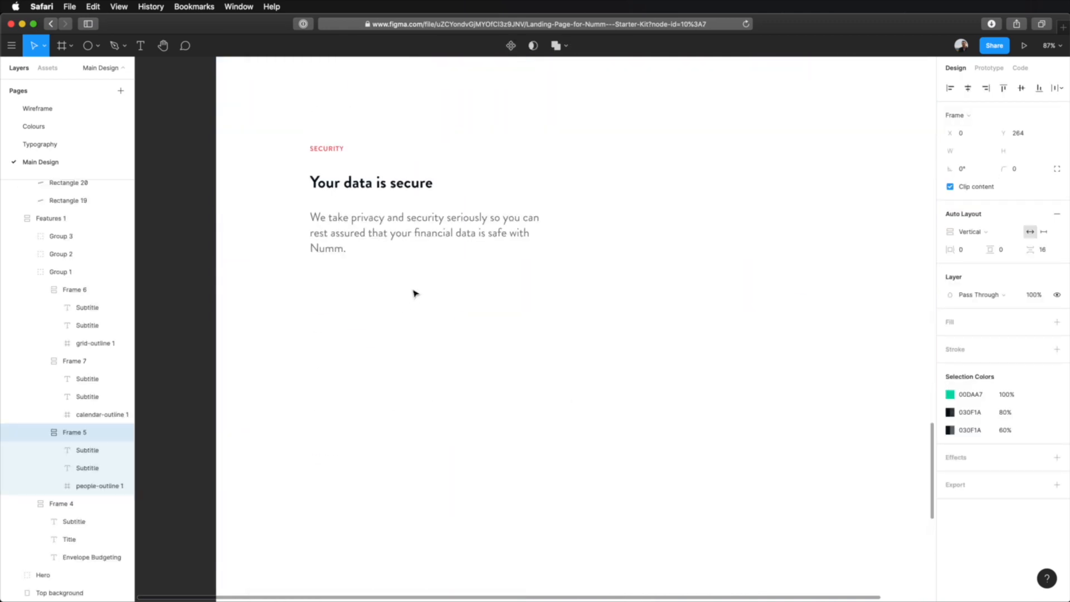
pyautogui.click(457, 325)
pyautogui.hotkey('ctrl', 'g')
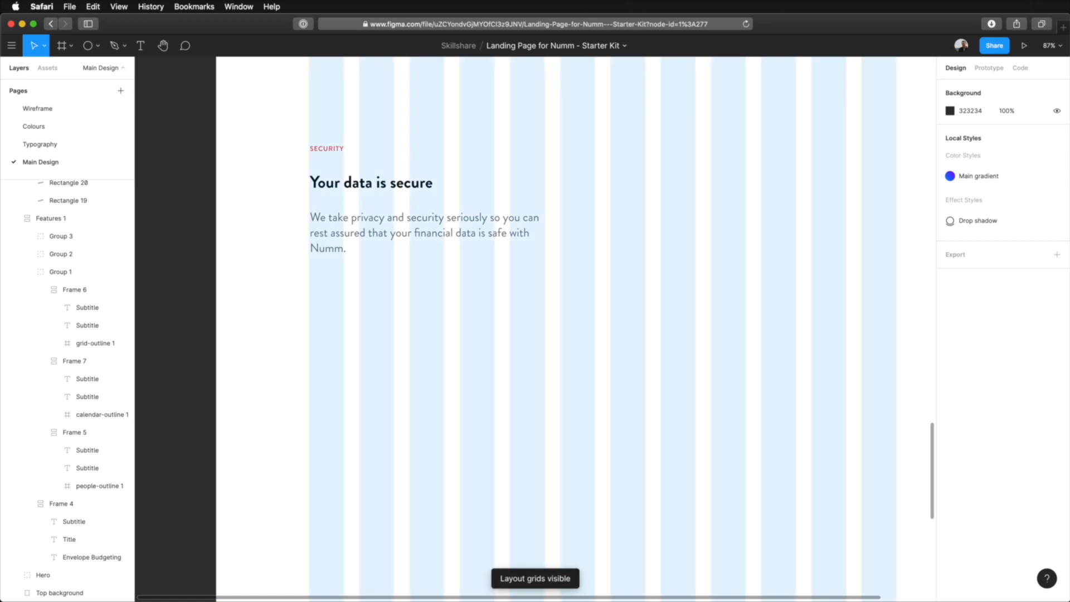
# Widen the Security paragraph to 587 px, aligning its edge with a layout grid column
pyautogui.click(500, 240)
pyautogui.click(516, 275)
pyautogui.click(502, 246)
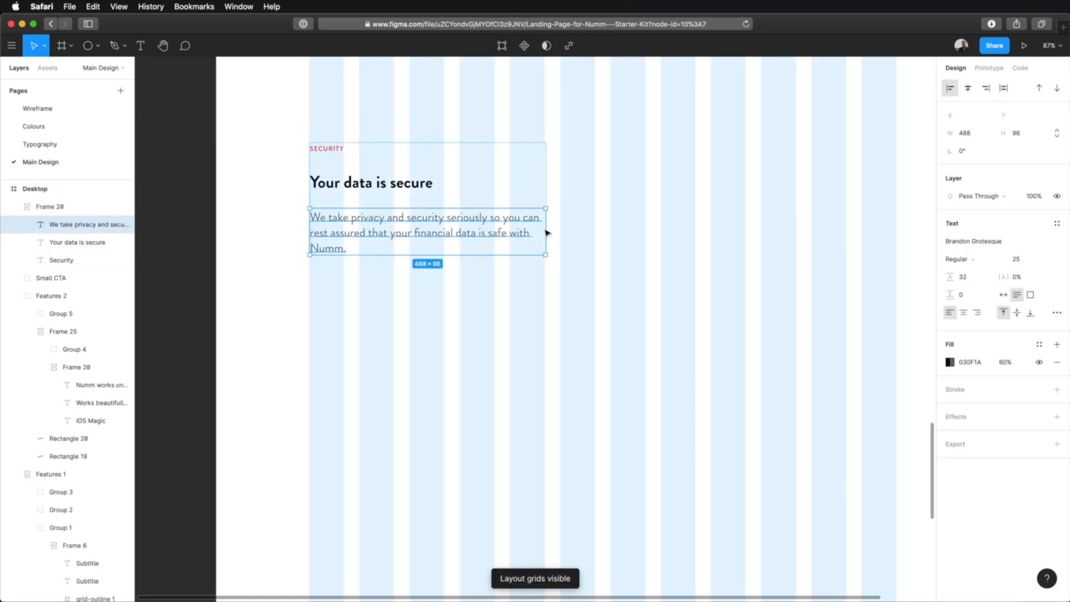
pyautogui.moveTo(548, 232); pyautogui.dragTo(597, 236)
pyautogui.scroll(15, 597, 236)
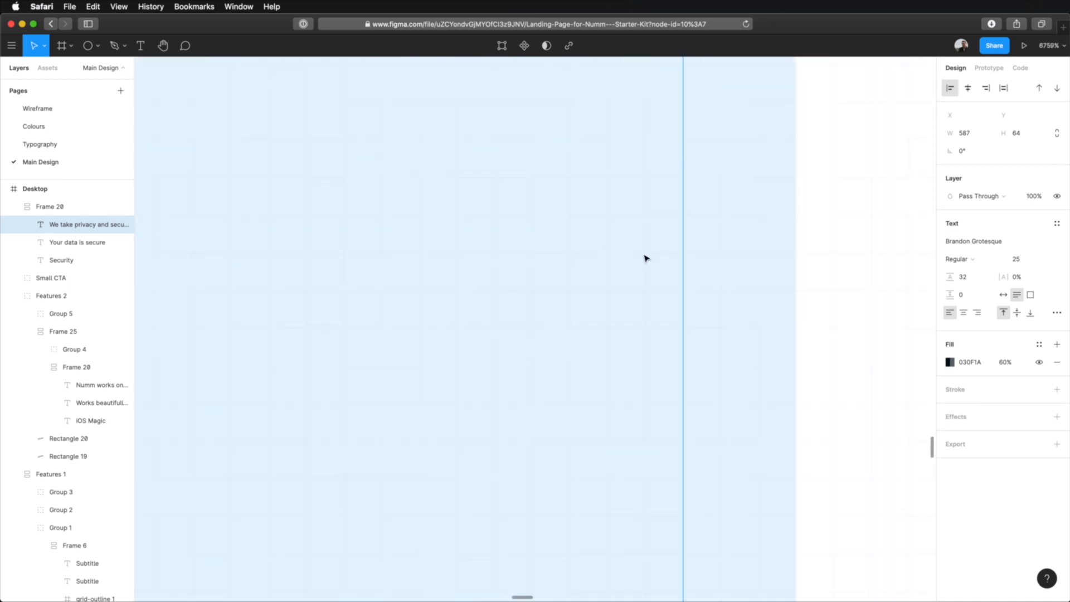
pyautogui.scroll(-15, 683, 256)
pyautogui.click(540, 329)
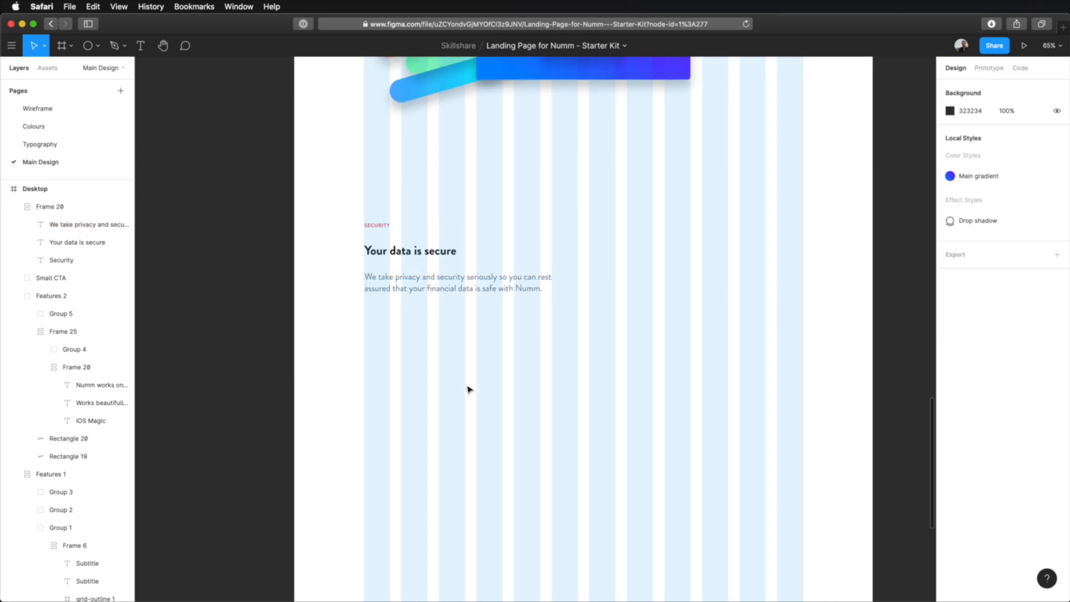
# Paste the copied Payees block beneath the Security text at X 194, Y 4473, measuring its gap to the text frame
pyautogui.press('cmd+v')
pyautogui.moveTo(516, 341); pyautogui.dragTo(397, 351)
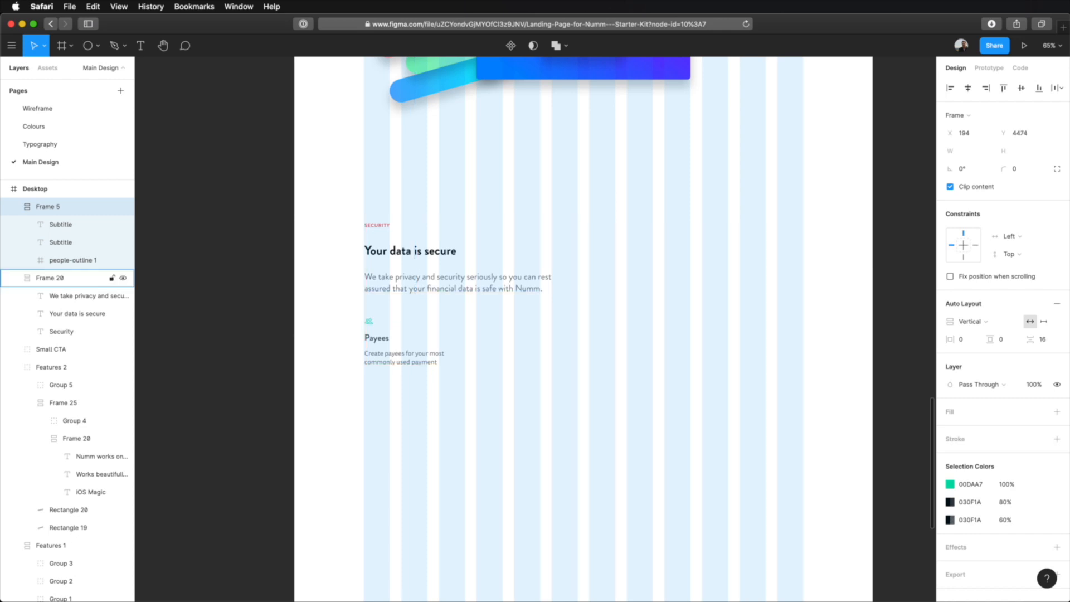
pyautogui.press('Up')
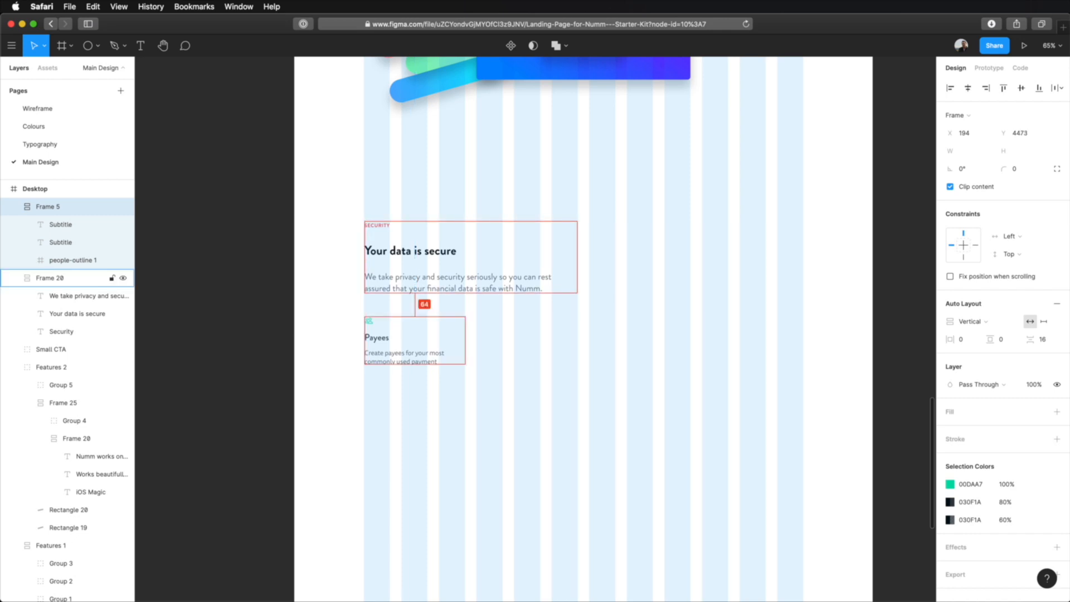
pyautogui.scroll(5, 442, 312)
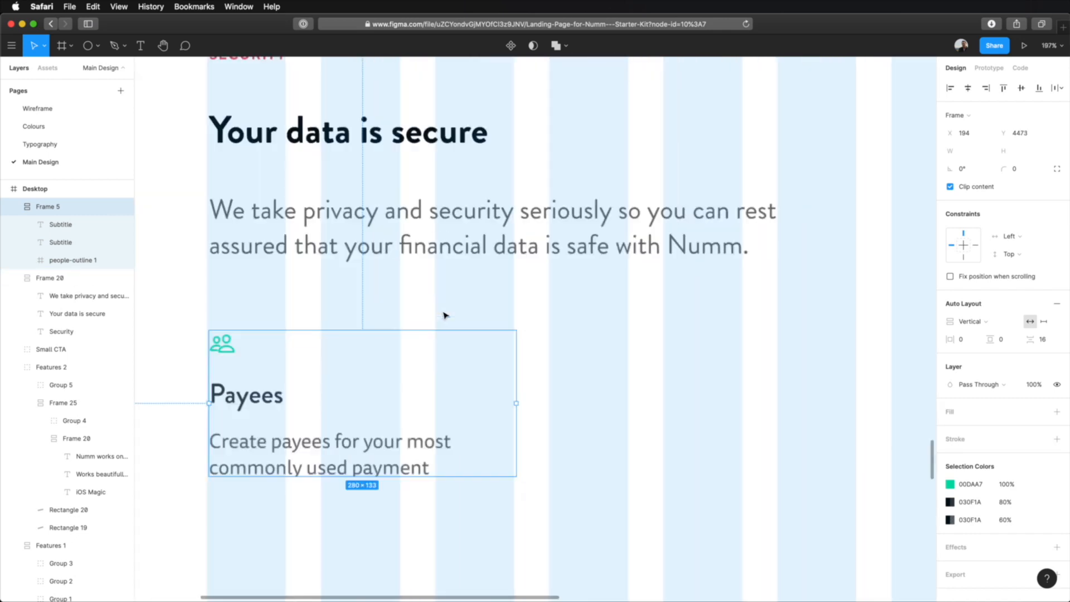
# Delete the people icon from the pasted Payees block
pyautogui.click(255, 338)
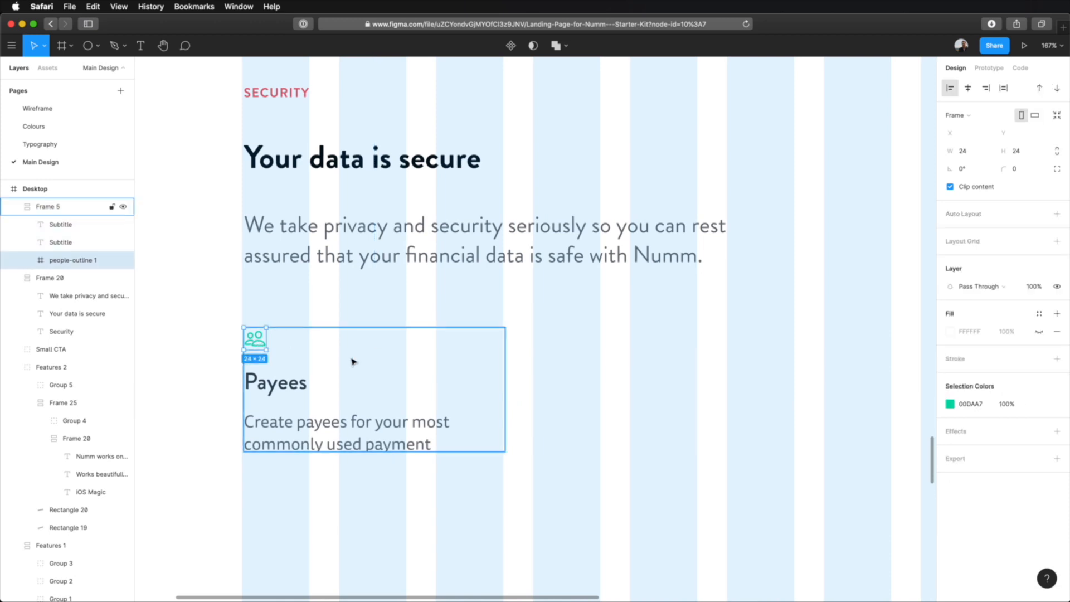
pyautogui.press('Delete')
pyautogui.click(335, 404)
# Retitle the Payees block "Online banking" and copy the Online banking description from the wireframe's Security section
pyautogui.click(267, 347)
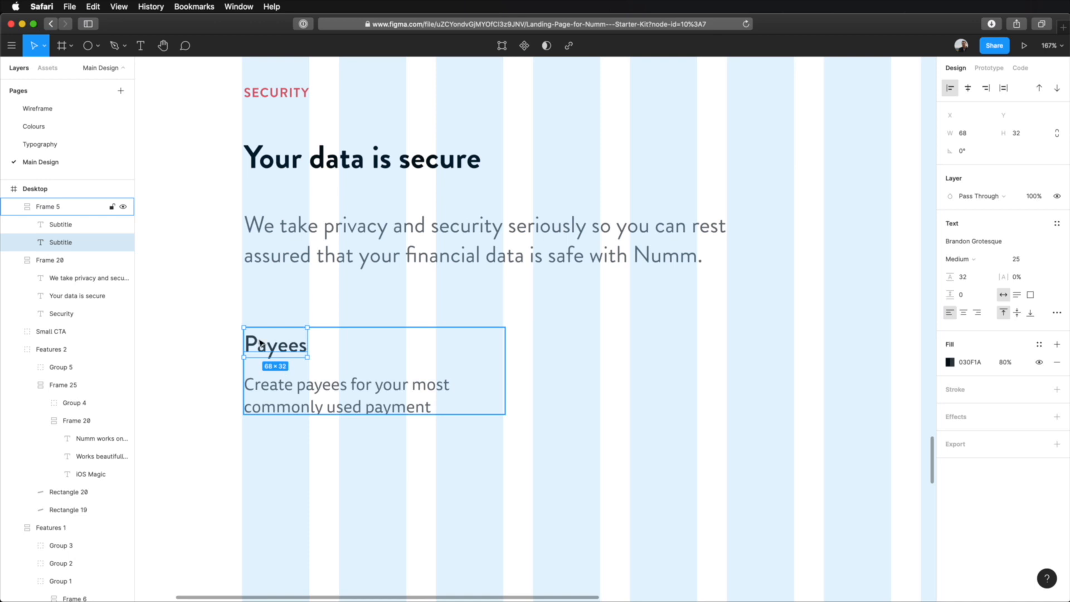
pyautogui.click(61, 114)
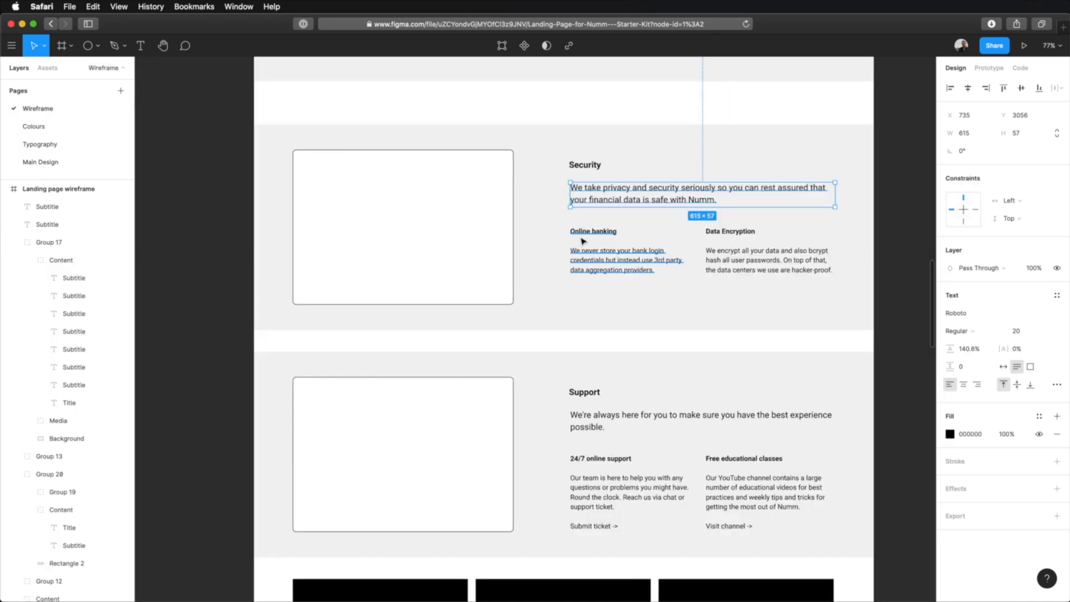
pyautogui.click(607, 267)
pyautogui.doubleClick(601, 260)
pyautogui.click(614, 251)
pyautogui.moveTo(570, 250); pyautogui.dragTo(656, 271)
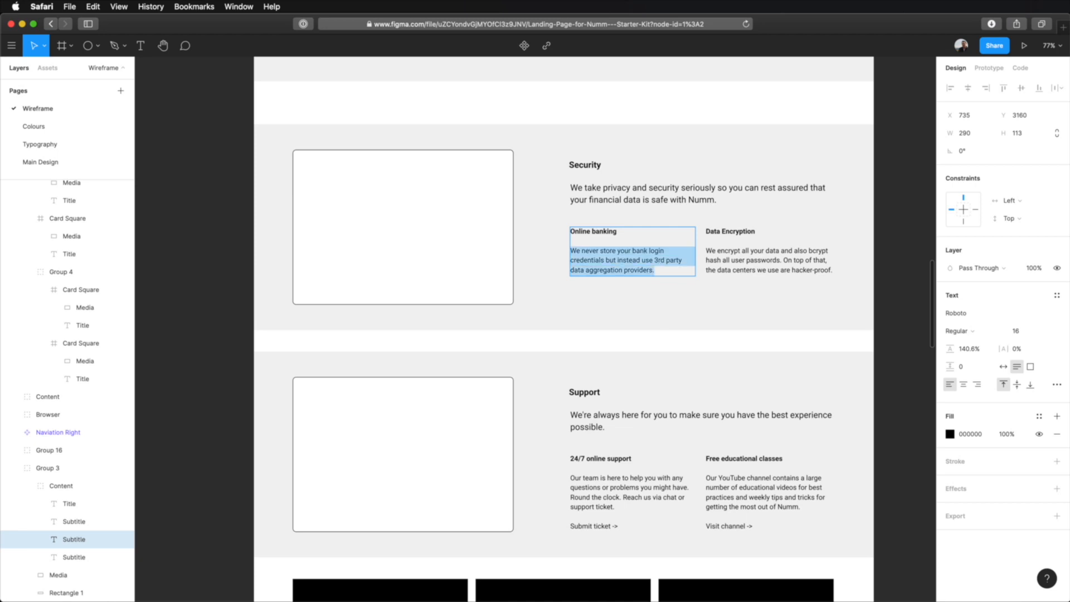
pyautogui.press('super+c')
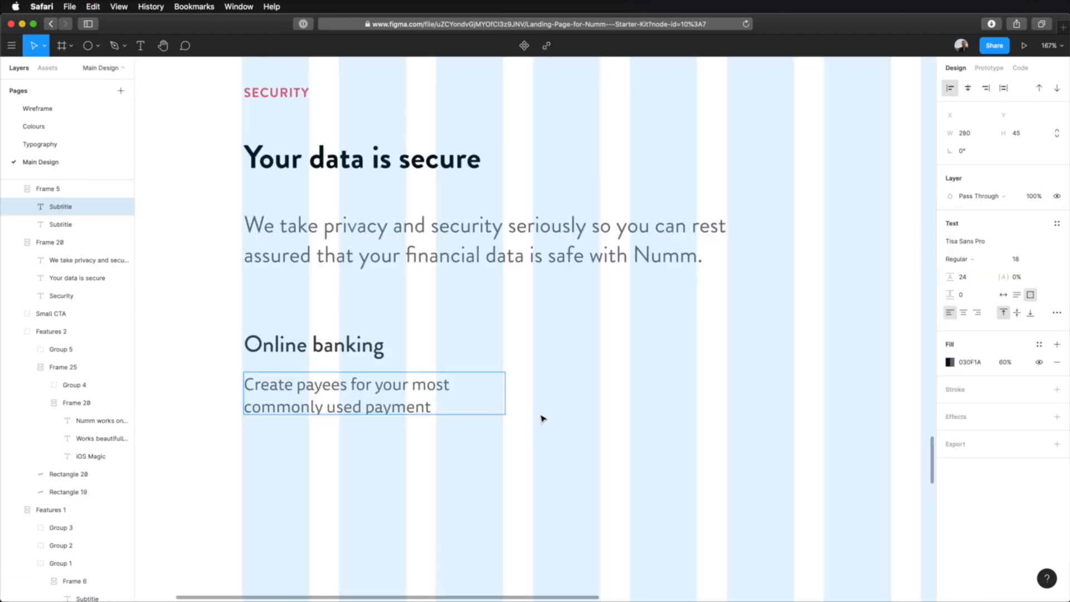
pyautogui.click(543, 418)
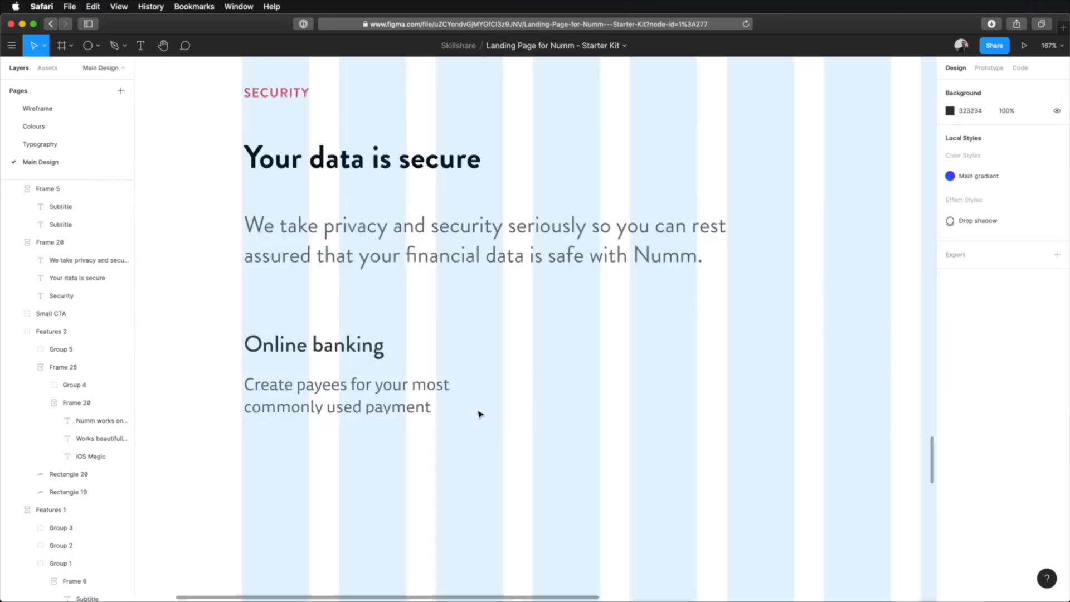
# Shift the Online banking block to X 192 so it lines up with the first grid column
pyautogui.click(360, 395)
pyautogui.moveTo(359, 397); pyautogui.dragTo(357, 395)
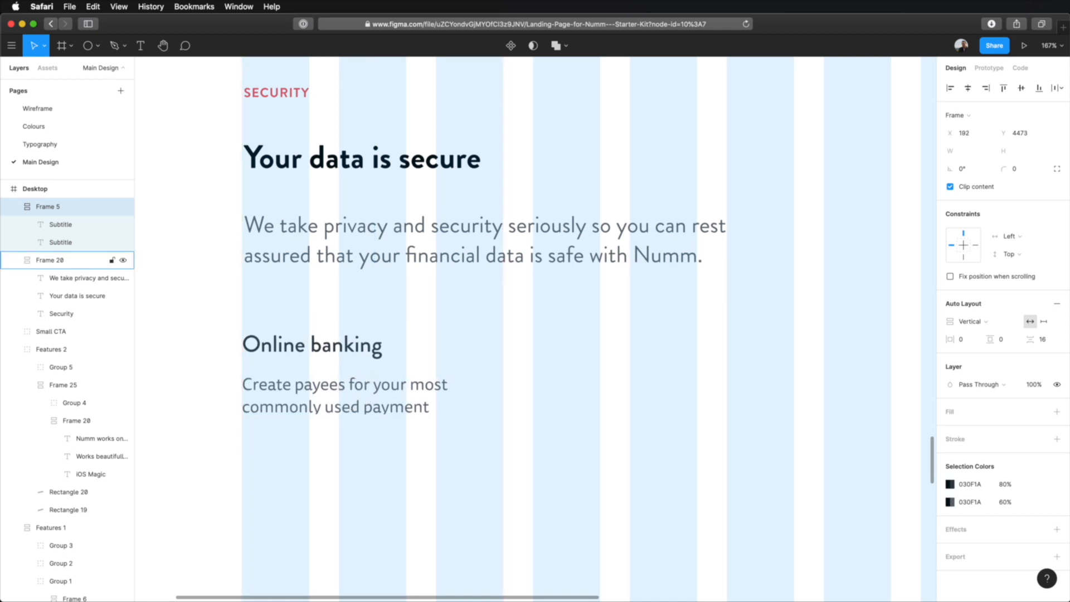
pyautogui.click(410, 434)
# Try to paste the wireframe's Online banking description, with its original formatting, over the block's old description
pyautogui.click(40, 108)
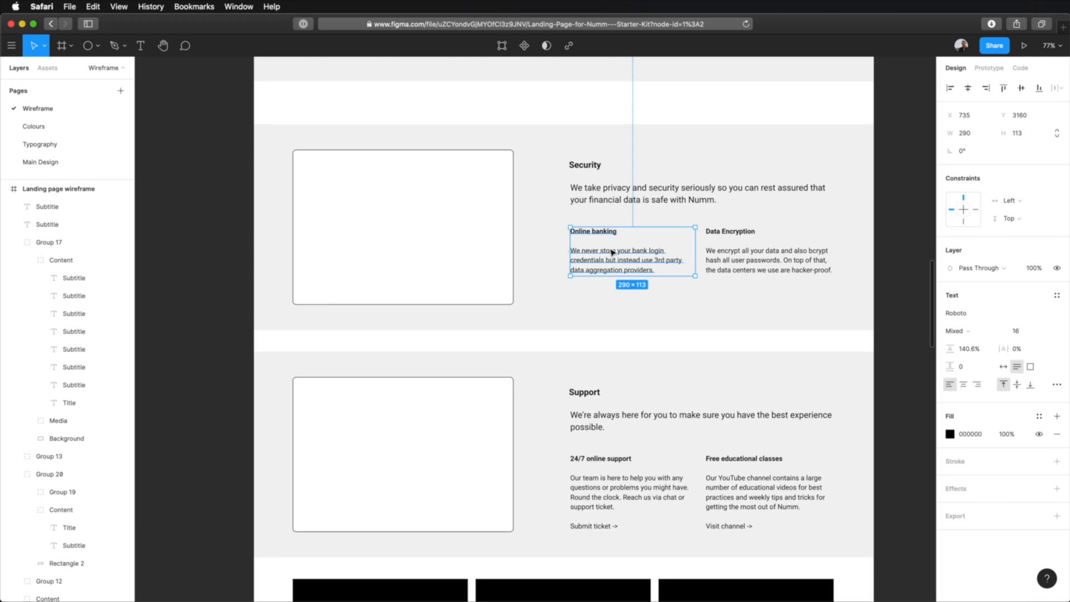
pyautogui.click(79, 162)
pyautogui.doubleClick(342, 393)
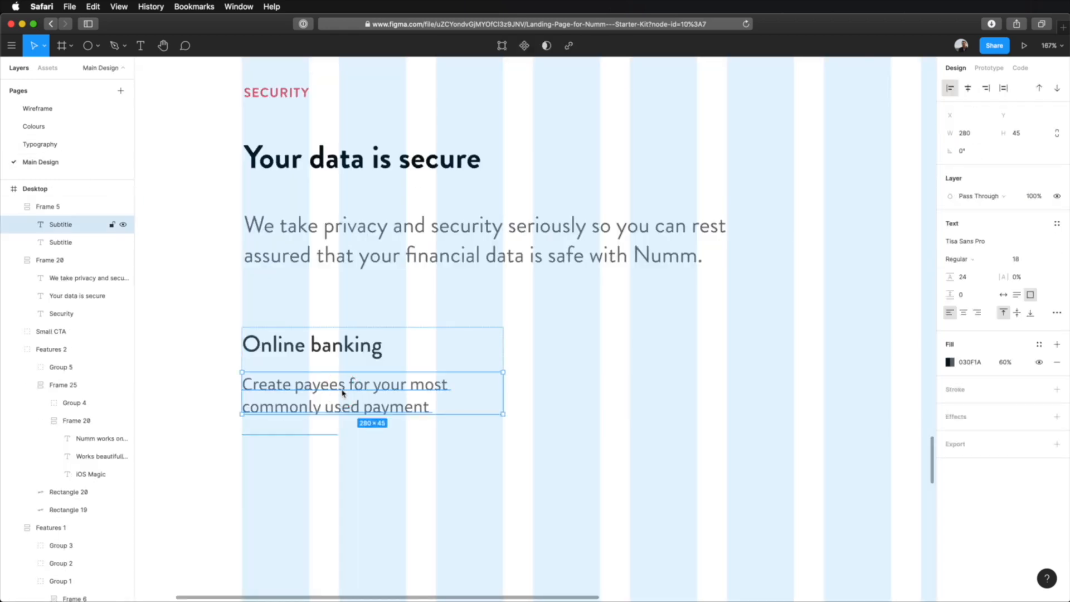
pyautogui.press('Return')
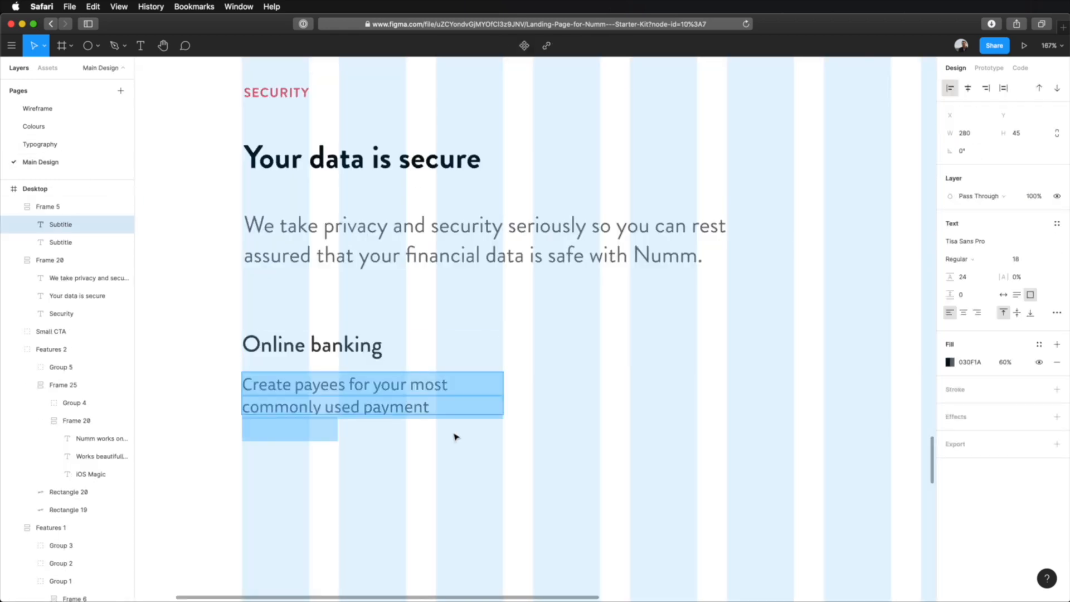
pyautogui.press('super+v')
pyautogui.press('Escape')
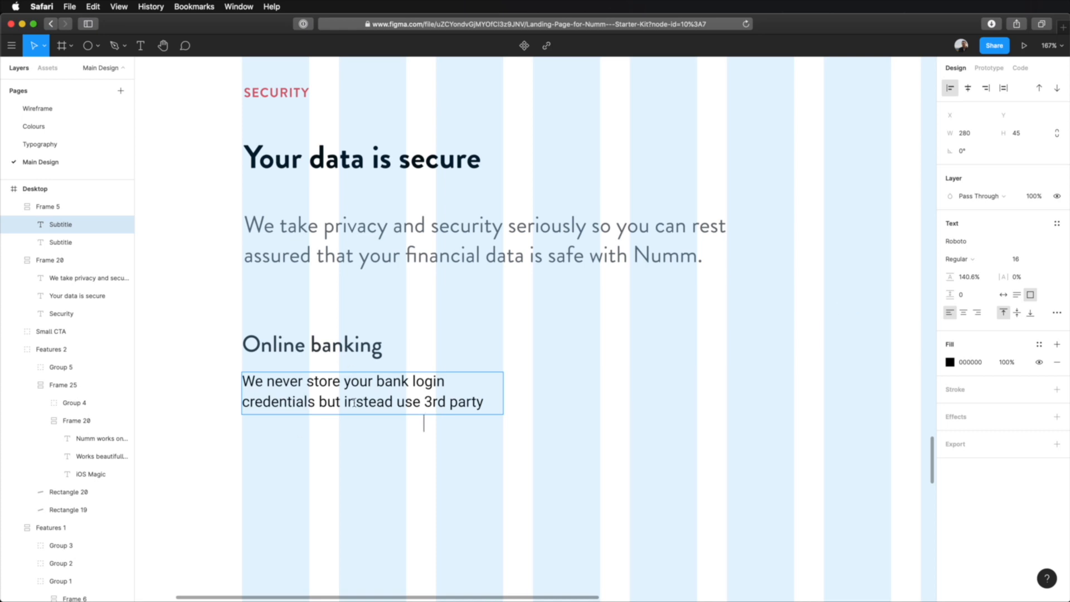
pyautogui.press('super+z')
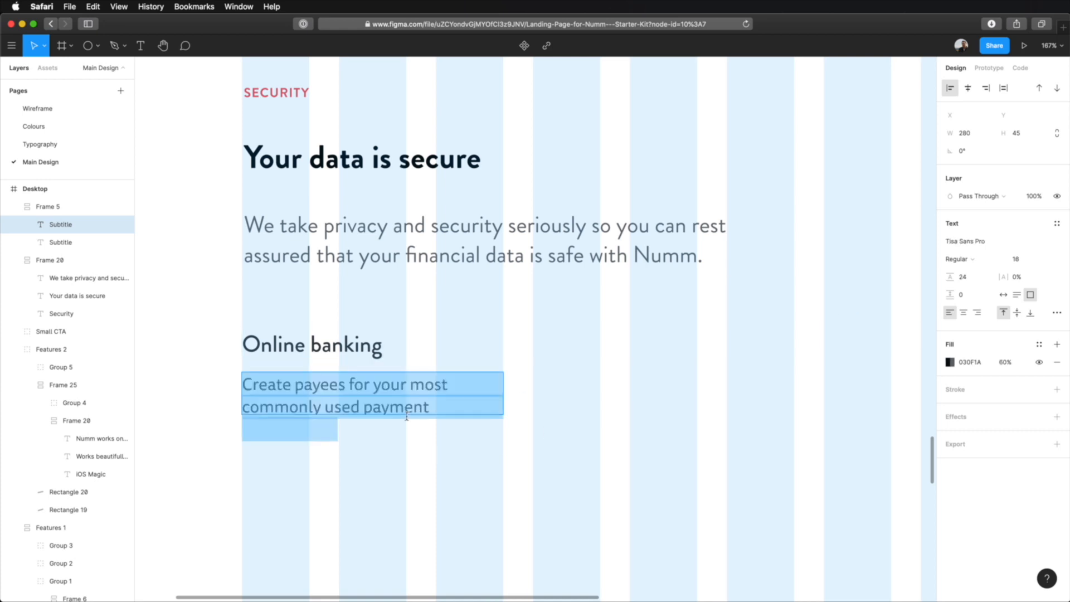
# Replace the selected description with the copied Online banking text, matching the existing text style
pyautogui.click(119, 7)
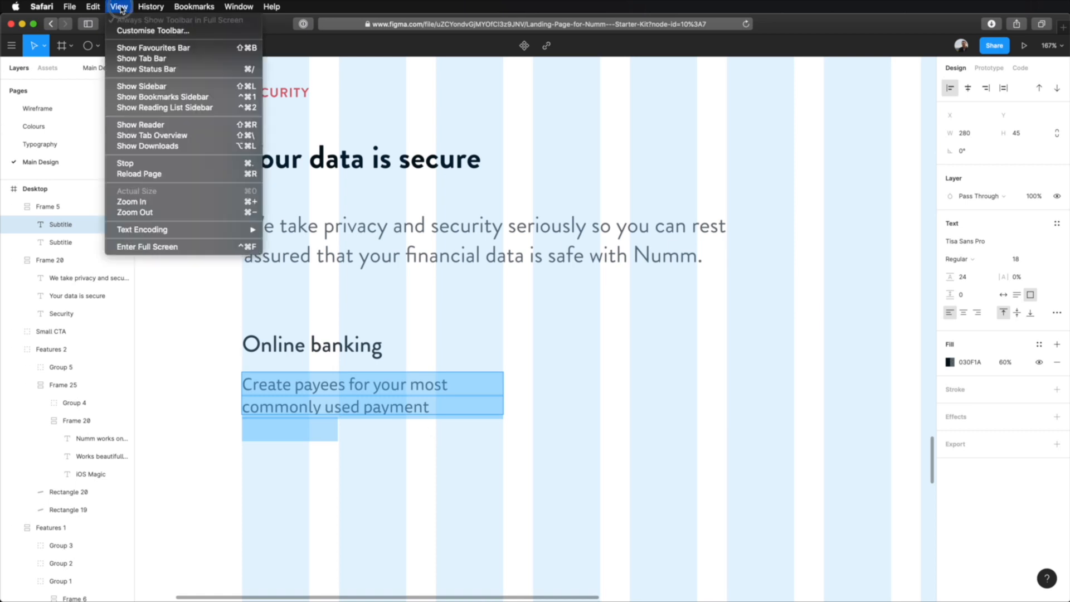
pyautogui.moveTo(89, 9)
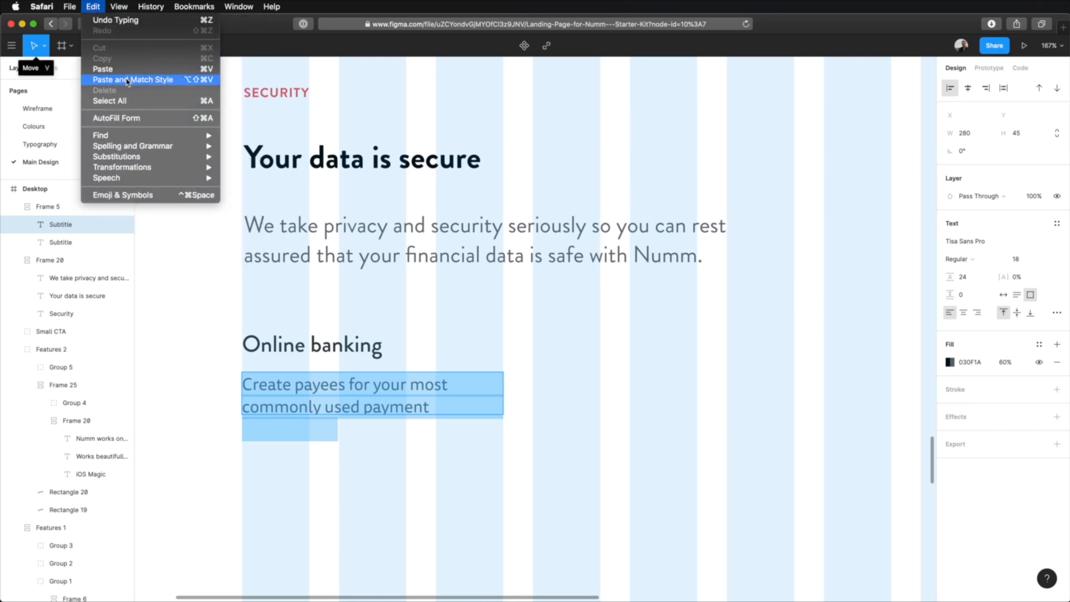
pyautogui.click(170, 80)
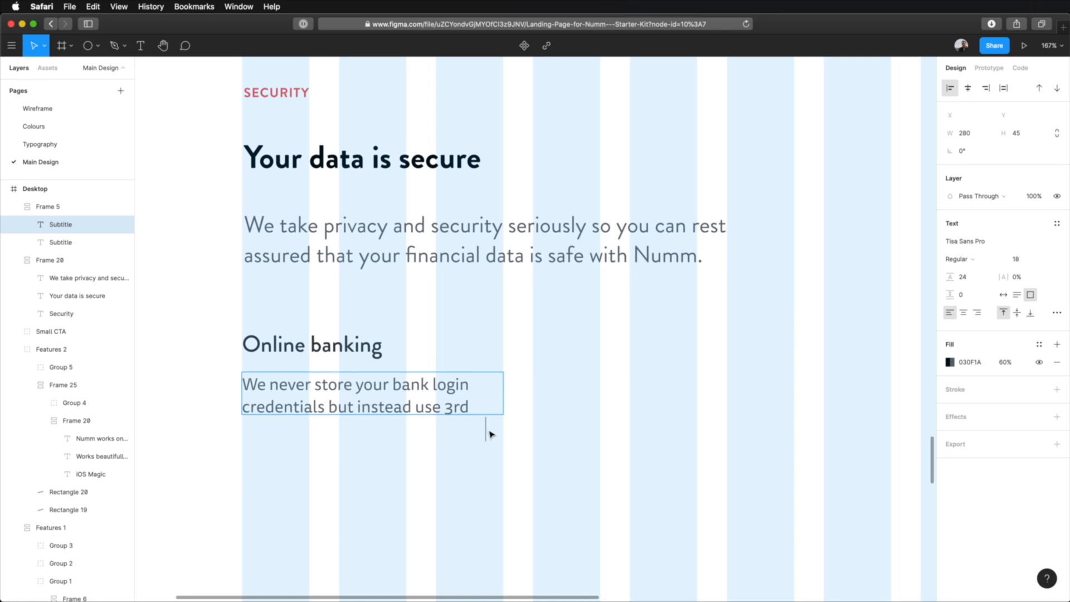
pyautogui.click(574, 456)
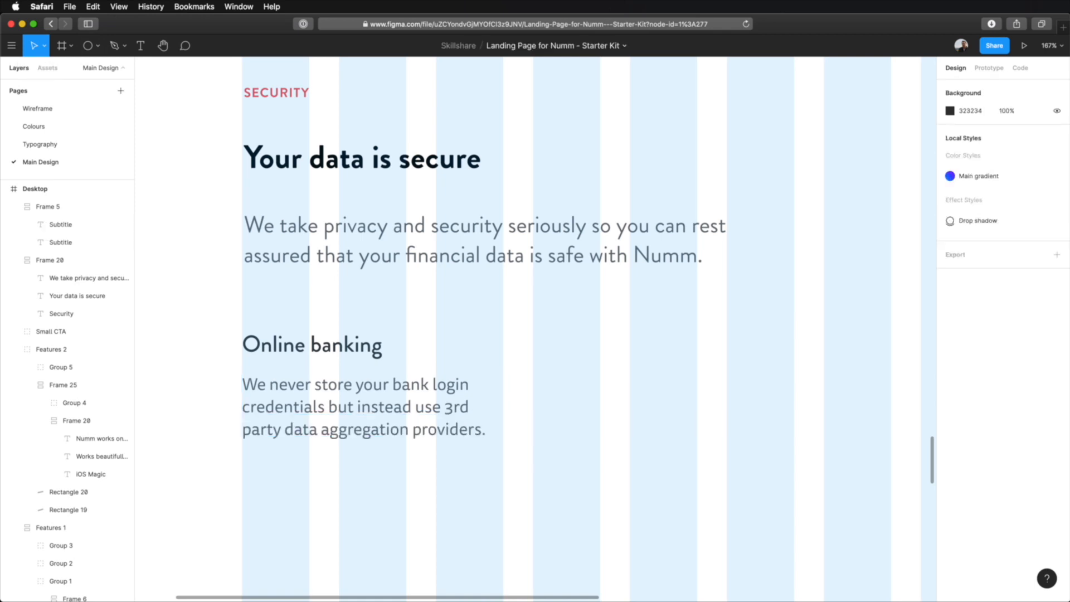
# Duplicate the Online banking block and place the copy beside it at X 504, Y 4473
pyautogui.click(346, 394)
pyautogui.press('super+d')
pyautogui.moveTo(331, 395); pyautogui.dragTo(623, 385)
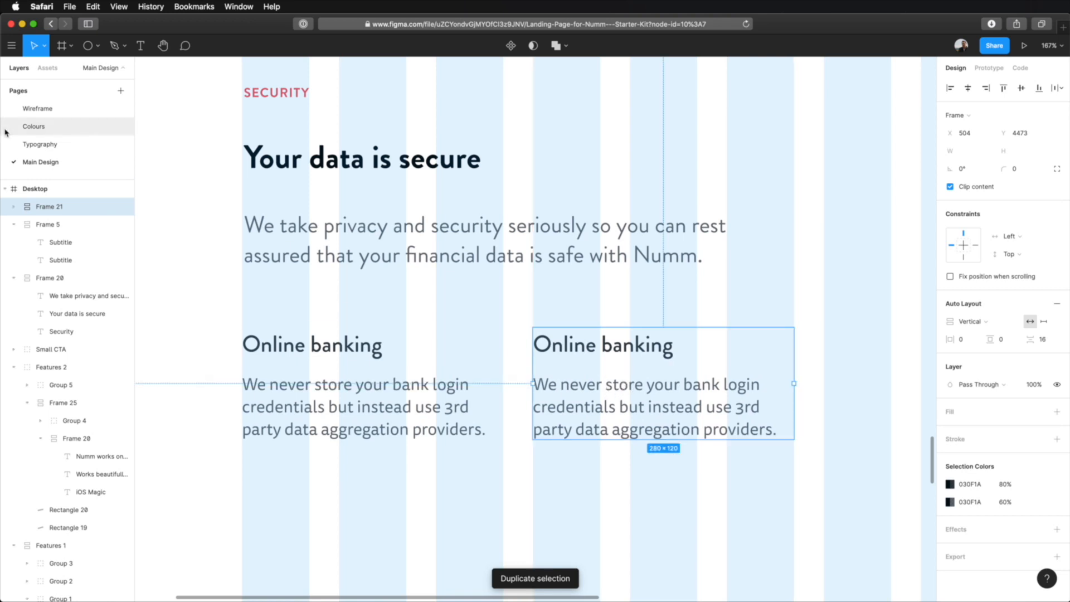
# Copy the Data Encryption description, without its heading, from the wireframe's Security section
pyautogui.click(35, 126)
pyautogui.click(47, 144)
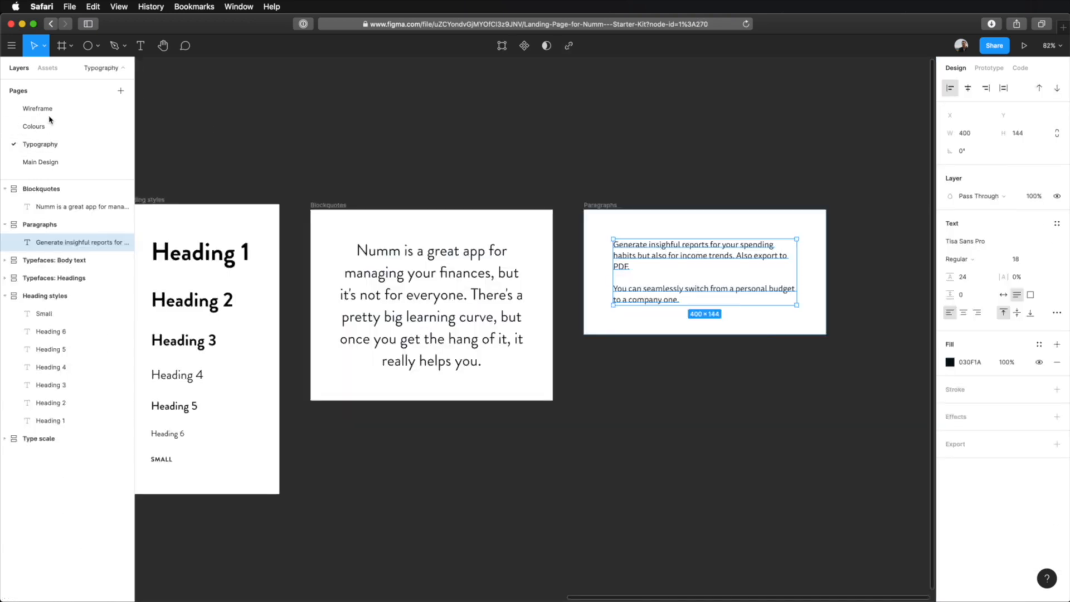
pyautogui.click(38, 109)
pyautogui.click(780, 258)
pyautogui.doubleClick(781, 258)
pyautogui.click(739, 250)
pyautogui.moveTo(707, 250); pyautogui.dragTo(832, 271)
pyautogui.press('super+c')
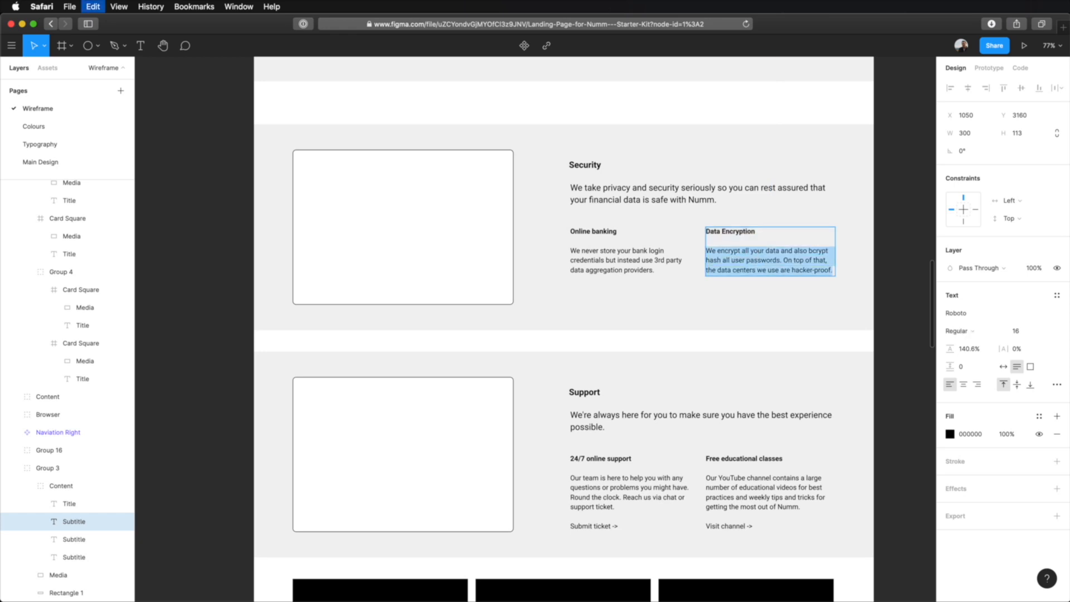
pyautogui.press('Escape')
# In the main design, retitle the duplicated block Data encryption and replace its description with the copied text, matching the existing style
pyautogui.click(40, 162)
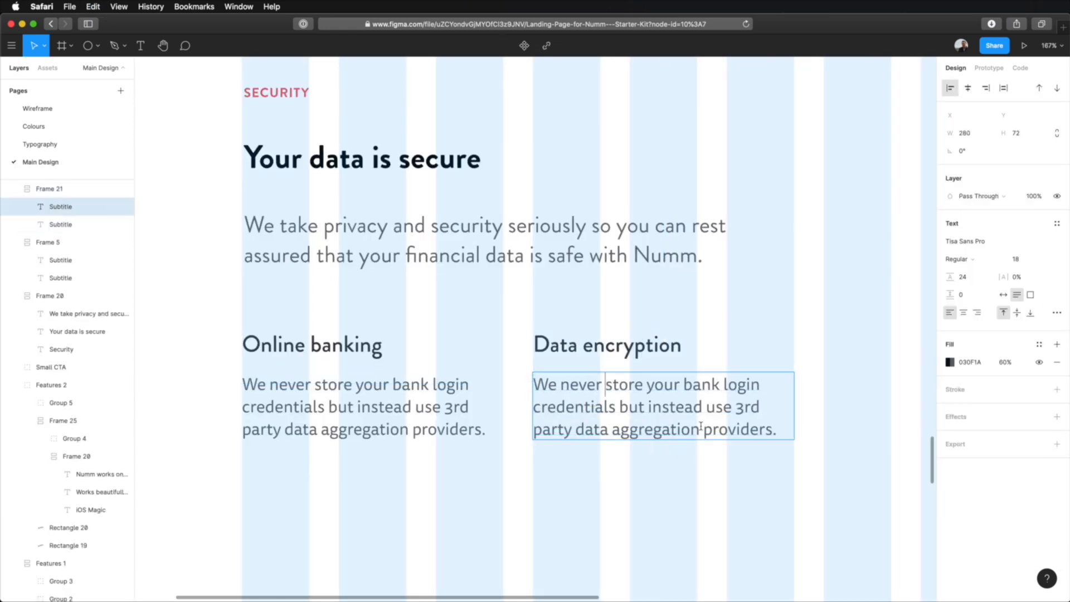
pyautogui.doubleClick(700, 430)
pyautogui.click(93, 6)
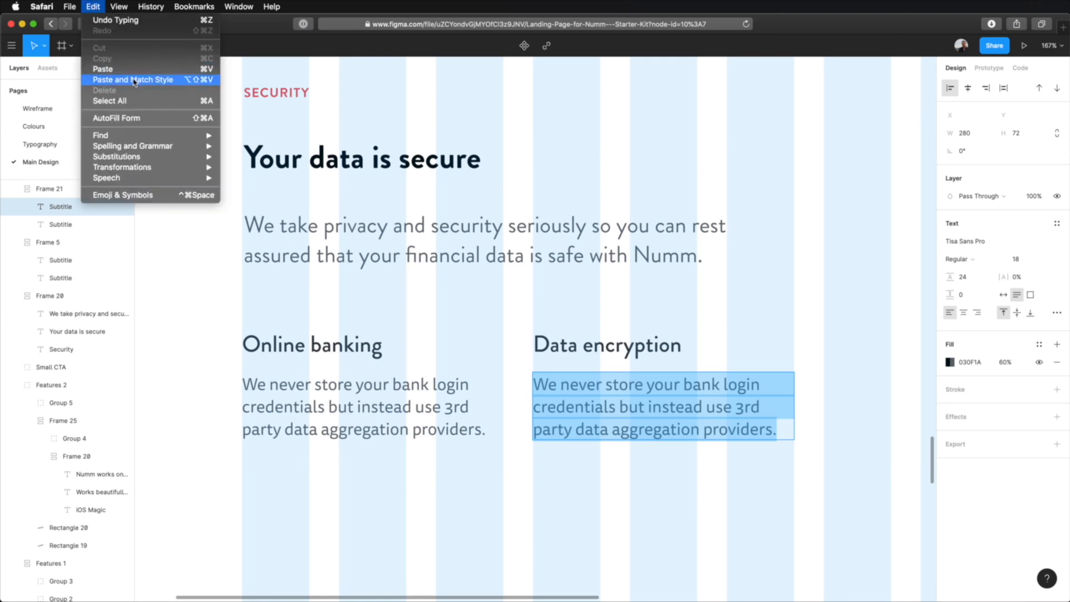
pyautogui.click(134, 82)
pyautogui.press('Escape')
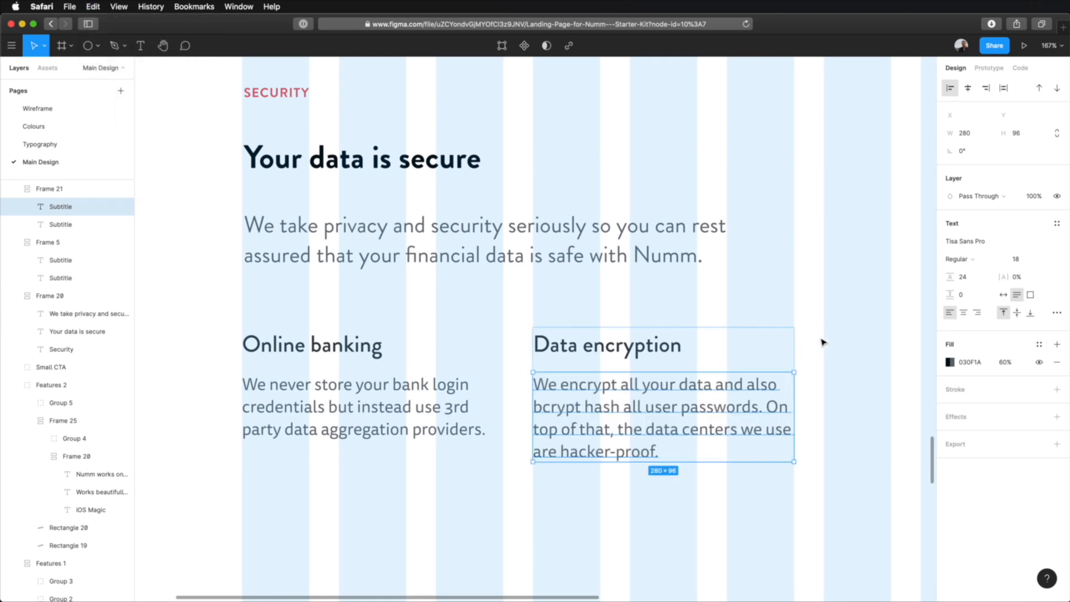
pyautogui.click(822, 343)
# Hide the layout grid and review the Security section's text layout at 100% zoom
pyautogui.scroll(-5, 830, 356)
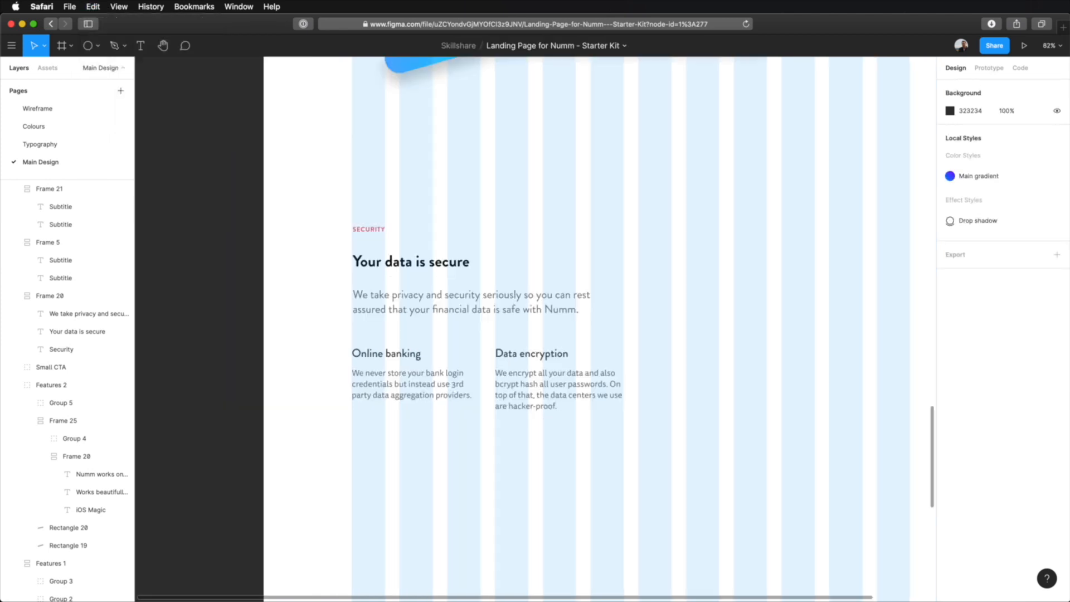
pyautogui.hotkey('ctrl', 'g')
pyautogui.hotkey('shift', '0')
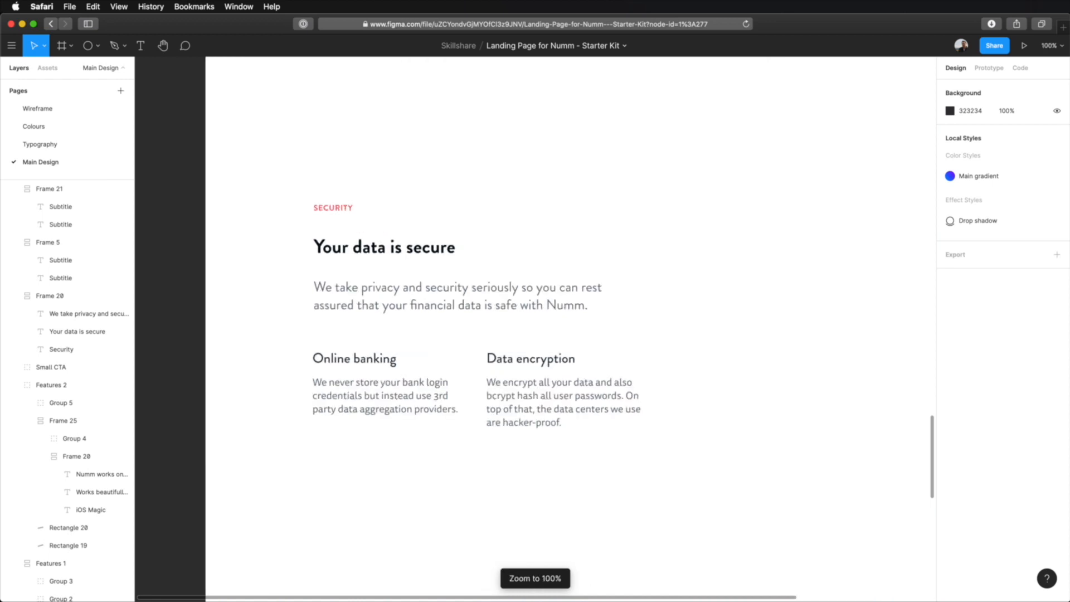
pyautogui.moveTo(710, 369); pyautogui.dragTo(619, 345)
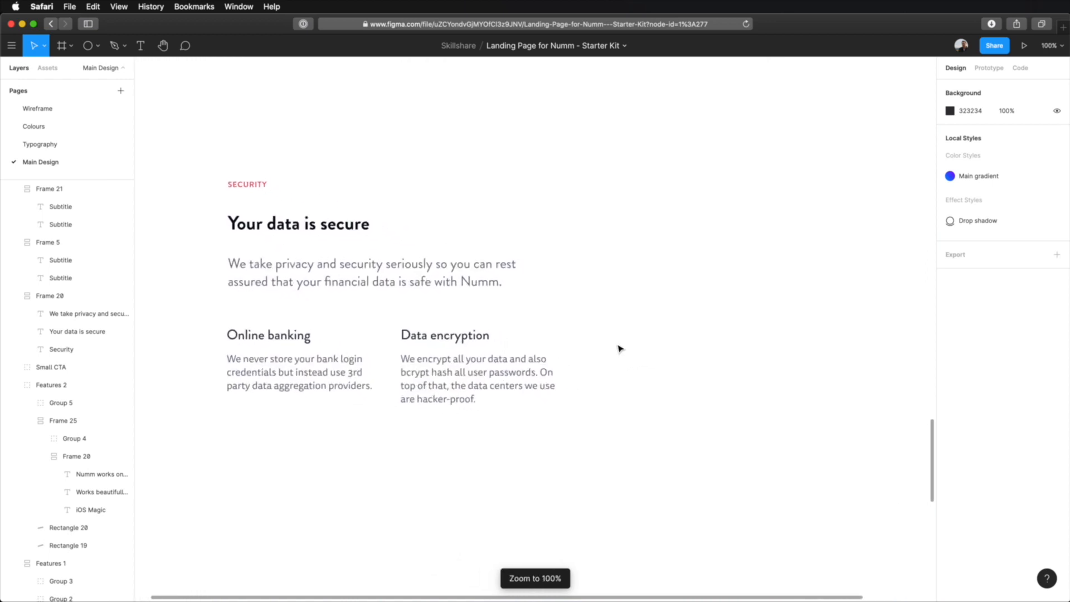
pyautogui.scroll(-3, 658, 352)
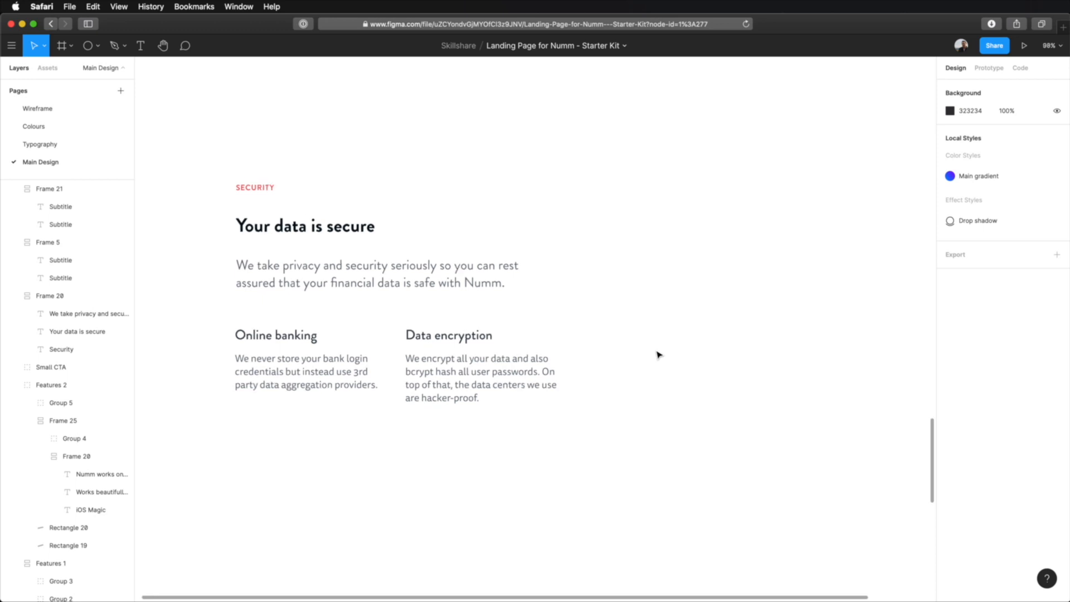
pyautogui.moveTo(714, 377); pyautogui.dragTo(662, 357)
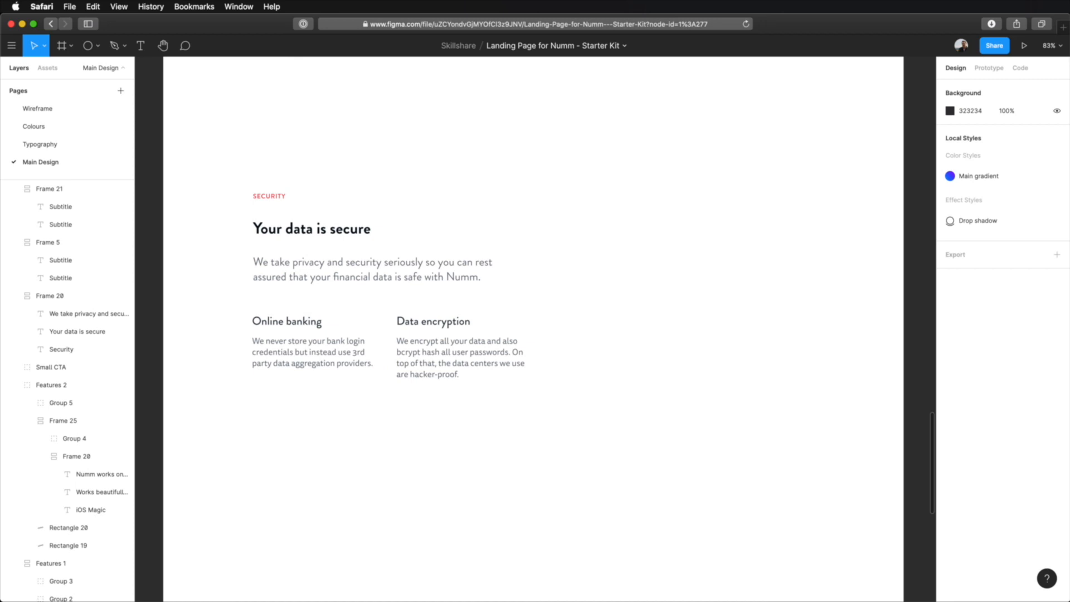
# Add illustration-1.svg from Finder's Placeholder images folder beside the Security text at X 920, Y 4209, and show the layout grid
pyautogui.press('super+Tab')
pyautogui.click(623, 345)
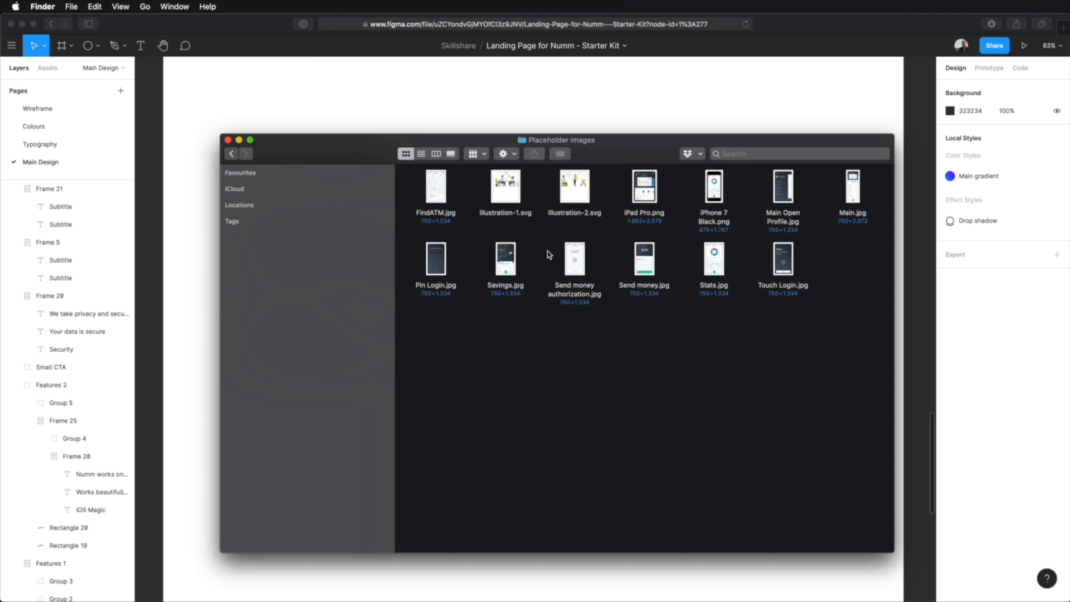
pyautogui.moveTo(509, 195); pyautogui.dragTo(681, 320)
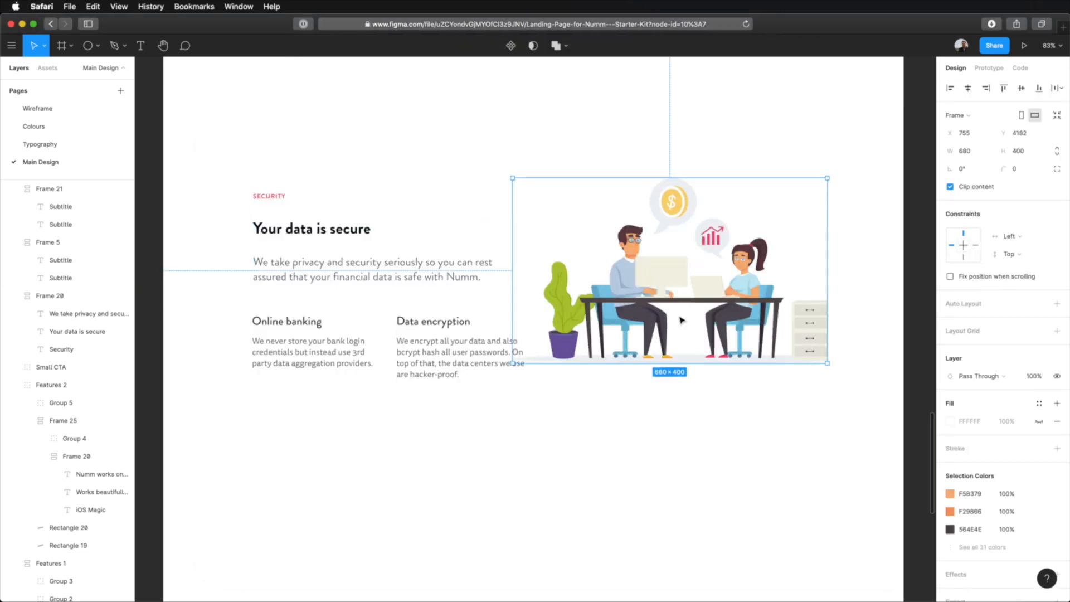
pyautogui.moveTo(672, 280); pyautogui.dragTo(712, 283)
pyautogui.hotkey('ctrl', 'g')
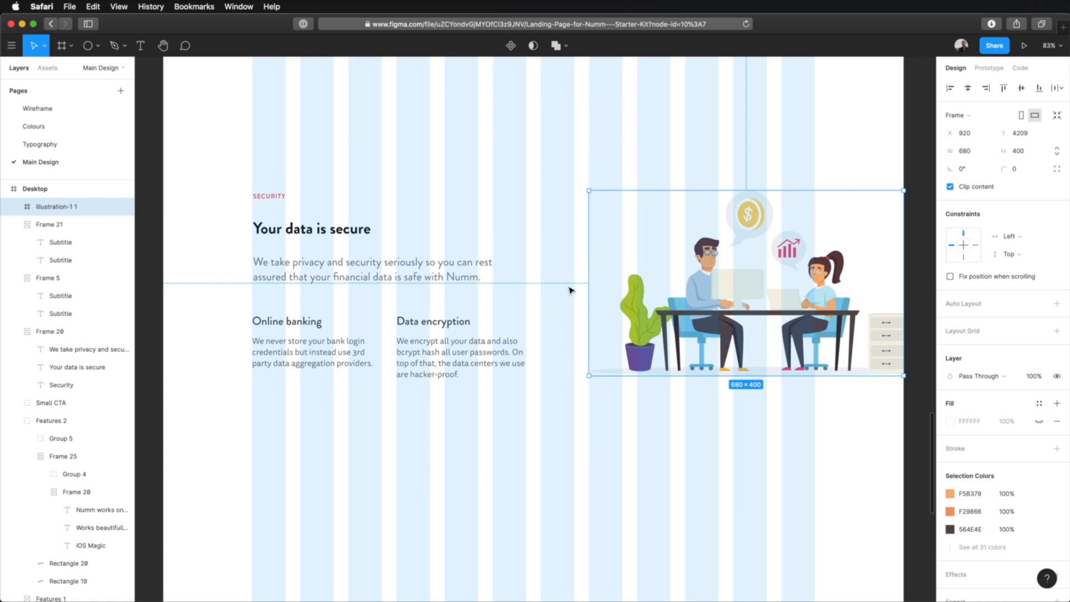
# Group the Security heading text, both feature blocks and the office illustration into one group
pyautogui.scroll(5, 569, 290)
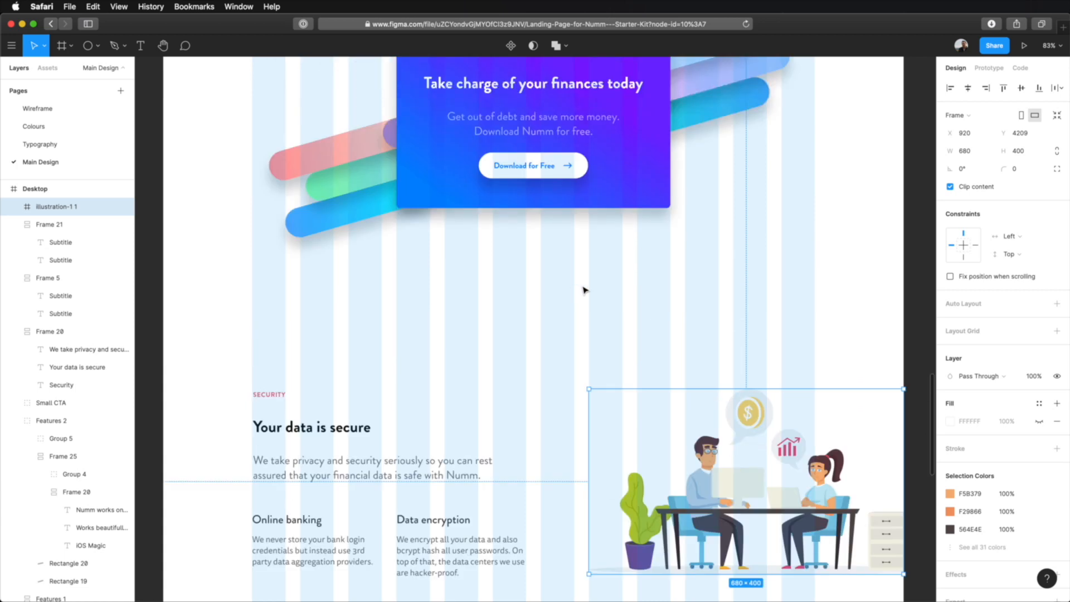
pyautogui.scroll(15, 583, 290)
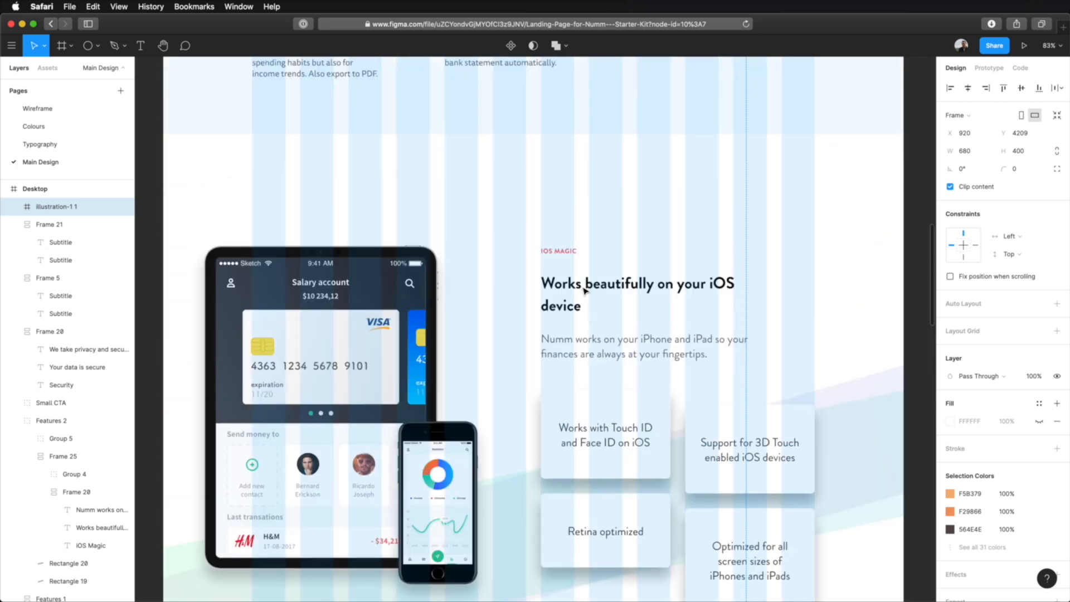
pyautogui.scroll(6, 585, 290)
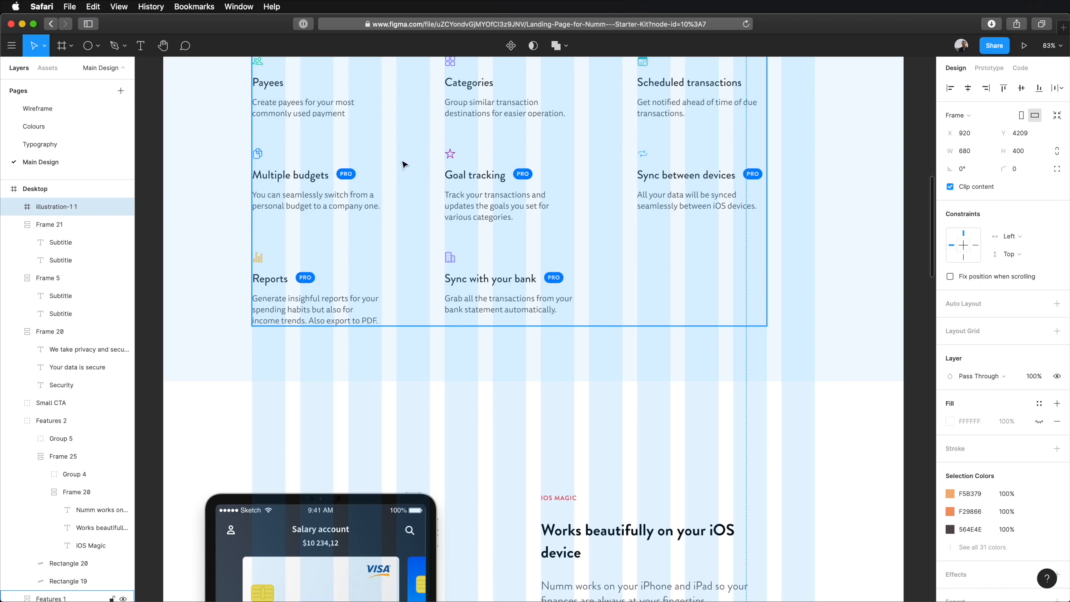
pyautogui.scroll(-20, 580, 272)
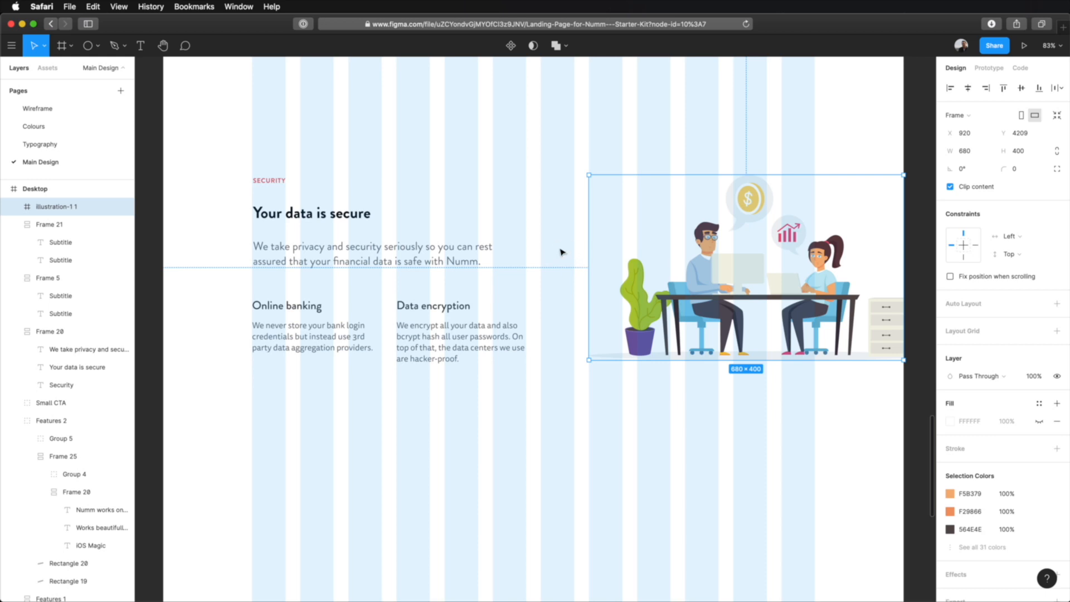
pyautogui.click(597, 418)
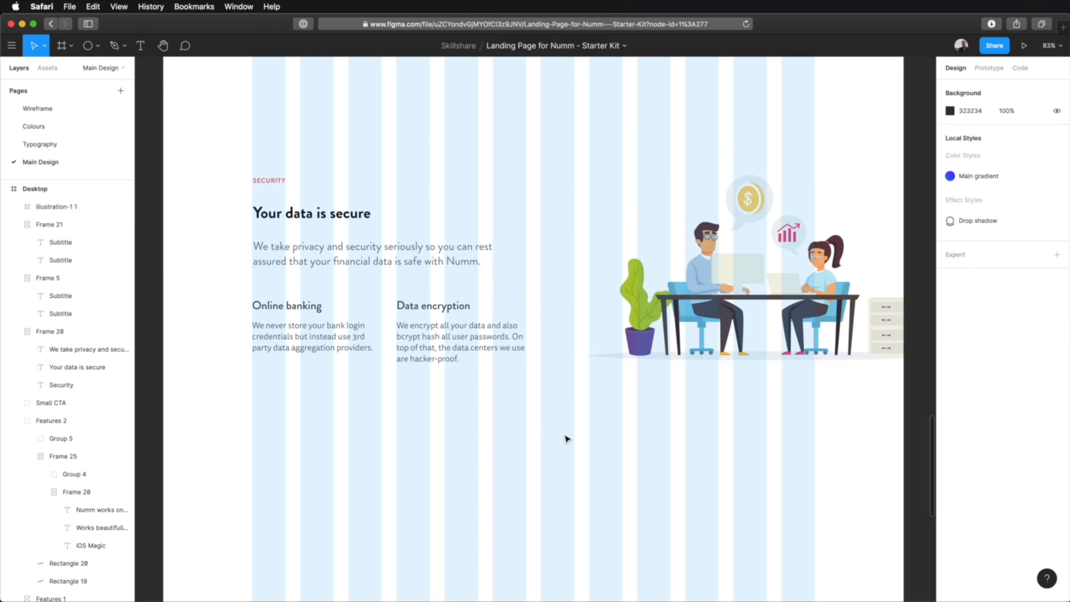
pyautogui.moveTo(245, 443); pyautogui.dragTo(844, 134)
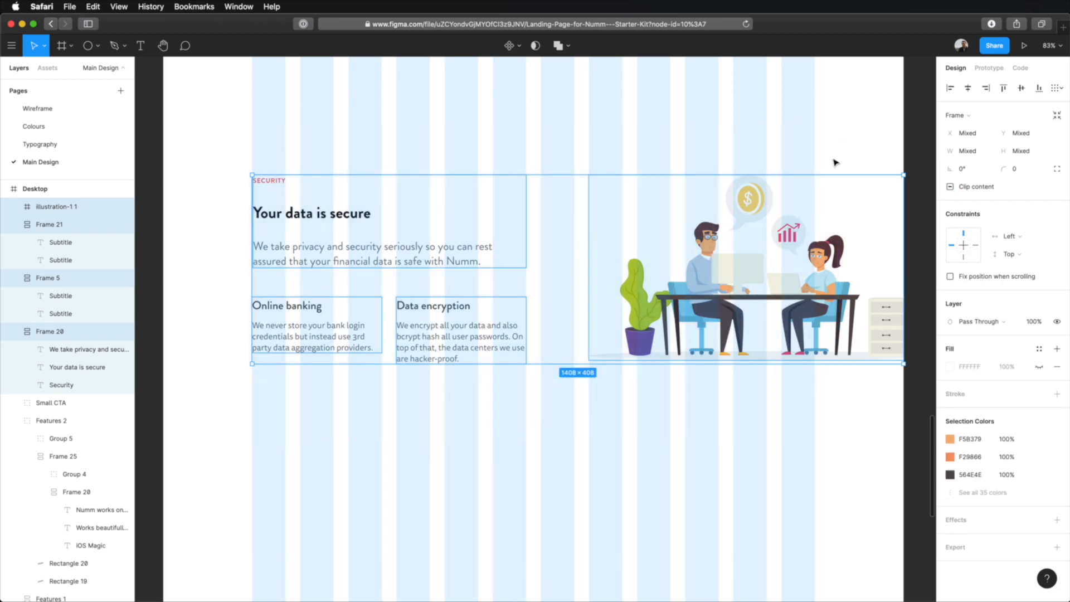
pyautogui.press('super+g')
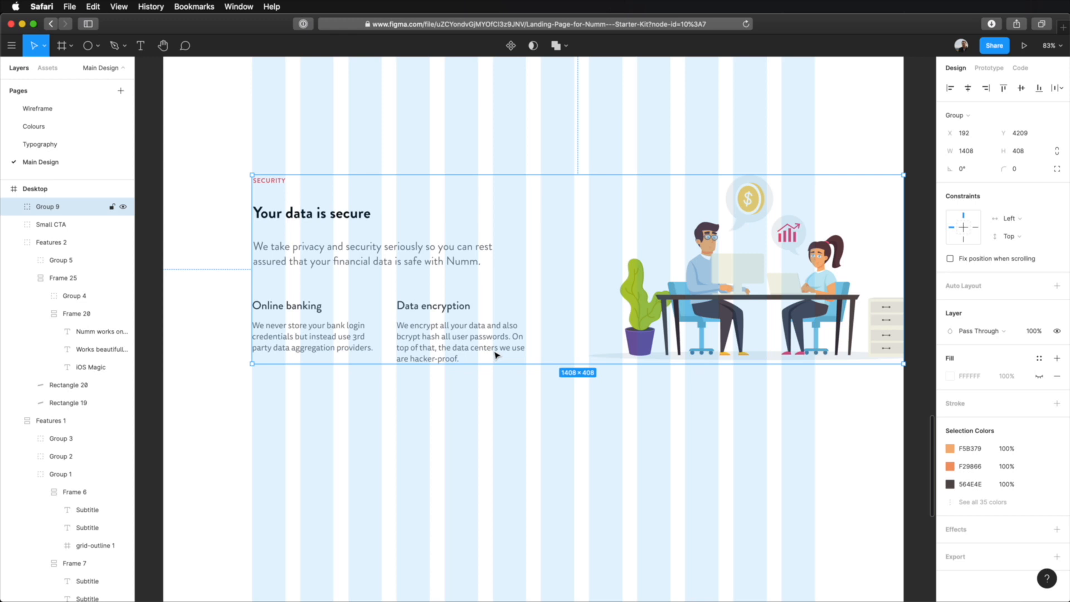
# Duplicate the Security group and place the copy 120 px below the original, at X 192, Y 4737
pyautogui.press('super+d')
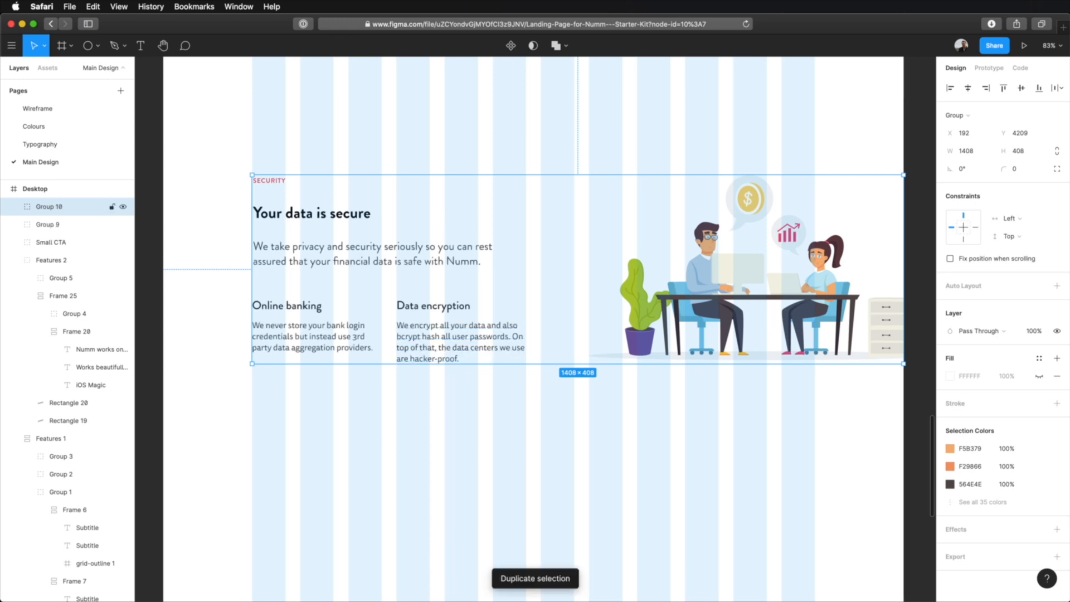
pyautogui.moveTo(437, 249); pyautogui.dragTo(453, 480)
pyautogui.scroll(-2, 485, 379)
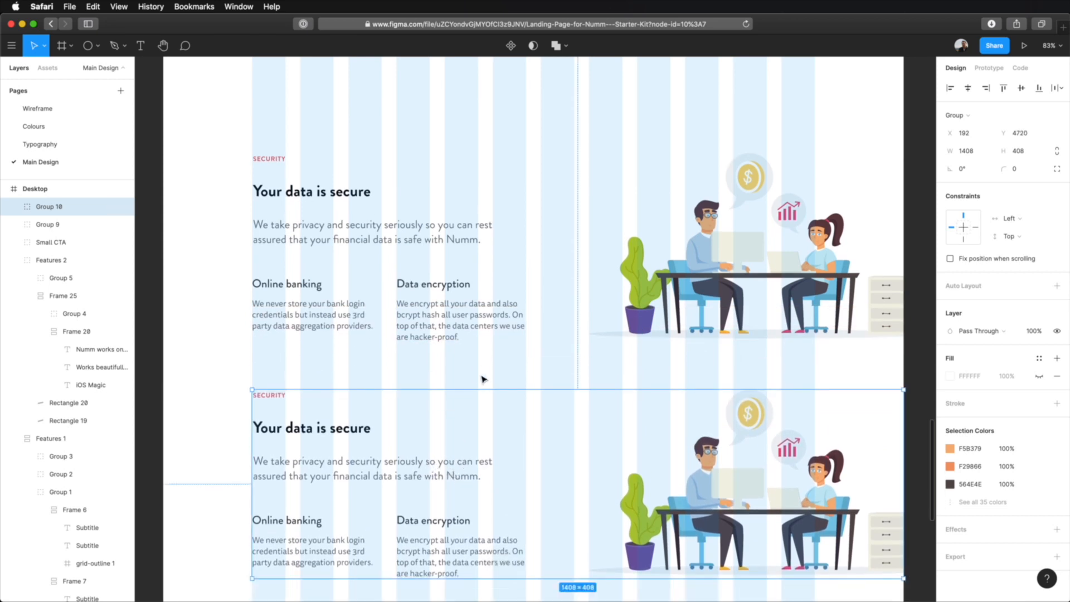
pyautogui.press('Up')
pyautogui.press('Up')
pyautogui.press('Up')
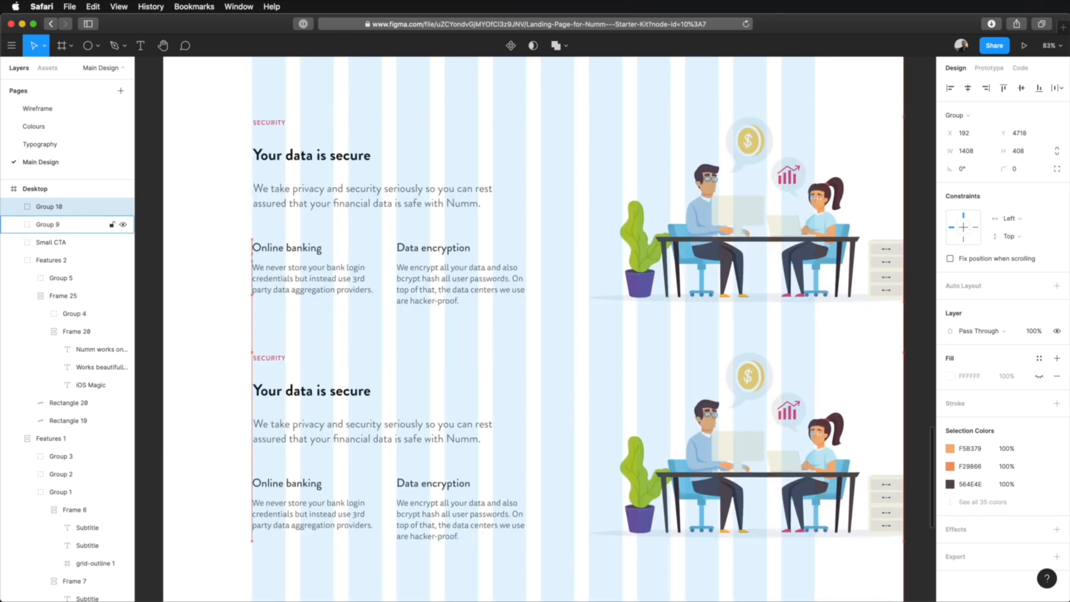
pyautogui.hotkey('shift', 'Down')
pyautogui.hotkey('shift', 'Down')
pyautogui.press('alt')
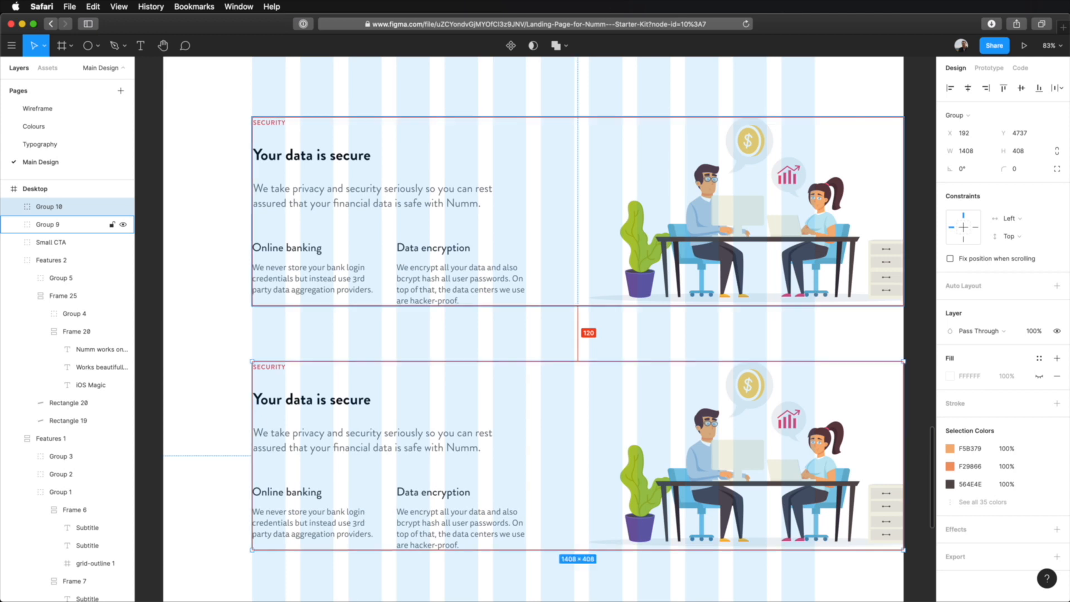
pyautogui.click(623, 329)
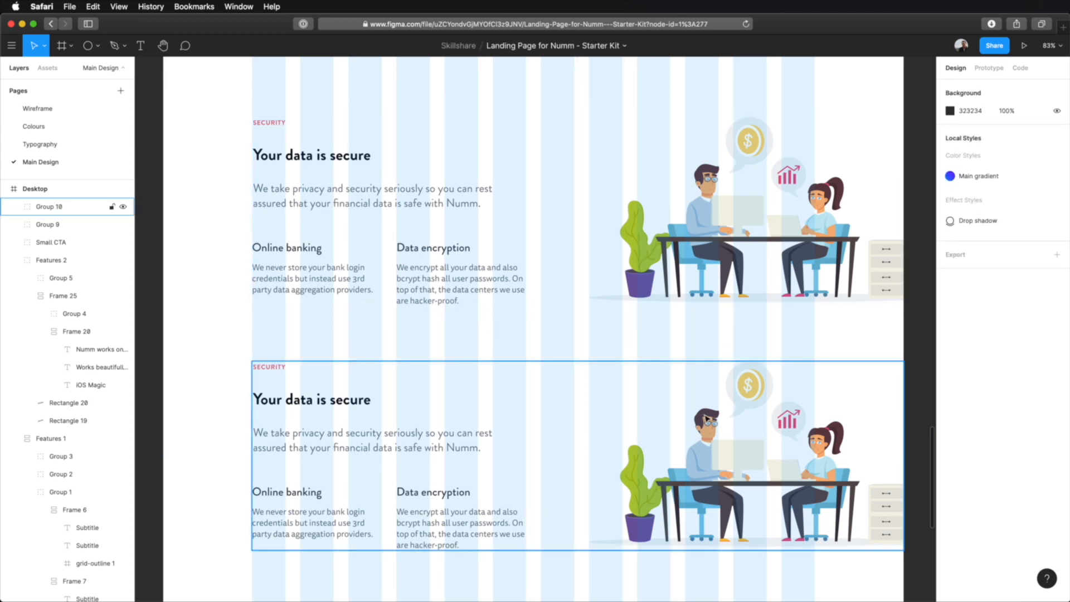
# Delete the illustration from the duplicated group and move its remaining text across the grid to X 816, Y 4737
pyautogui.doubleClick(718, 445)
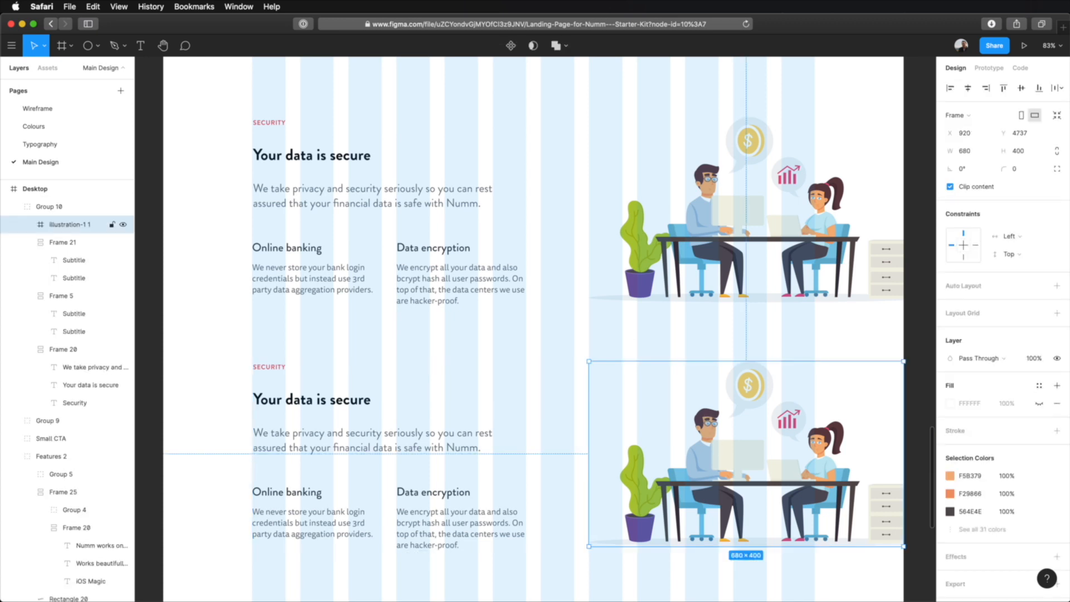
pyautogui.press('Delete')
pyautogui.click(346, 435)
pyautogui.click(308, 400)
pyautogui.moveTo(310, 403); pyautogui.dragTo(599, 403)
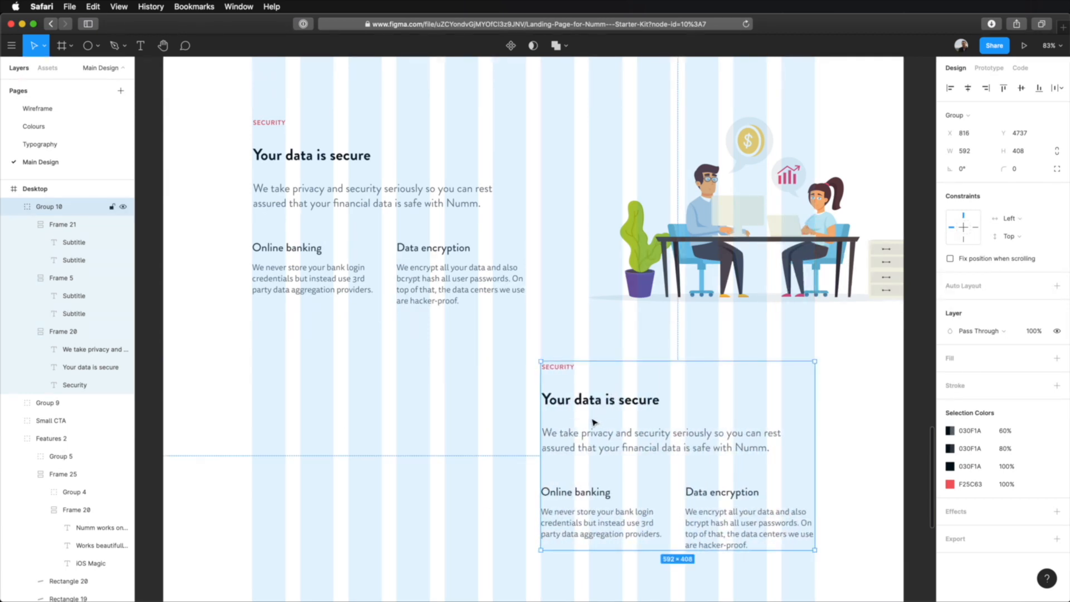
pyautogui.click(613, 332)
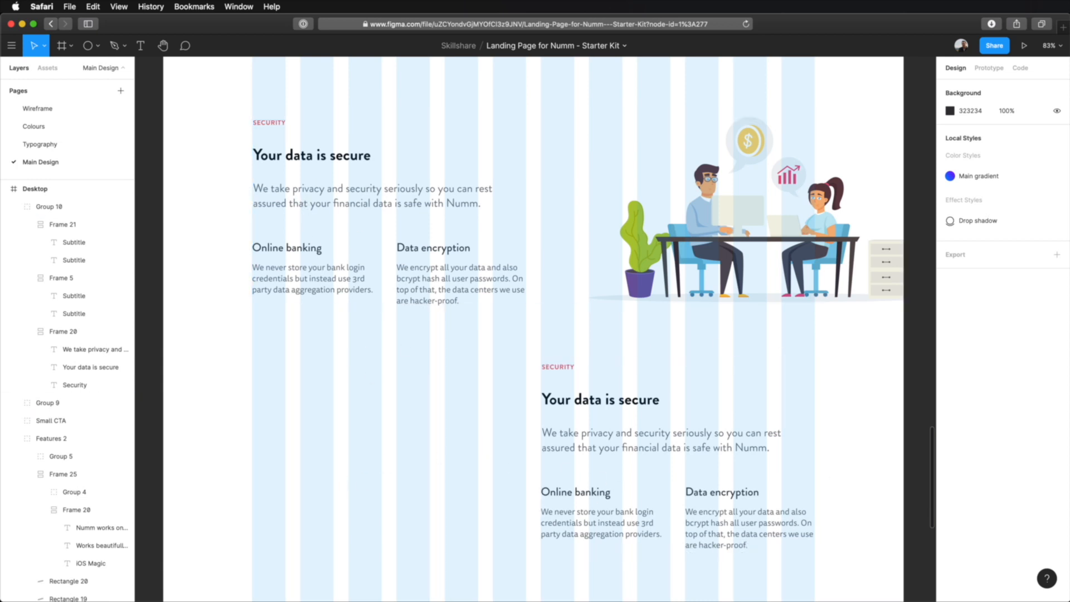
# Add illustration-2.svg from Finder beside the duplicated text at X 0, Y 4737, flush with the page's left edge, and hide the layout grid
pyautogui.press('super+Tab')
pyautogui.click(572, 188)
pyautogui.moveTo(572, 187); pyautogui.dragTo(327, 445)
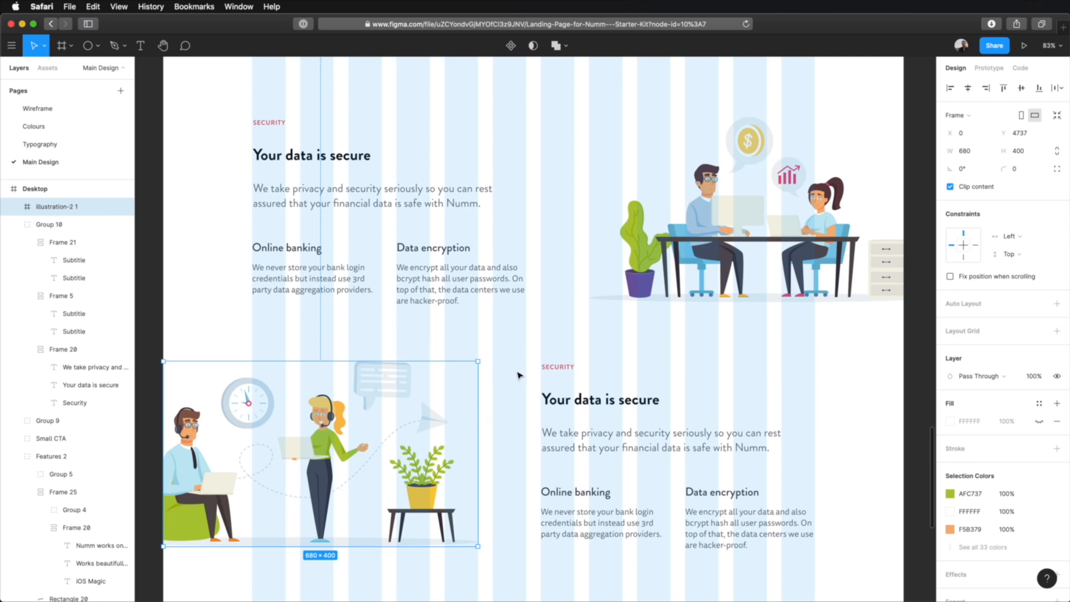
pyautogui.moveTo(398, 384); pyautogui.dragTo(400, 383)
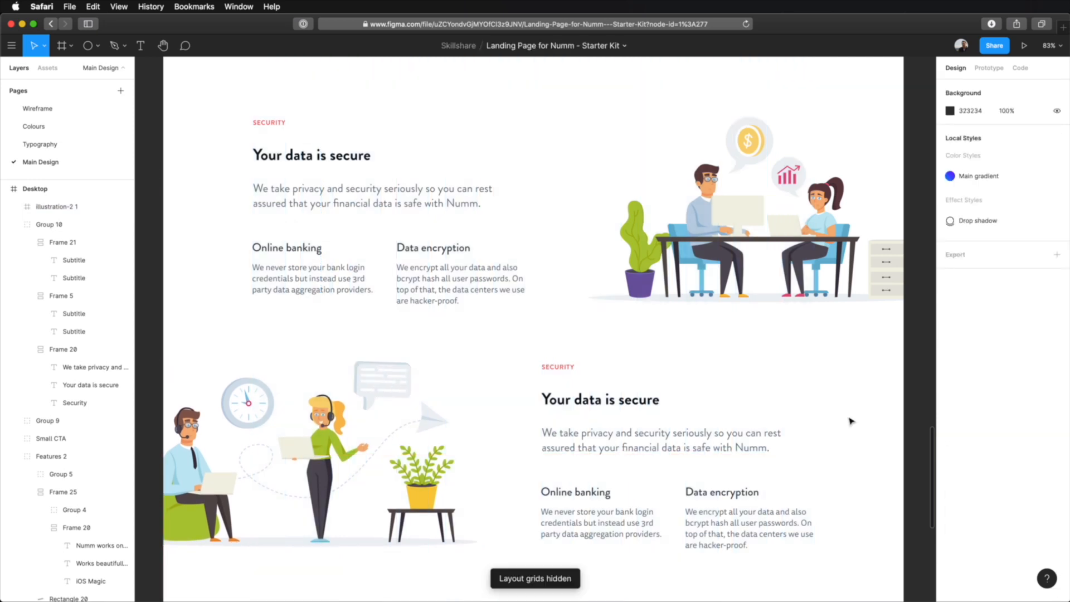
# Copy the Support section's introductory description, "We're always here for you to make sure you have the best experience possible.", from the wireframe
pyautogui.scroll(-3, 850, 420)
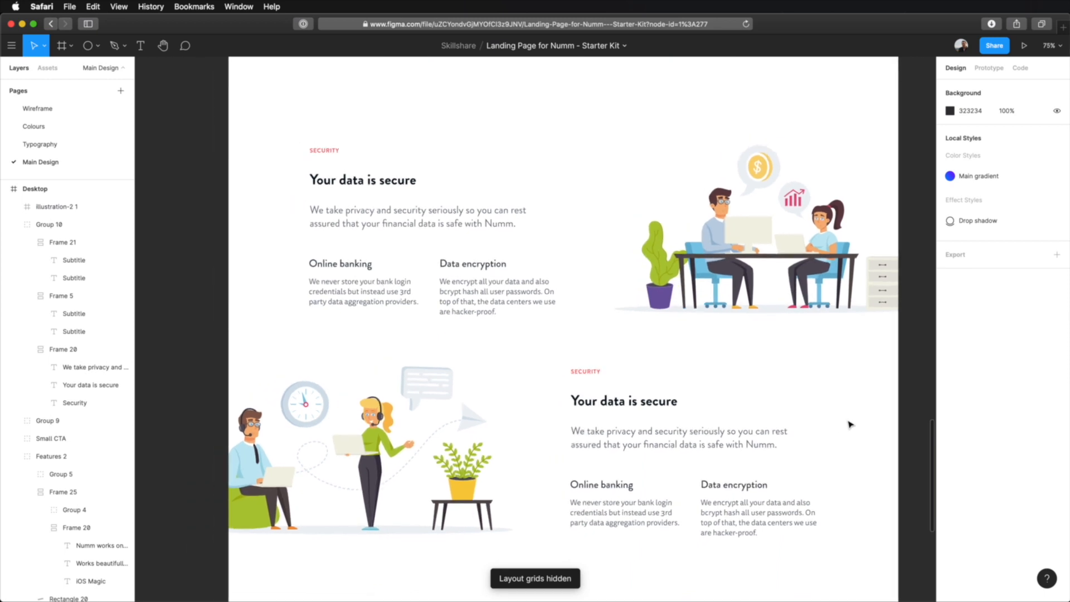
pyautogui.scroll(-2, 836, 422)
pyautogui.hscroll(1, 837, 422)
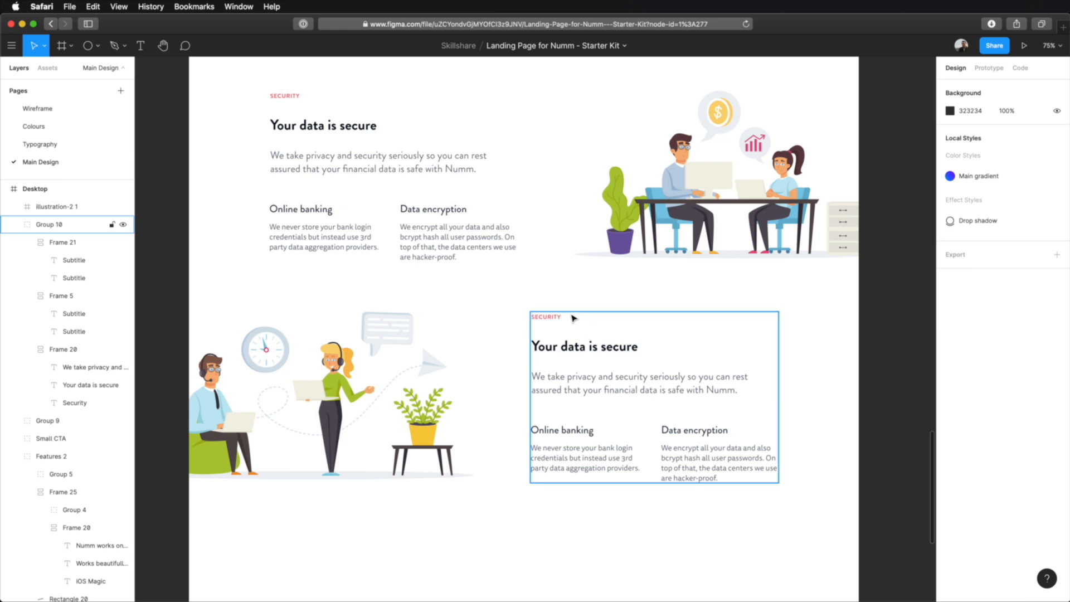
pyautogui.keyDown('super'); pyautogui.click(546, 317); pyautogui.keyUp('super')
pyautogui.click(50, 111)
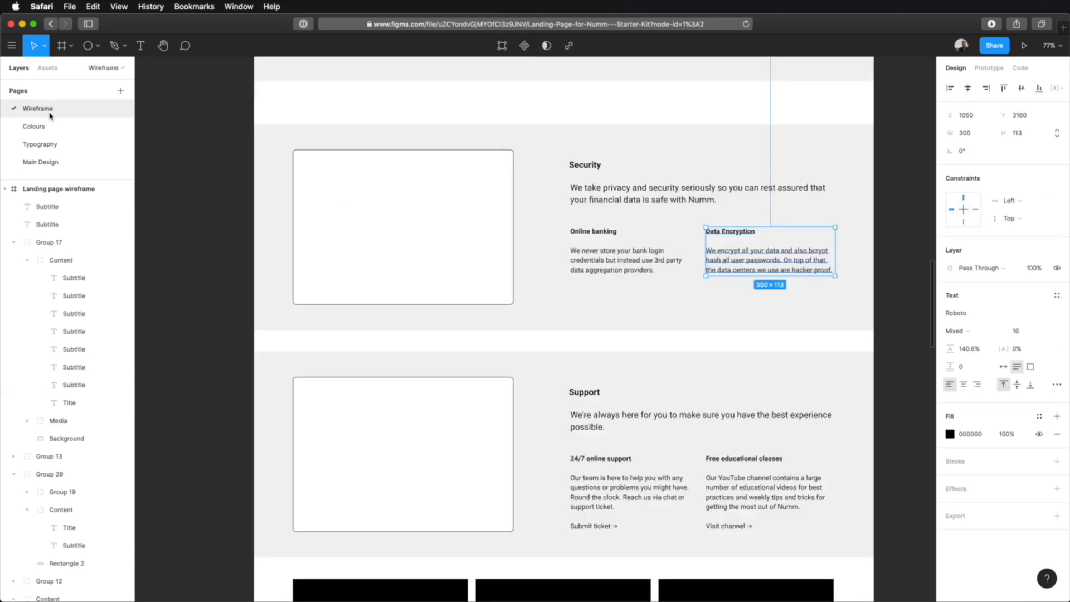
pyautogui.click(674, 344)
pyautogui.scroll(-3, 658, 327)
pyautogui.keyDown('super'); pyautogui.click(615, 271); pyautogui.keyUp('super')
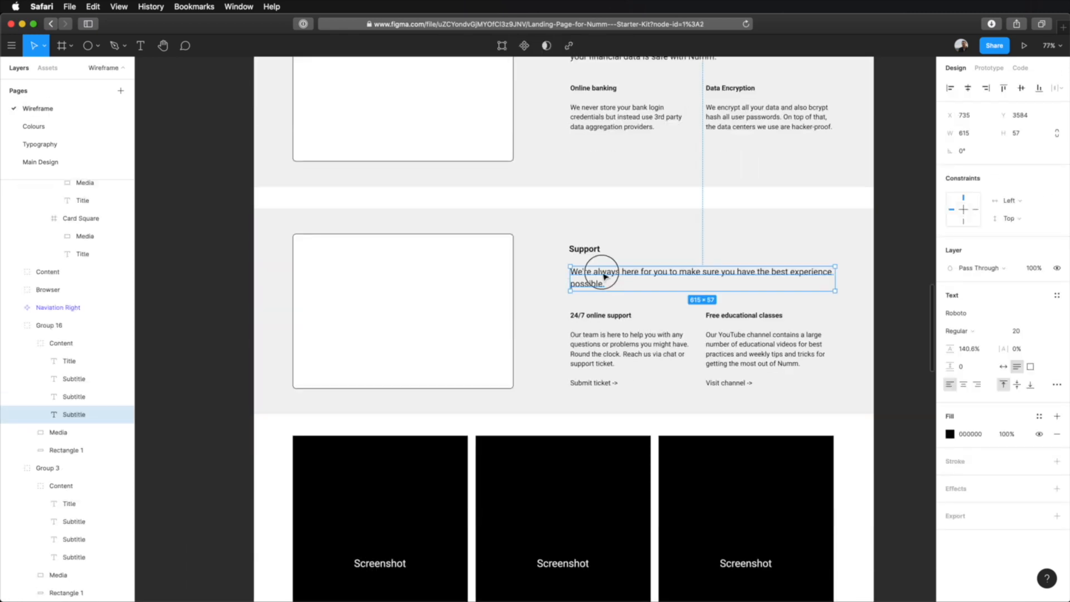
pyautogui.doubleClick(607, 272)
pyautogui.press('super+c')
pyautogui.press('Escape')
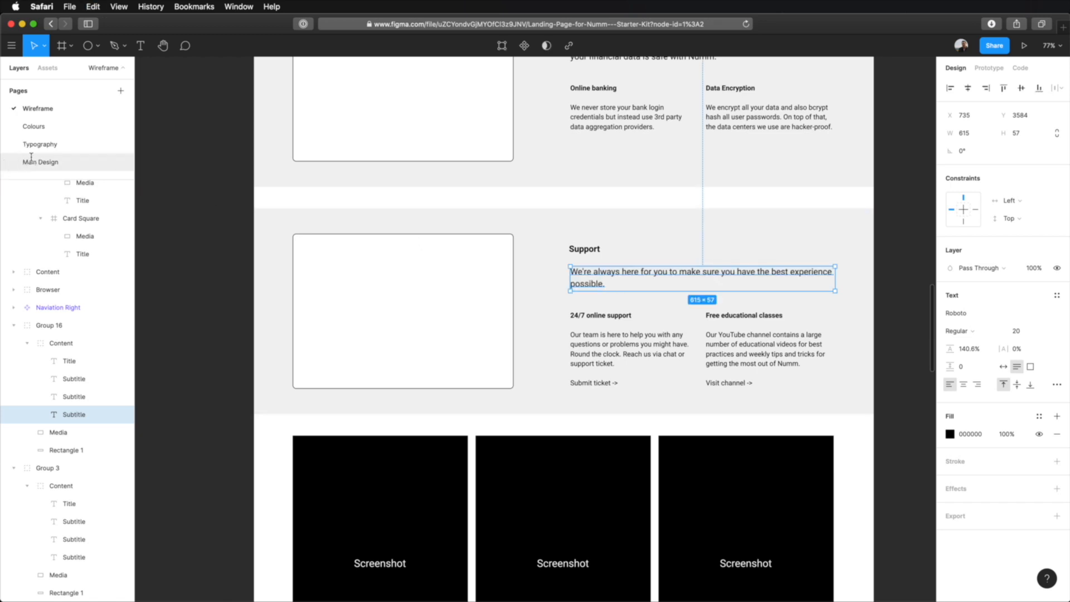
# On the Main Design page, replace the Support section's "Your data is secure" heading with "Great support for a great product"
pyautogui.click(39, 161)
pyautogui.moveTo(496, 244); pyautogui.dragTo(864, 512)
pyautogui.click(519, 298)
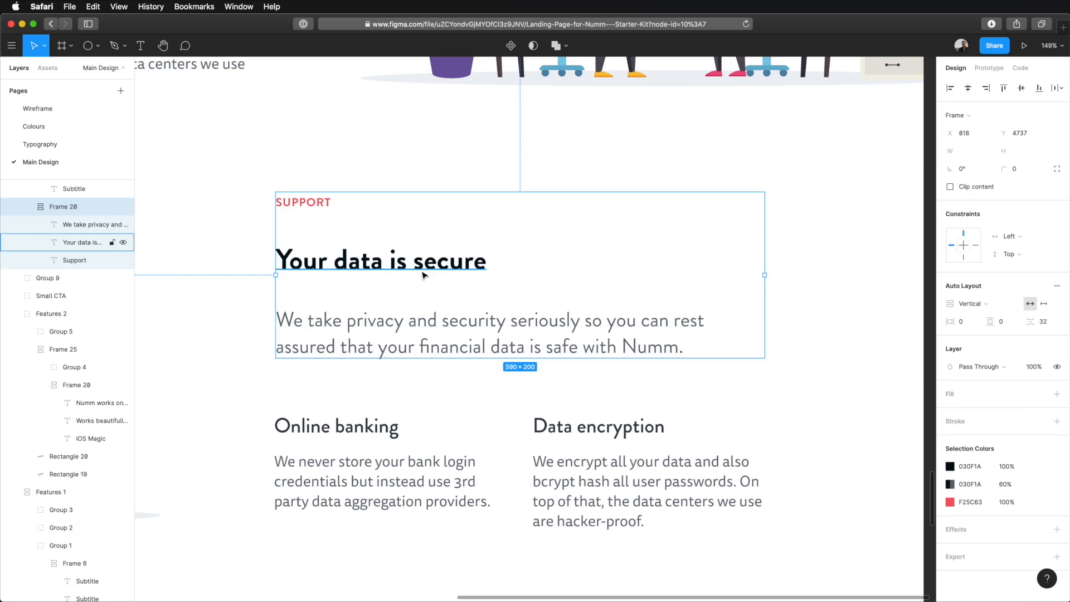
pyautogui.doubleClick(396, 266)
pyautogui.write('G')
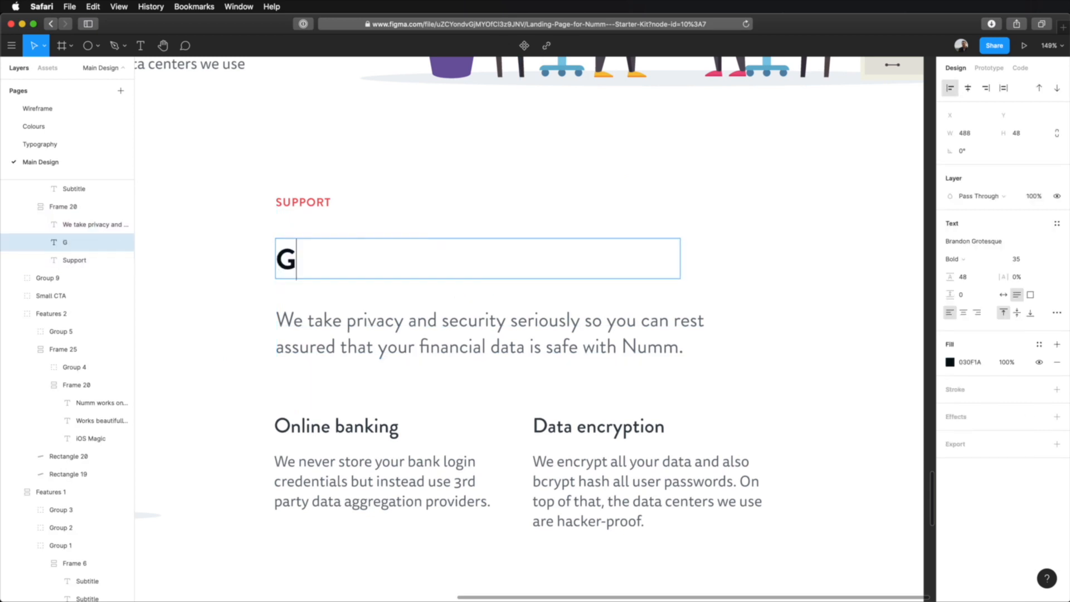
pyautogui.write('reat support fo')
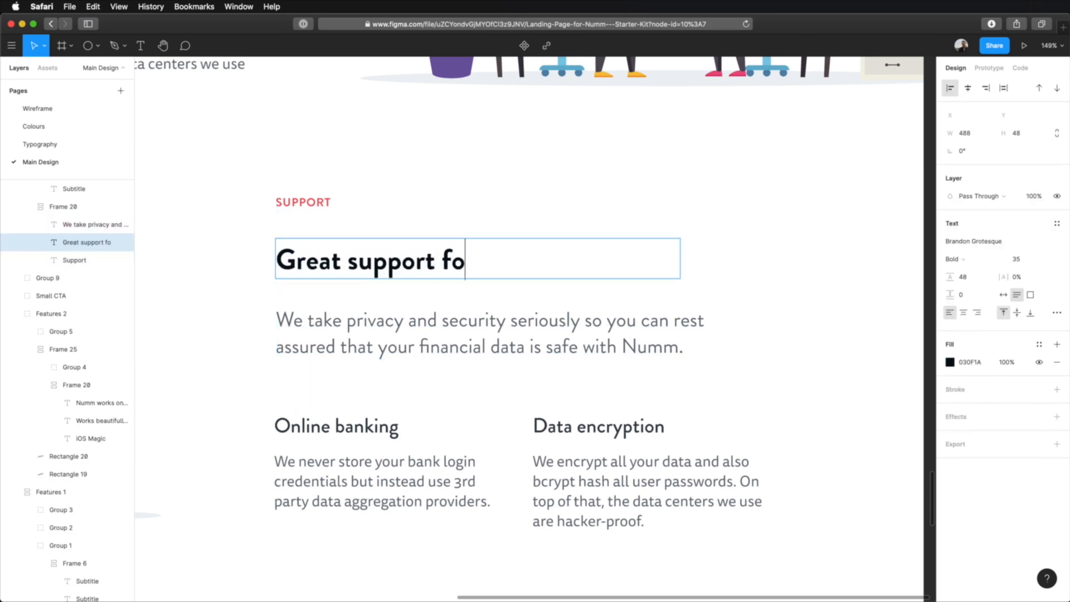
pyautogui.write('r a great product')
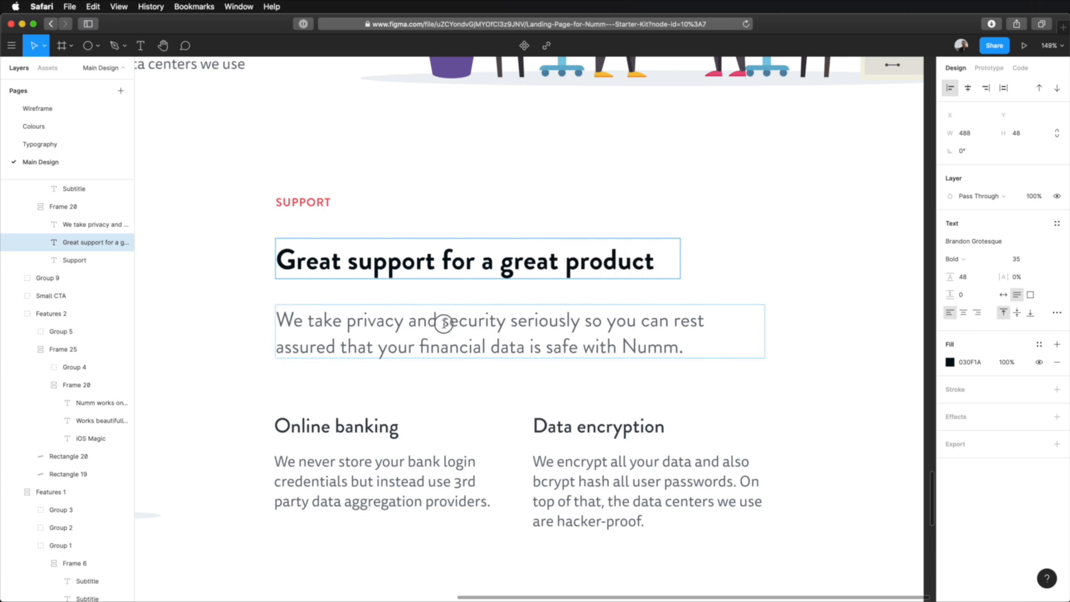
# Replace the description under the Support heading with the copied "We're always here for you to make sure you have the best experience possible."
pyautogui.doubleClick(471, 333)
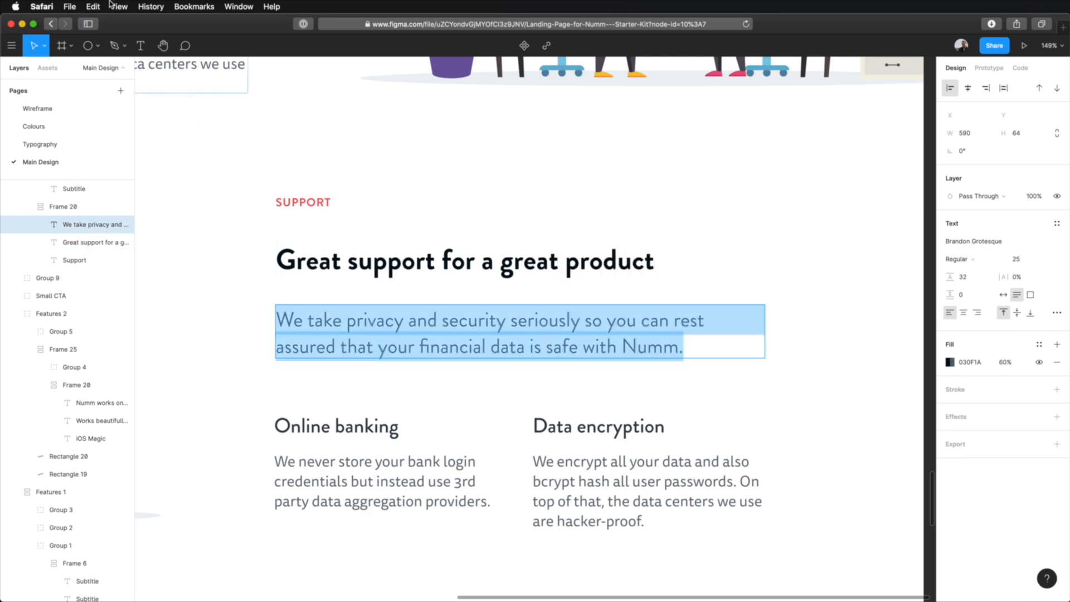
pyautogui.click(93, 6)
pyautogui.click(139, 79)
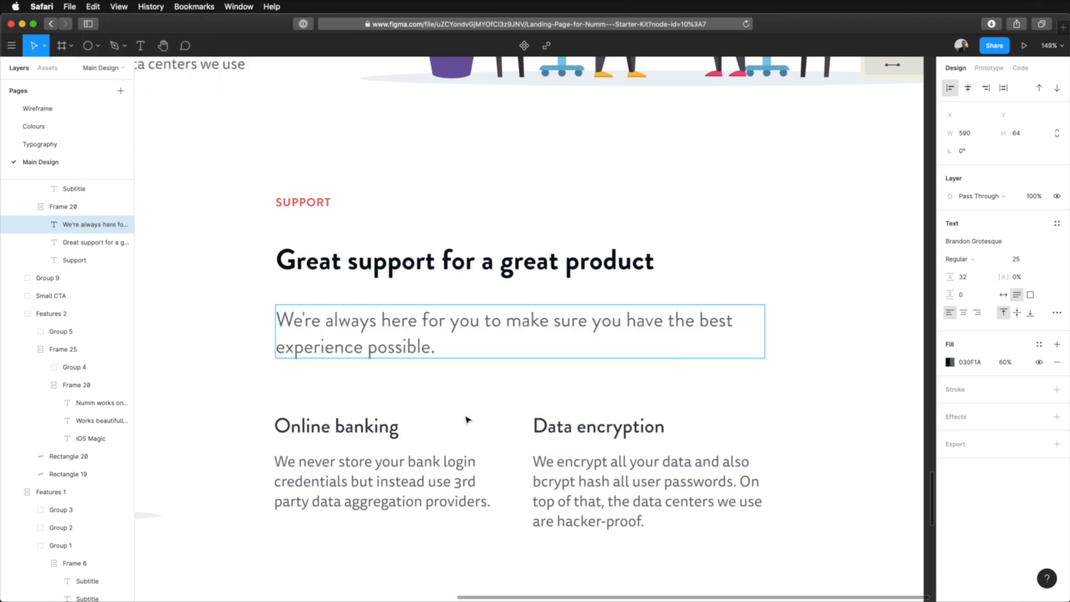
pyautogui.press('Escape')
# Copy the 24/7 online support paragraph, including its "Submit ticket ->" line, from the wireframe's Support section
pyautogui.click(389, 428)
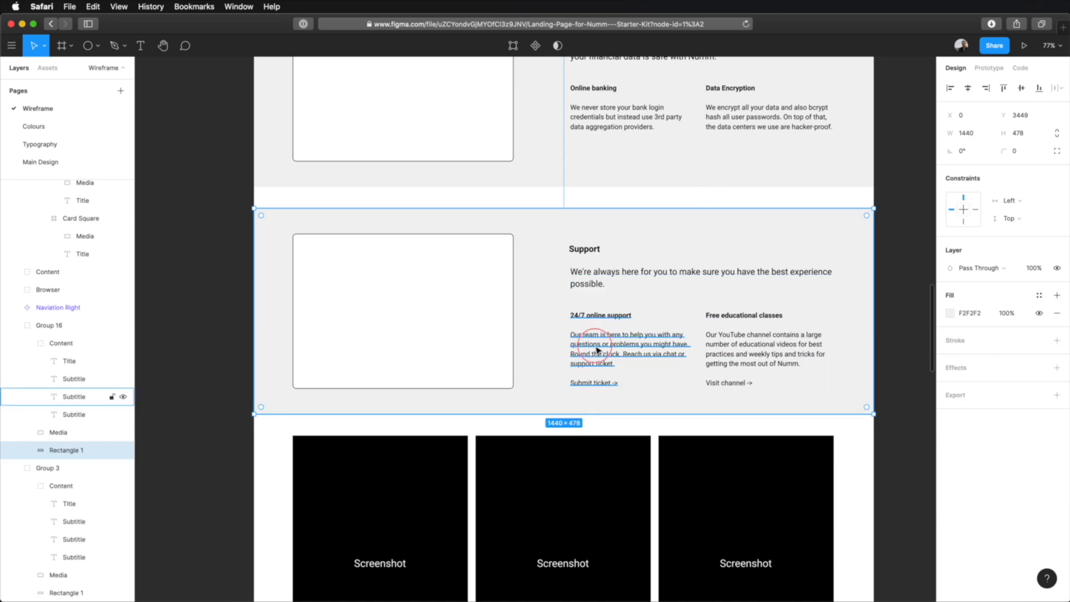
pyautogui.click(597, 349)
pyautogui.doubleClick(597, 350)
pyautogui.click(598, 336)
pyautogui.tripleClick(616, 350)
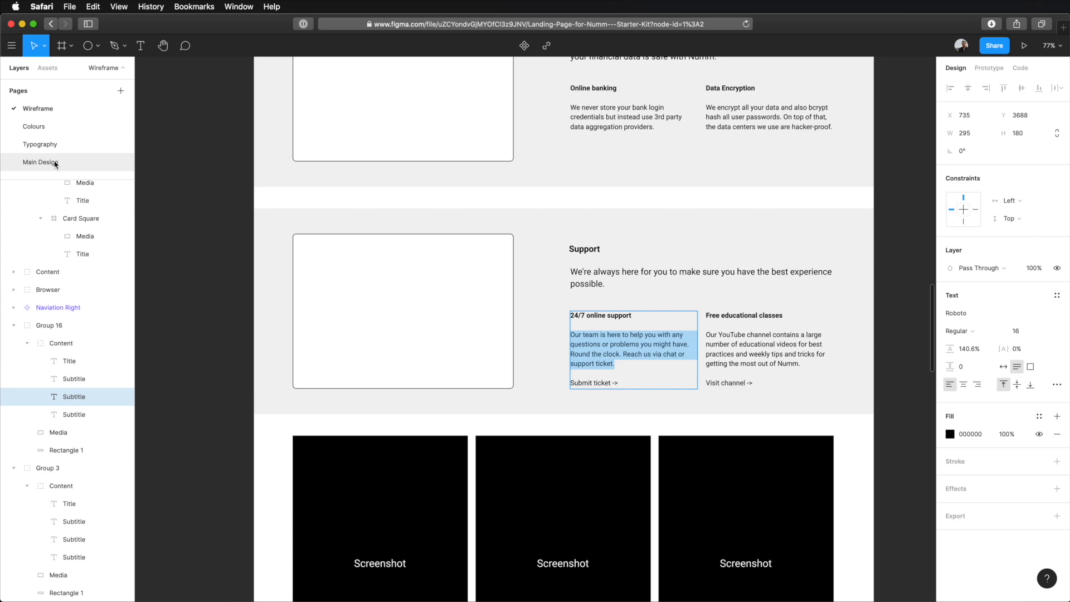
pyautogui.keyDown('shift'); pyautogui.click(620, 383); pyautogui.keyUp('shift')
pyautogui.press('super+c')
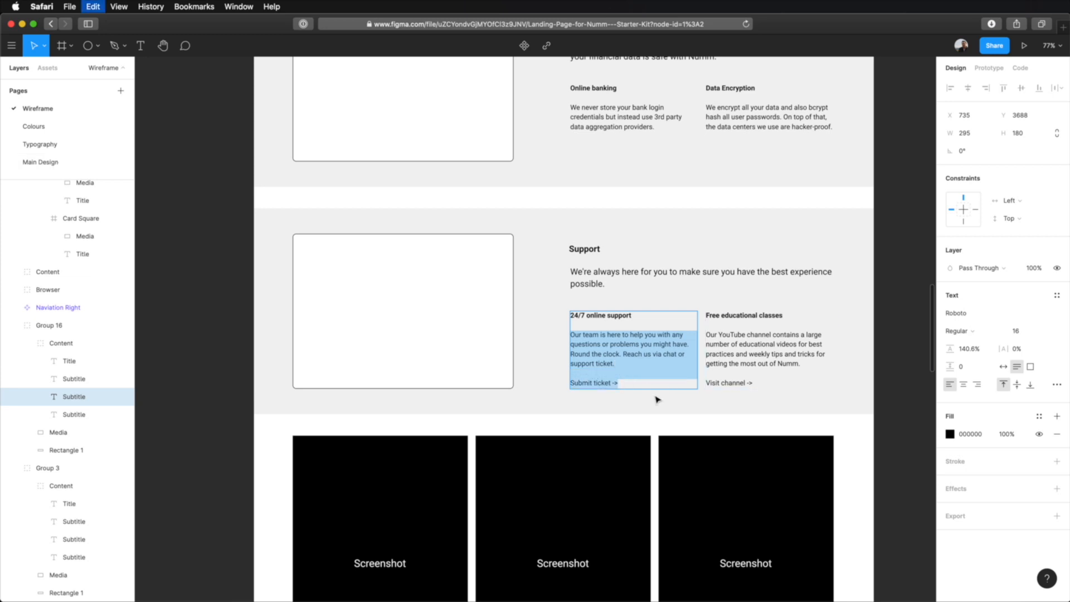
# In the main design's Support section, change the "Online banking" column heading to "24/7 online support"
pyautogui.click(56, 162)
pyautogui.click(320, 431)
pyautogui.doubleClick(320, 431)
pyautogui.press('Return')
pyautogui.write('2')
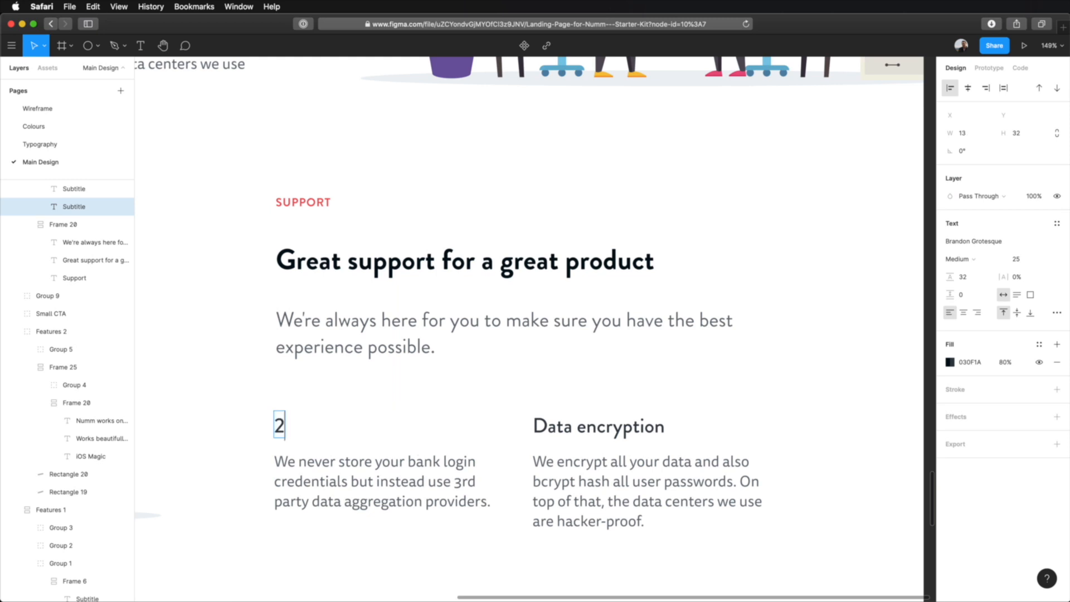
pyautogui.write('4/7 online support')
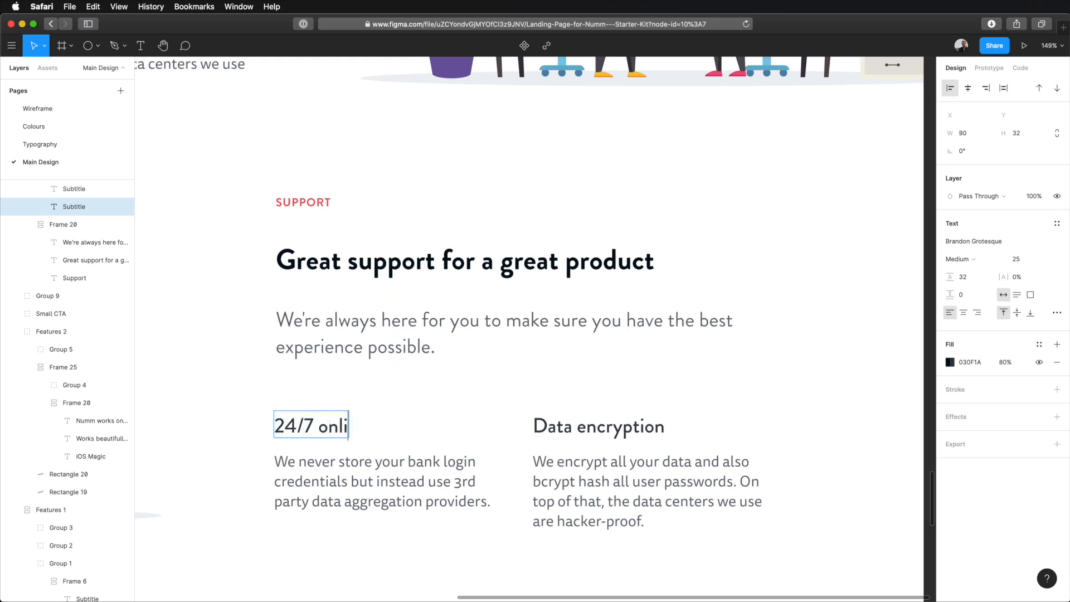
# Replace the paragraph under "24/7 online support" with the copied wireframe text ending in "Submit ticket ->"
pyautogui.doubleClick(399, 467)
pyautogui.click(92, 6)
pyautogui.click(129, 79)
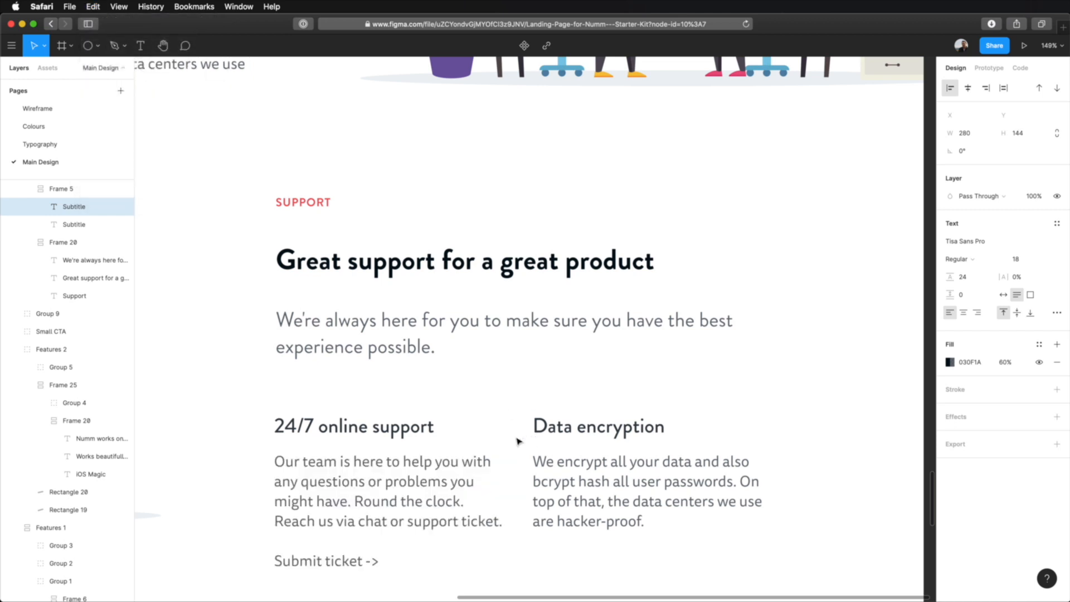
# Replace the Support section's data encryption paragraph with the wireframe's YouTube channel text, including its "Visit channel ->" line
pyautogui.click(558, 428)
pyautogui.doubleClick(569, 428)
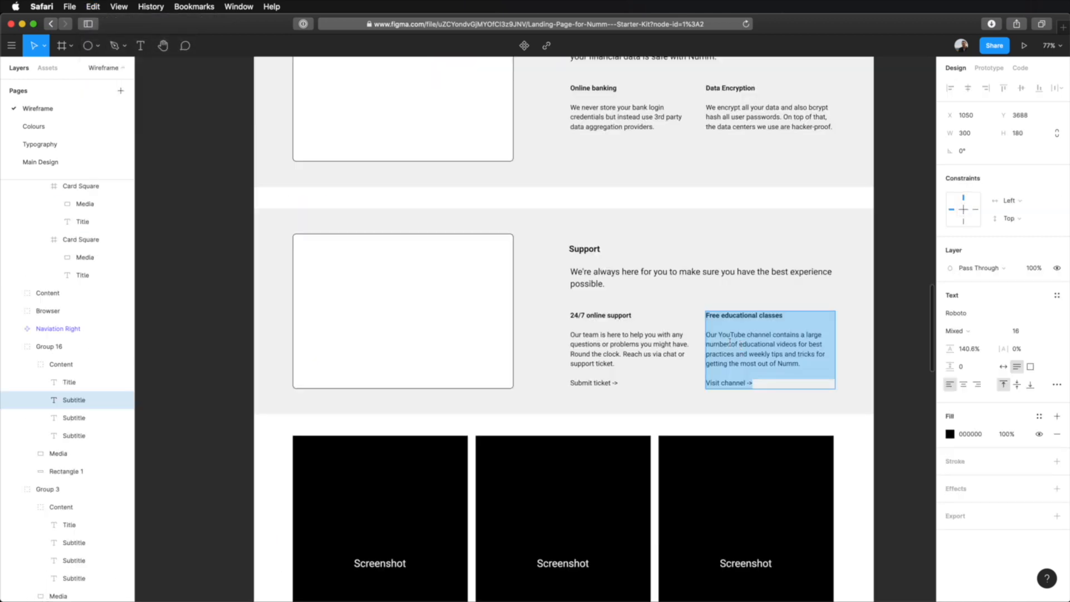
pyautogui.click(752, 356)
pyautogui.moveTo(707, 334); pyautogui.dragTo(754, 383)
pyautogui.press('cmd+c')
pyautogui.press('Escape')
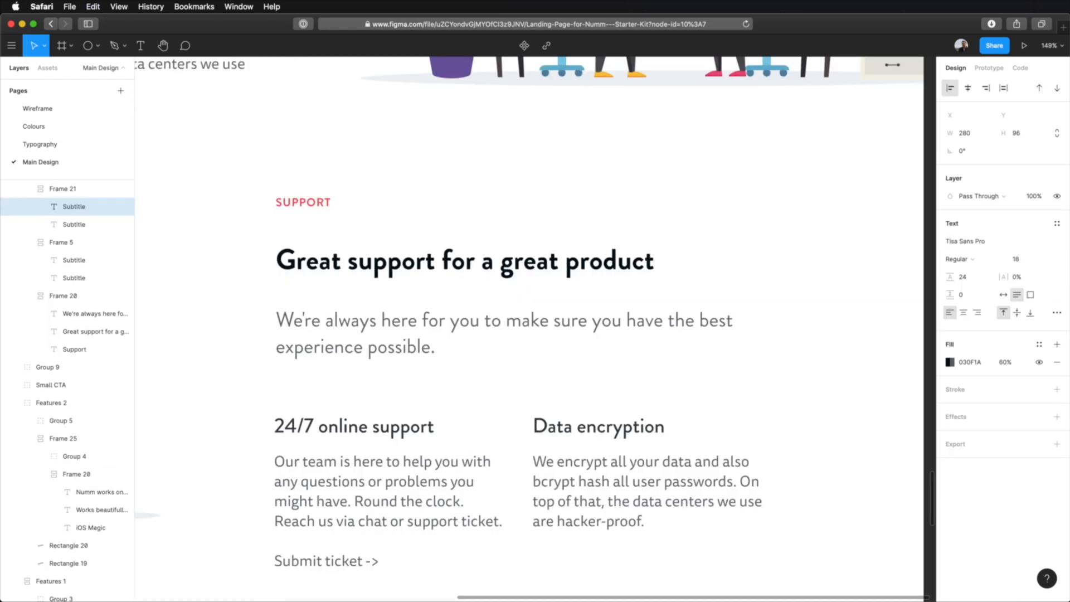
pyautogui.press('cmd+v')
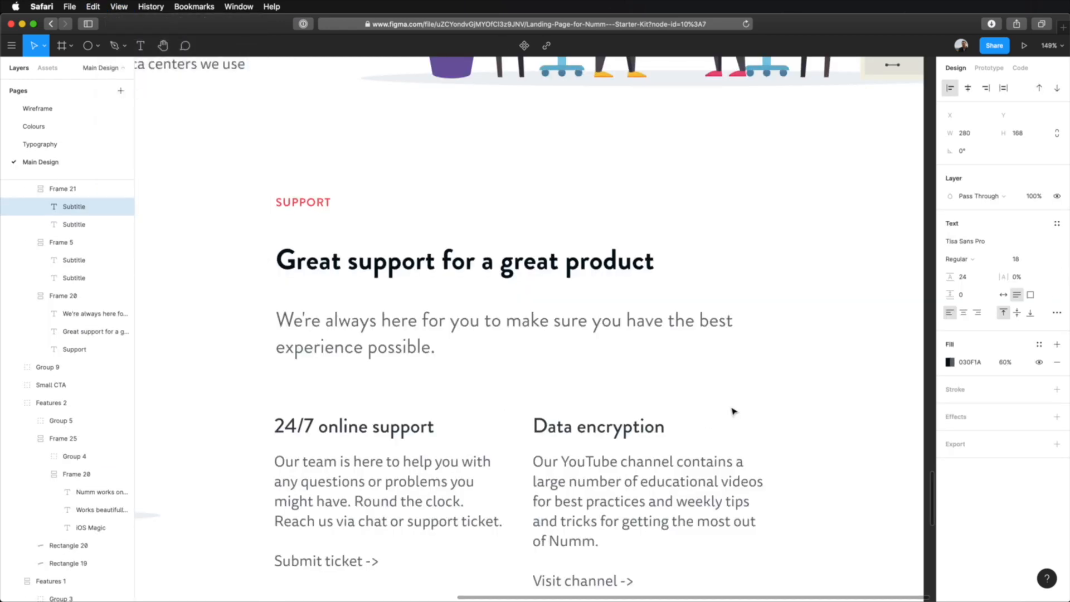
pyautogui.press('Escape')
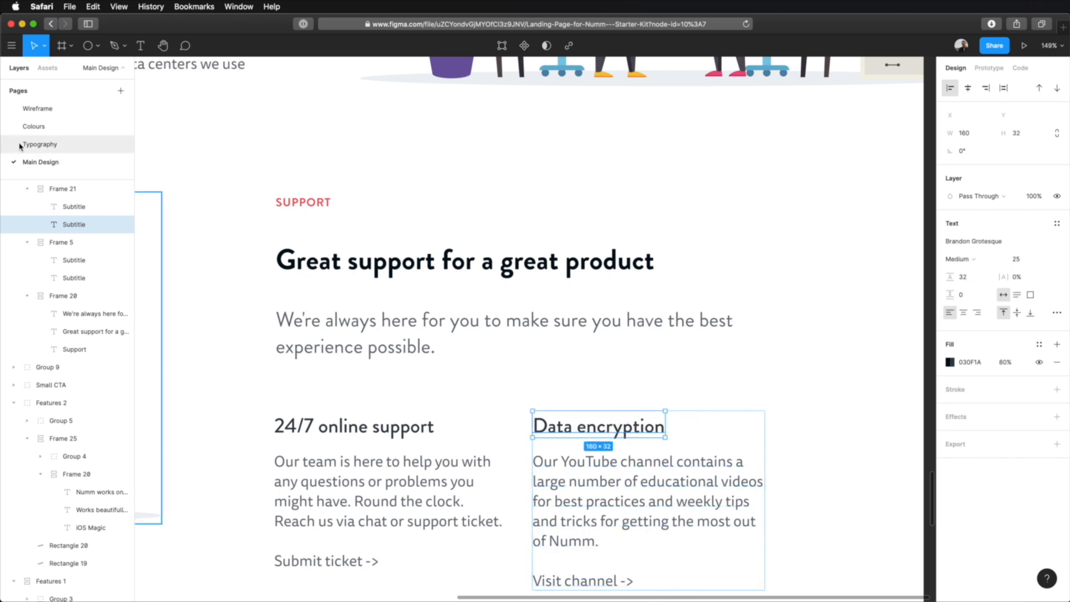
# Change the Support section's "Data encryption" column heading to "Free educational classes", matching the wireframe
pyautogui.click(37, 109)
pyautogui.click(47, 163)
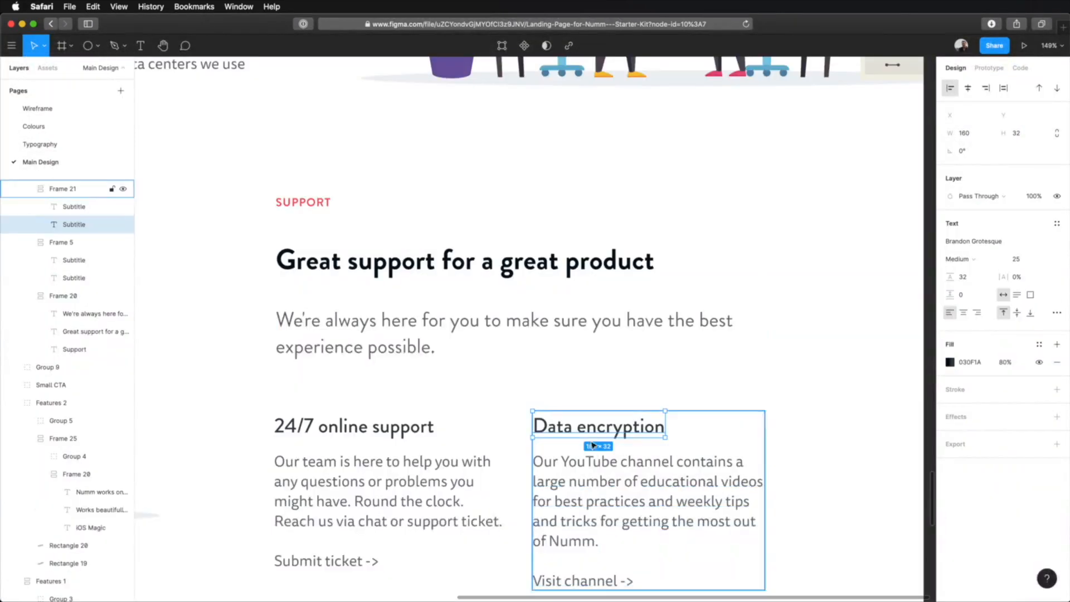
pyautogui.doubleClick(588, 430)
pyautogui.write('Free')
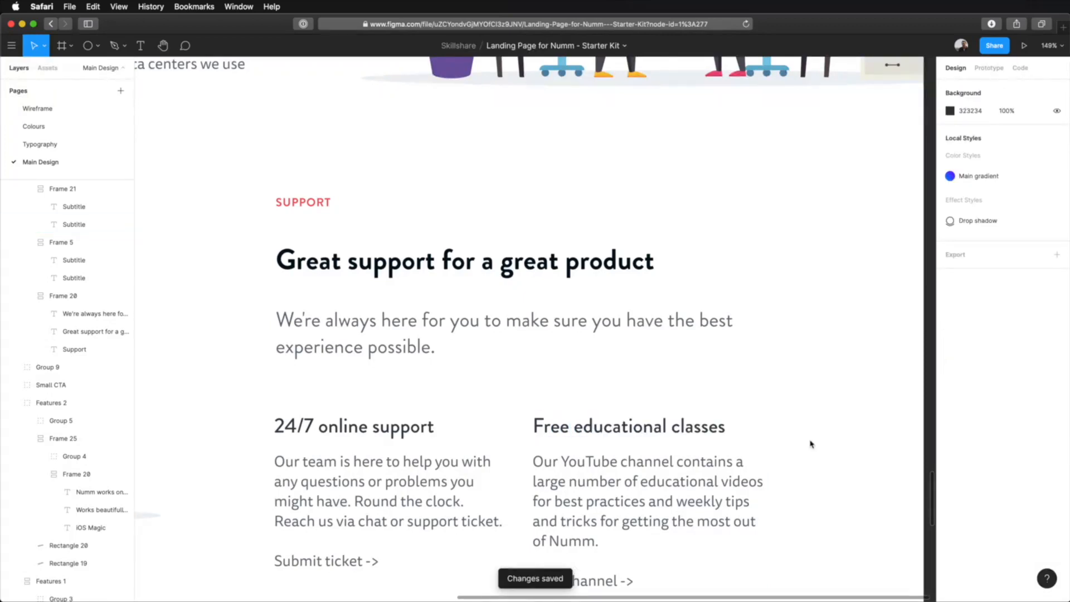
# Copy the red "SUPPORT" label and paste it into the 24/7 online support column, below the "Submit ticket ->" line
pyautogui.scroll(-5, 811, 445)
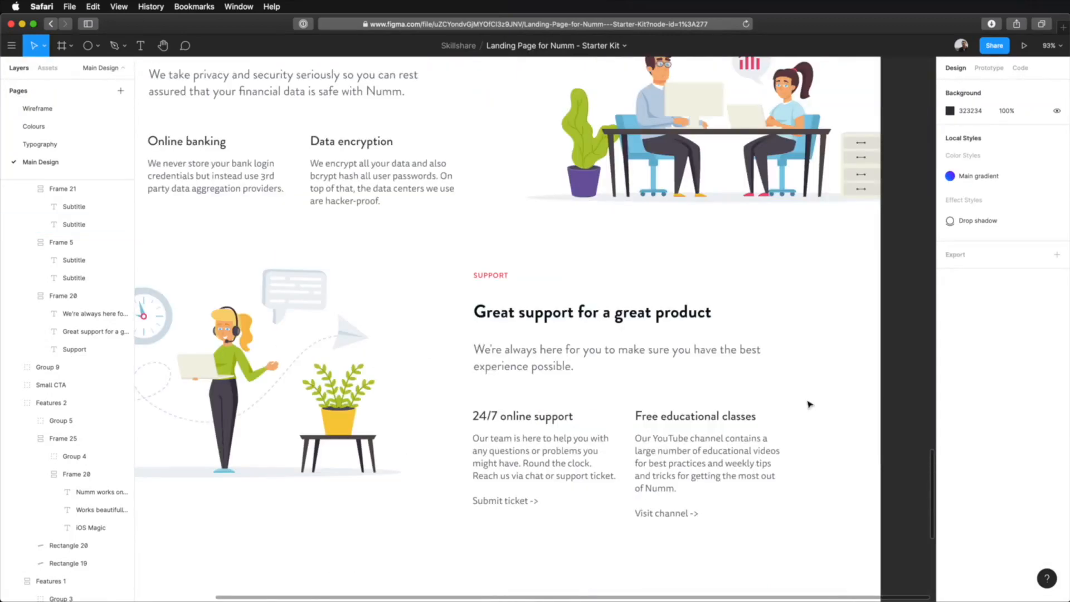
pyautogui.scroll(-2, 841, 361)
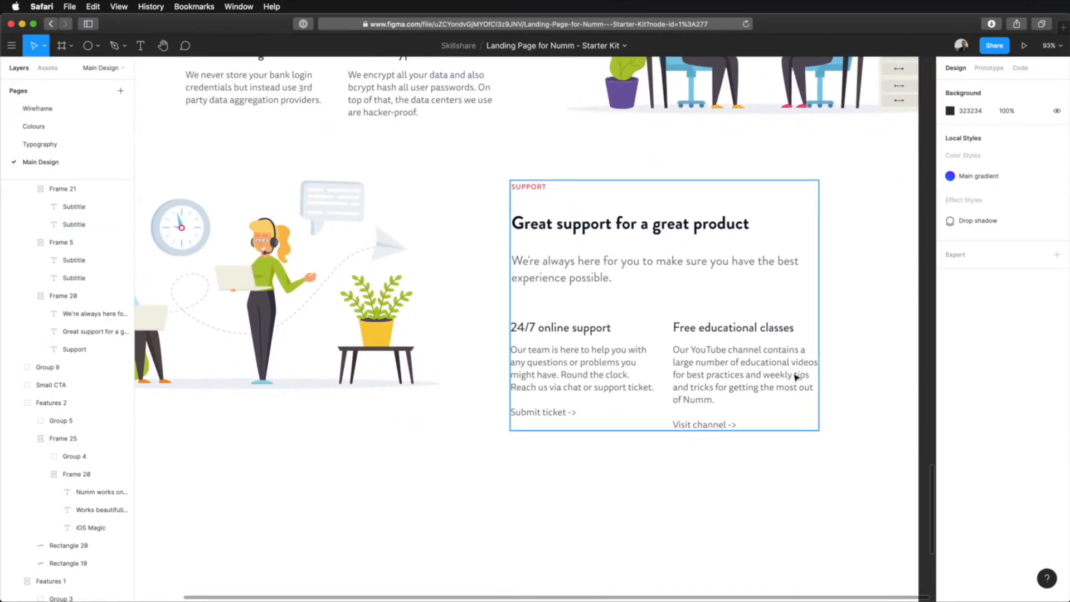
pyautogui.scroll(-2, 791, 373)
pyautogui.scroll(1, 775, 373)
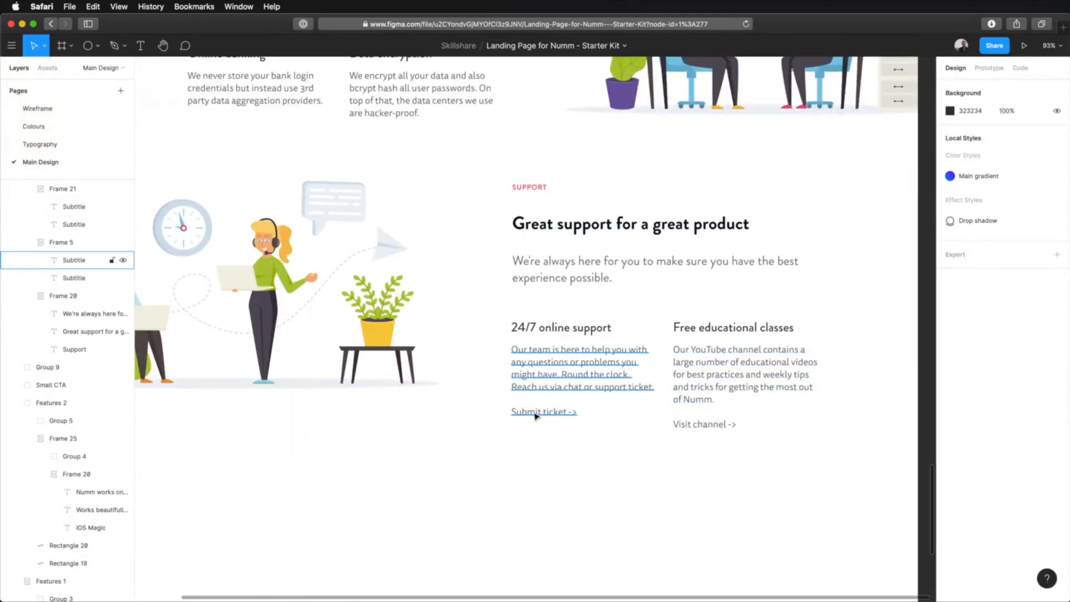
pyautogui.hscroll(-3, 541, 421)
pyautogui.scroll(1, 540, 421)
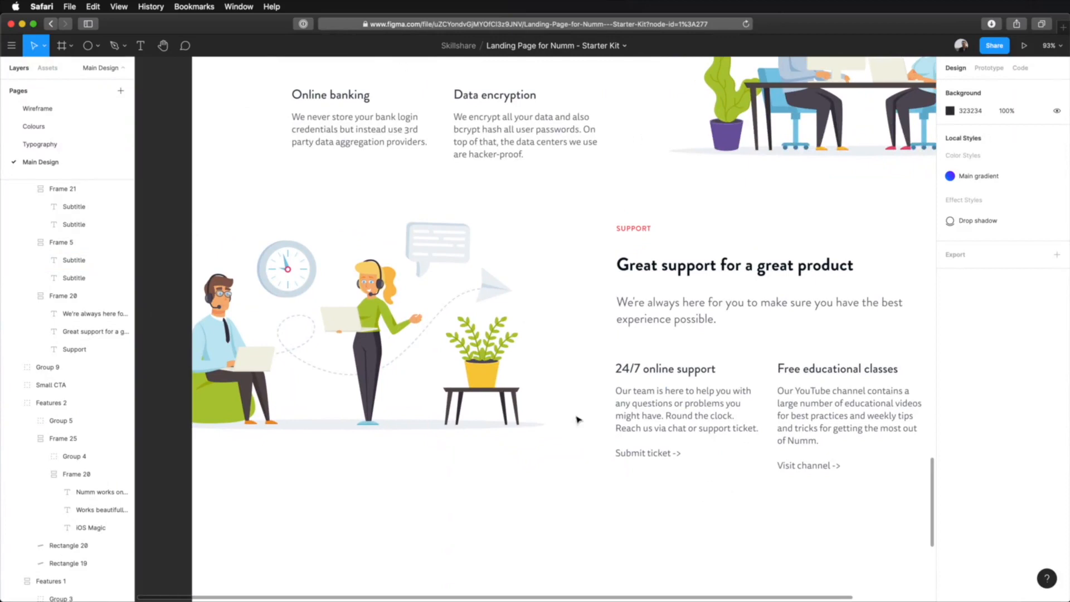
pyautogui.click(637, 233)
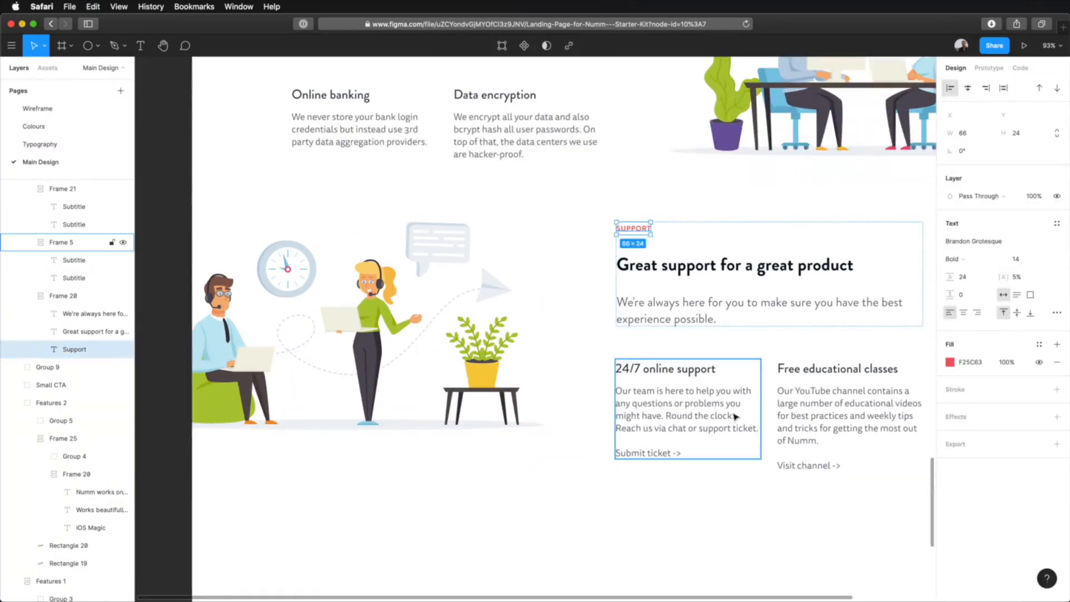
pyautogui.scroll(-3, 736, 418)
pyautogui.hscroll(2, 736, 418)
pyautogui.click(661, 444)
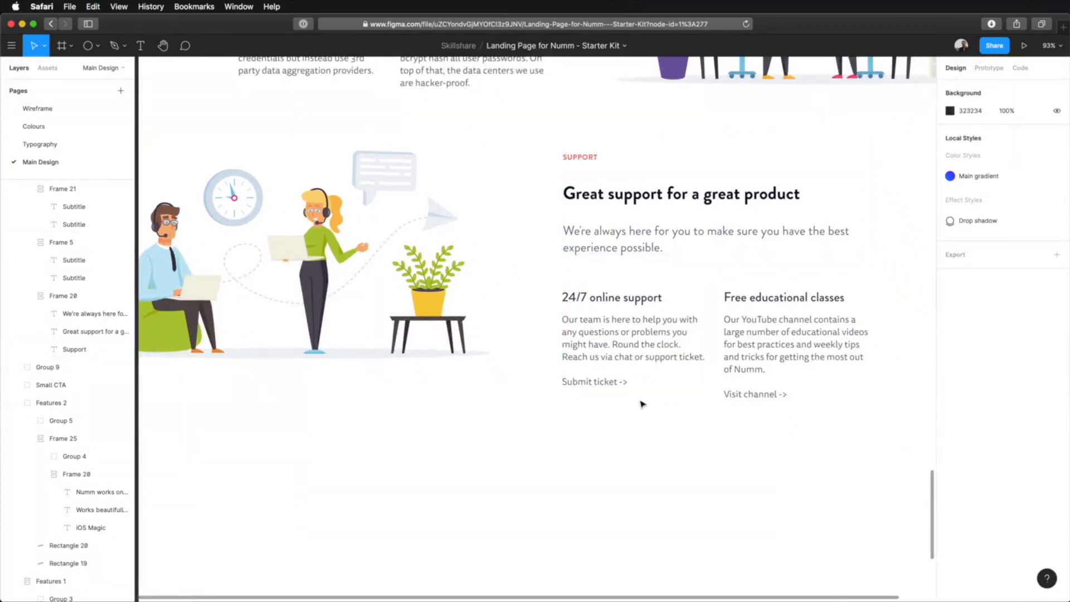
pyautogui.click(627, 358)
pyautogui.press('super+v')
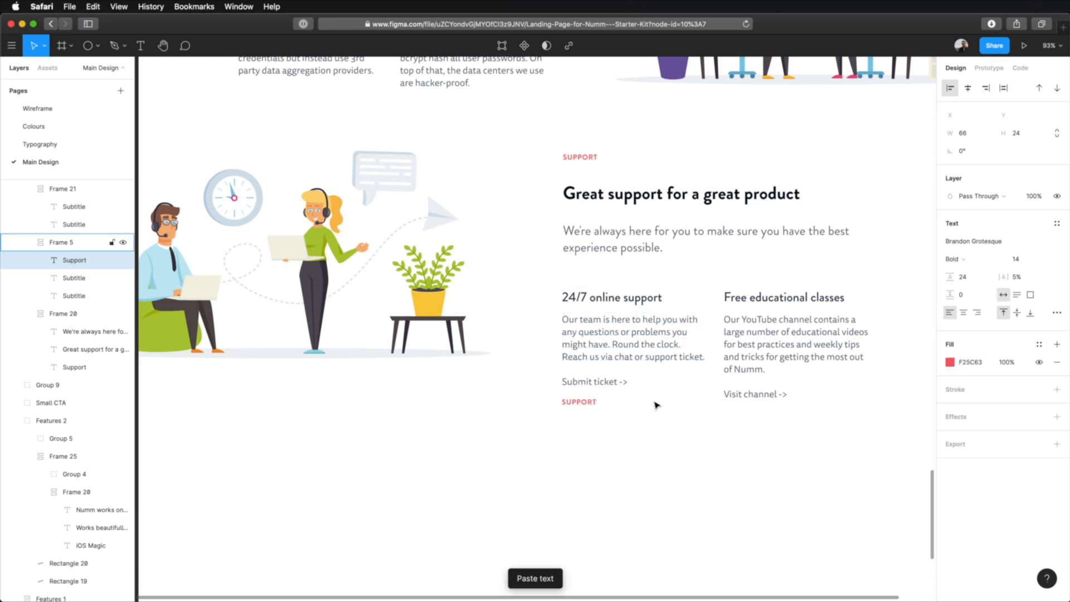
# Set the fill of the pasted "SUPPORT" label to the blue 0085FF
pyautogui.scroll(10, 674, 284)
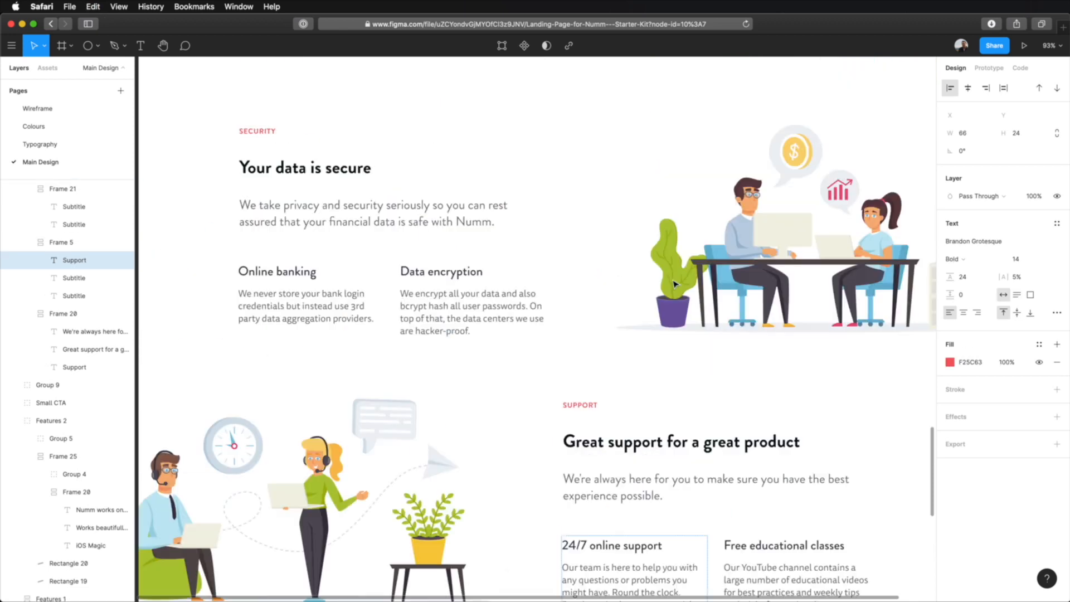
pyautogui.scroll(20, 675, 284)
pyautogui.scroll(13, 641, 333)
pyautogui.scroll(-20, 641, 333)
pyautogui.click(970, 364)
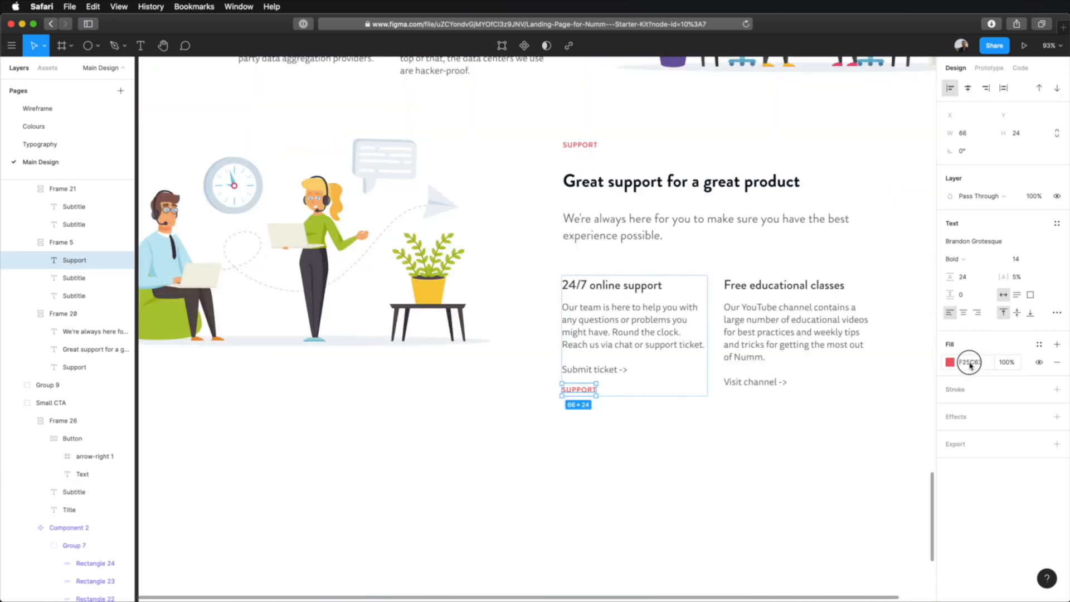
pyautogui.click(702, 447)
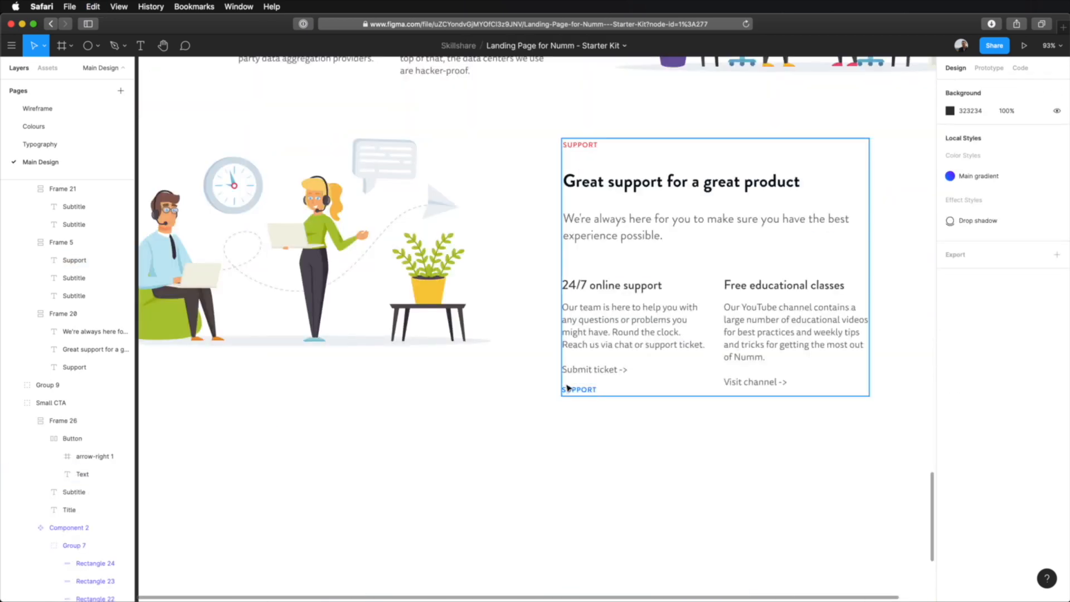
# Copy the arrow-right icon from the "Download for Free" button and paste it below the blue "SUPPORT" label in the 24/7 column
pyautogui.scroll(15, 590, 406)
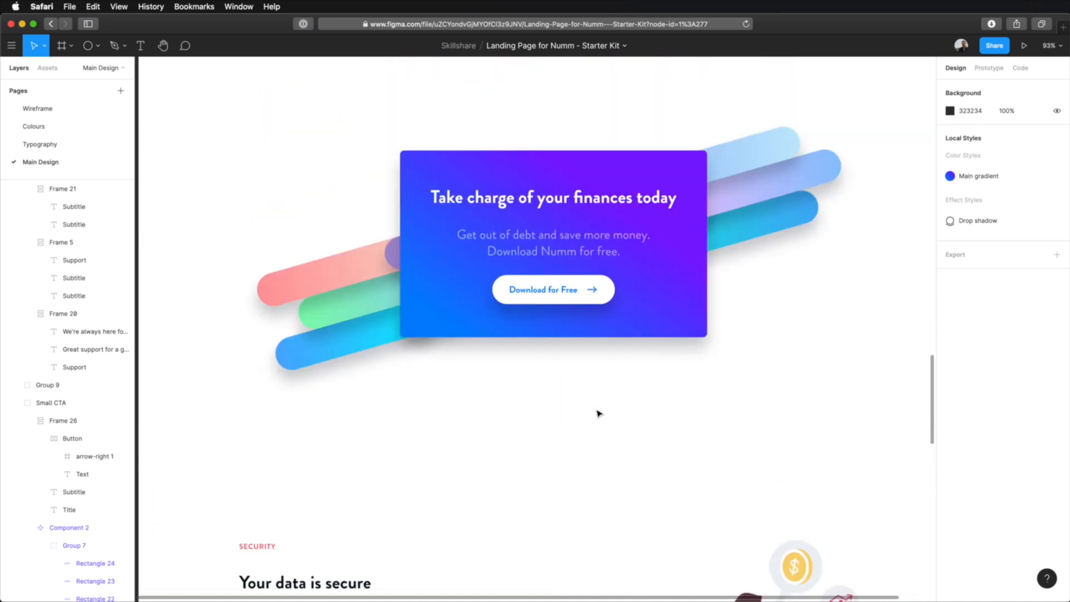
pyautogui.click(594, 291)
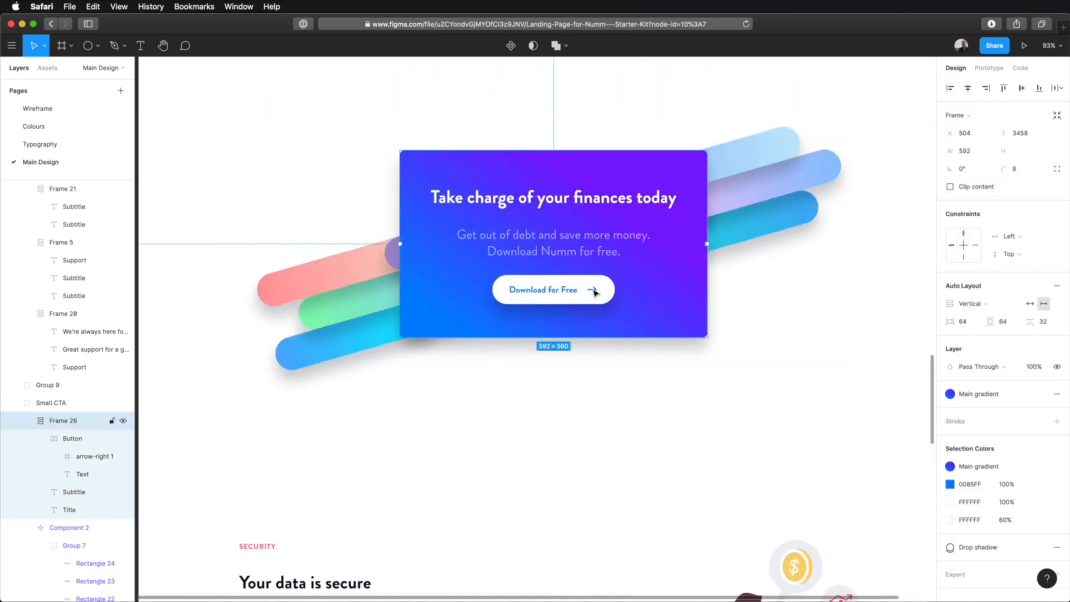
pyautogui.doubleClick(594, 291)
pyautogui.scroll(-15, 623, 392)
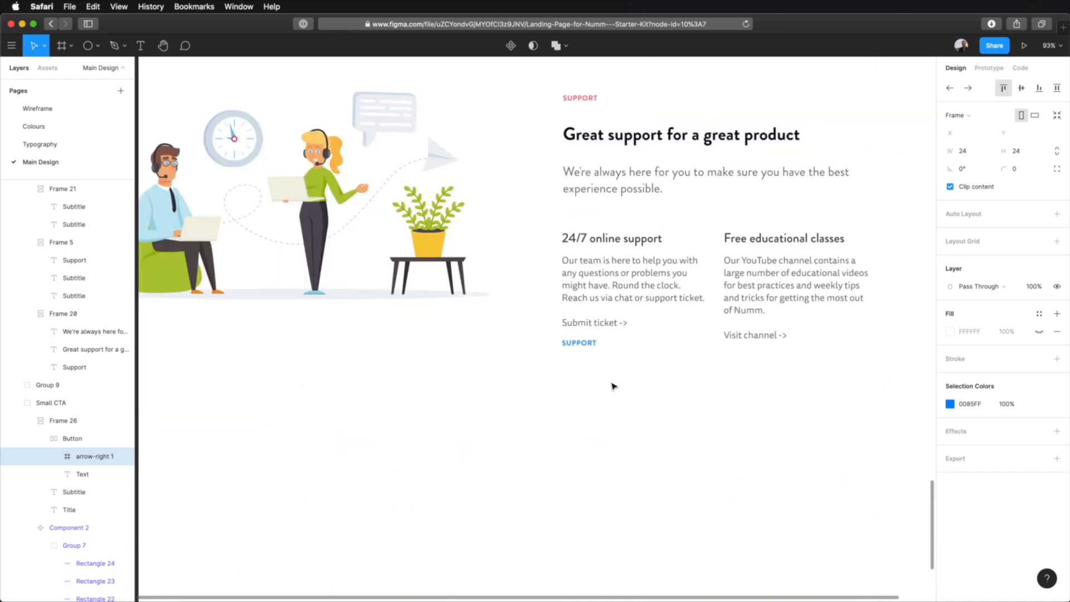
pyautogui.click(590, 345)
pyautogui.press('super+v')
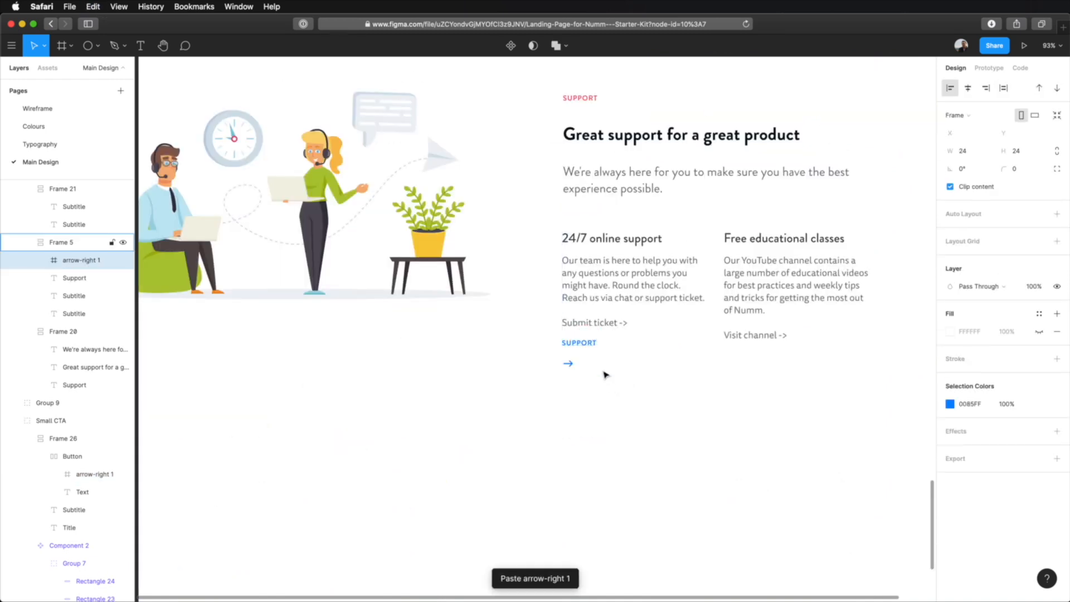
# Combine the blue "SUPPORT" label and arrow icon into one auto layout frame with horizontal direction
pyautogui.keyDown('shift'); pyautogui.click(583, 342); pyautogui.keyUp('shift')
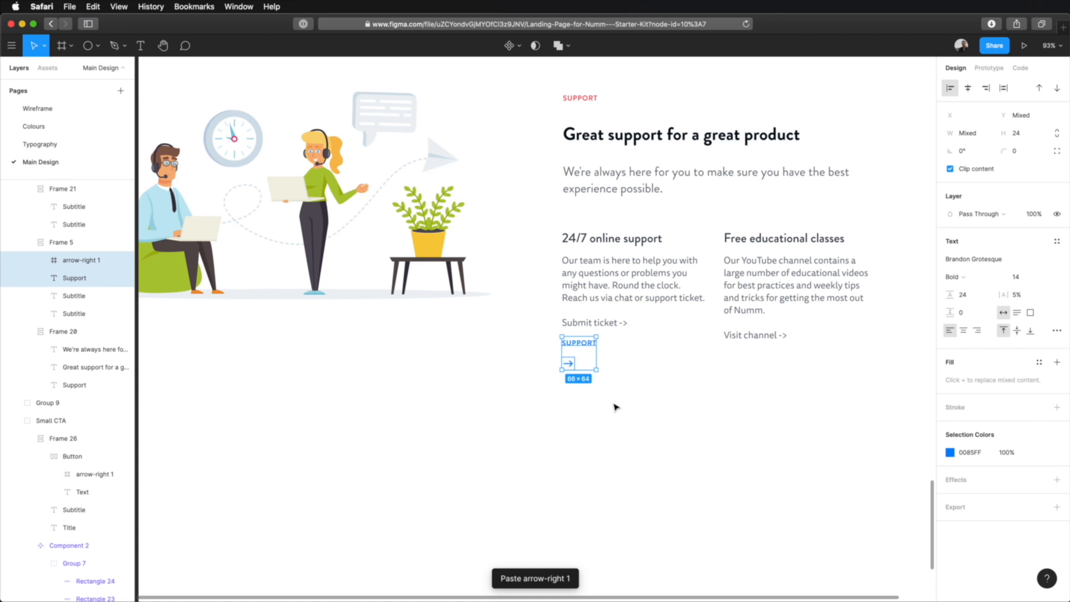
pyautogui.hotkey('shift', 'a')
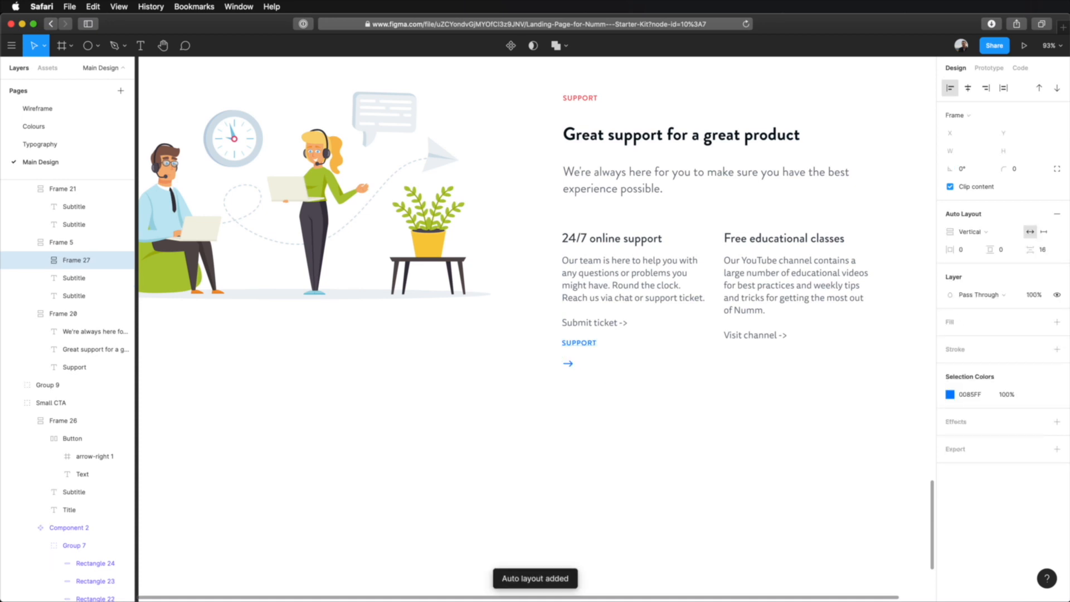
pyautogui.click(976, 235)
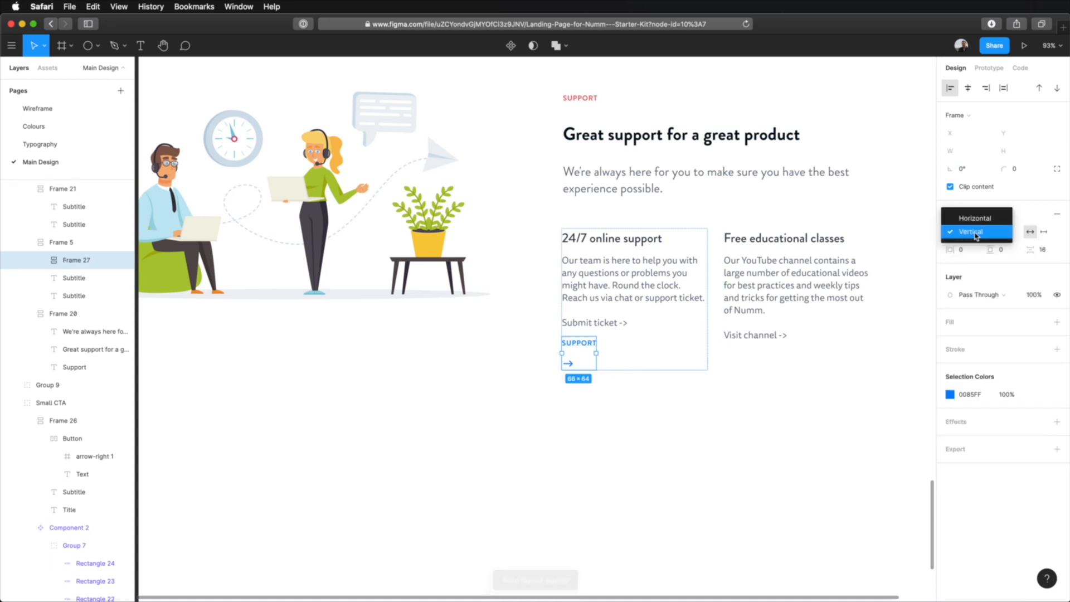
pyautogui.click(977, 220)
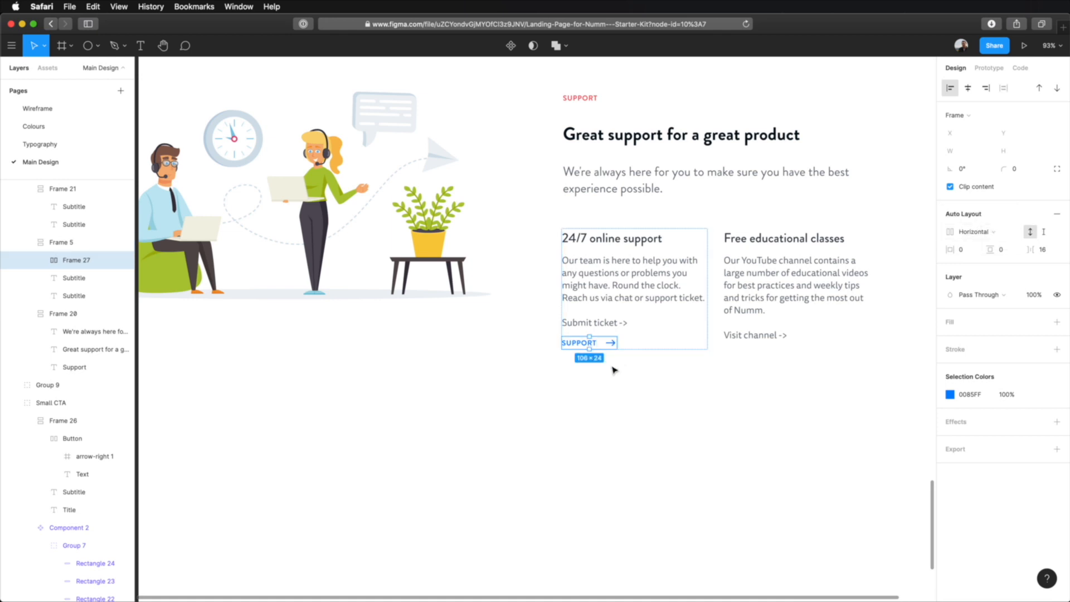
# Center the arrow icon and "SUPPORT" label vertically within their auto layout frame
pyautogui.click(611, 343)
pyautogui.click(1022, 88)
pyautogui.click(580, 343)
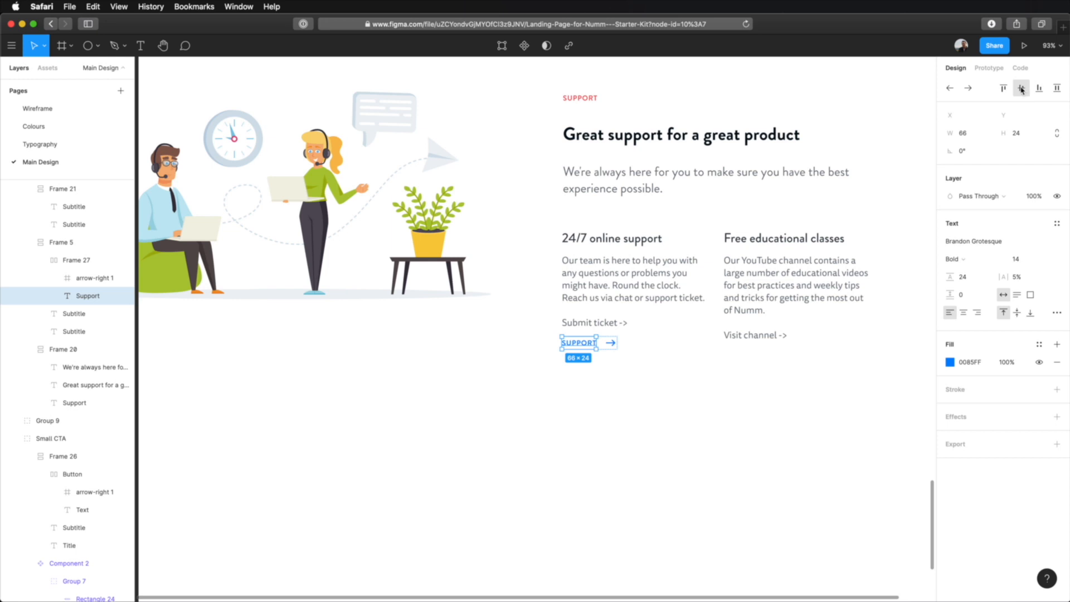
pyautogui.click(618, 372)
# Set the spacing between the "SUPPORT" label and its arrow to 8
pyautogui.tripleClick(610, 344)
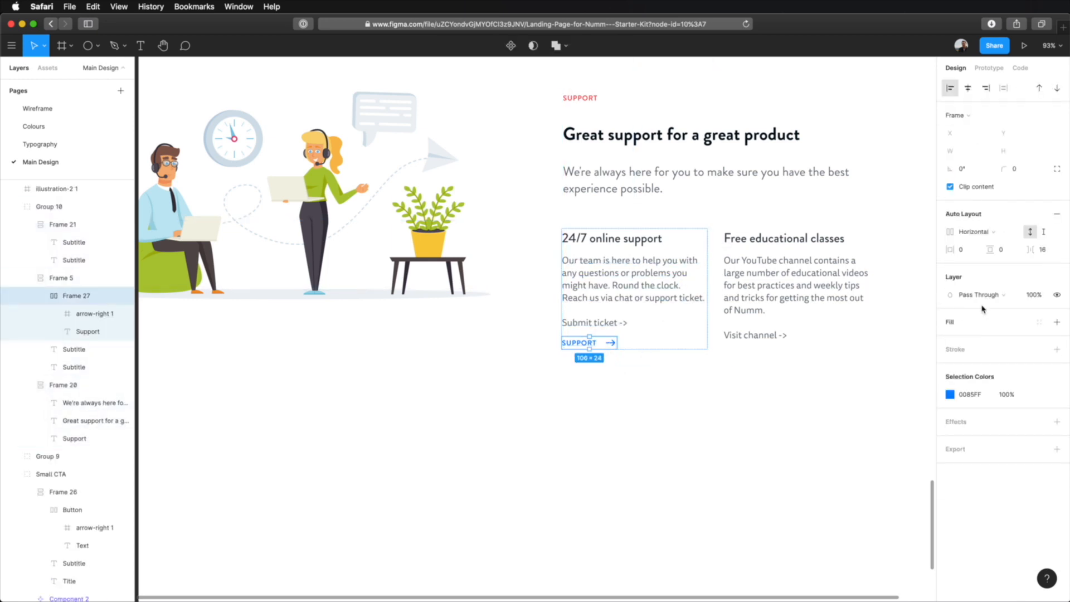
pyautogui.click(1049, 252)
pyautogui.write('8')
pyautogui.press('Return')
pyautogui.click(635, 405)
# Delete the "Submit ticket ->" line and the blank line above it from the 24/7 online support paragraph
pyautogui.click(609, 335)
pyautogui.click(612, 323)
pyautogui.doubleClick(618, 323)
pyautogui.click(614, 323)
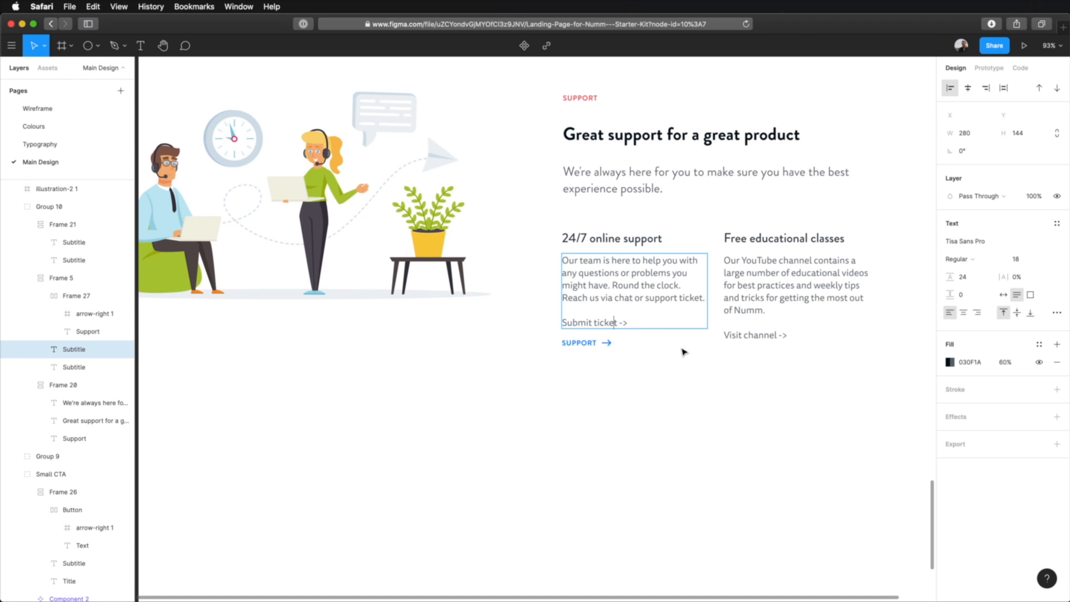
pyautogui.hotkey('shift', 'Home')
pyautogui.press('BackSpace')
pyautogui.press('BackSpace')
pyautogui.press('Escape')
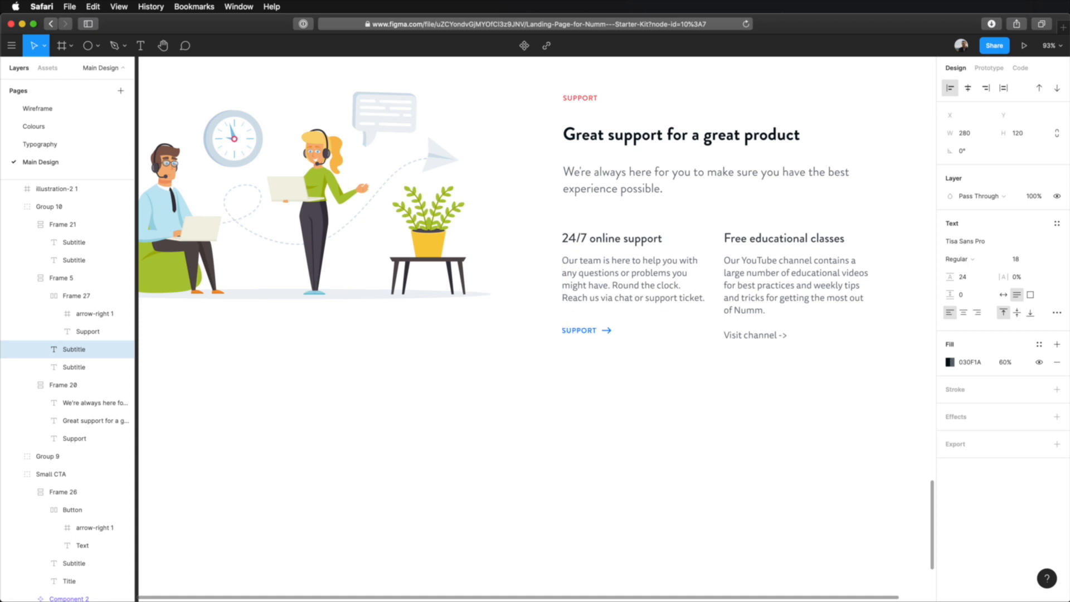
# Change the blue "SUPPORT" link text in the 24/7 online support column to "submit ticket"
pyautogui.click(589, 318)
pyautogui.press('Return')
pyautogui.write('submit ticket')
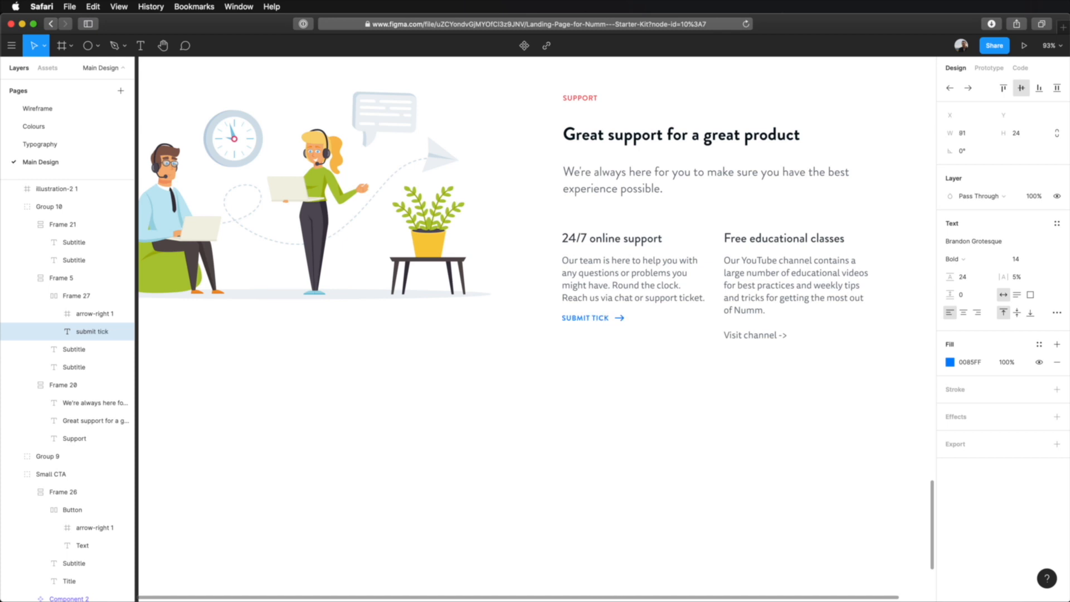
pyautogui.click(616, 378)
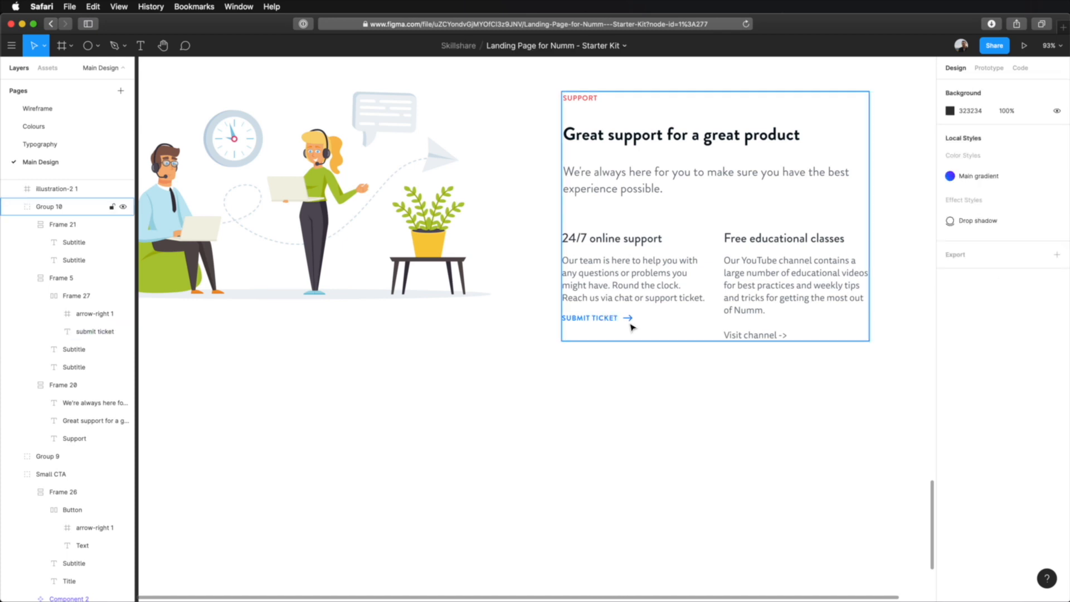
# Resize the arrow icon in the "Submit ticket" link to 16 × 16 with its proportions constrained
pyautogui.scroll(2, 630, 365)
pyautogui.doubleClick(634, 355)
pyautogui.doubleClick(633, 357)
pyautogui.doubleClick(633, 363)
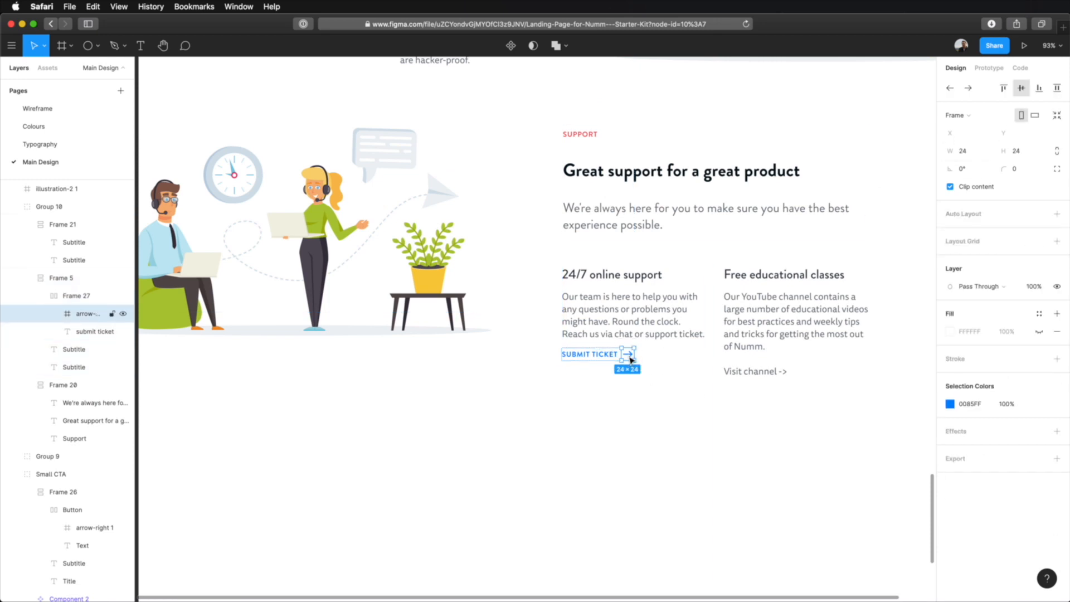
pyautogui.click(1032, 156)
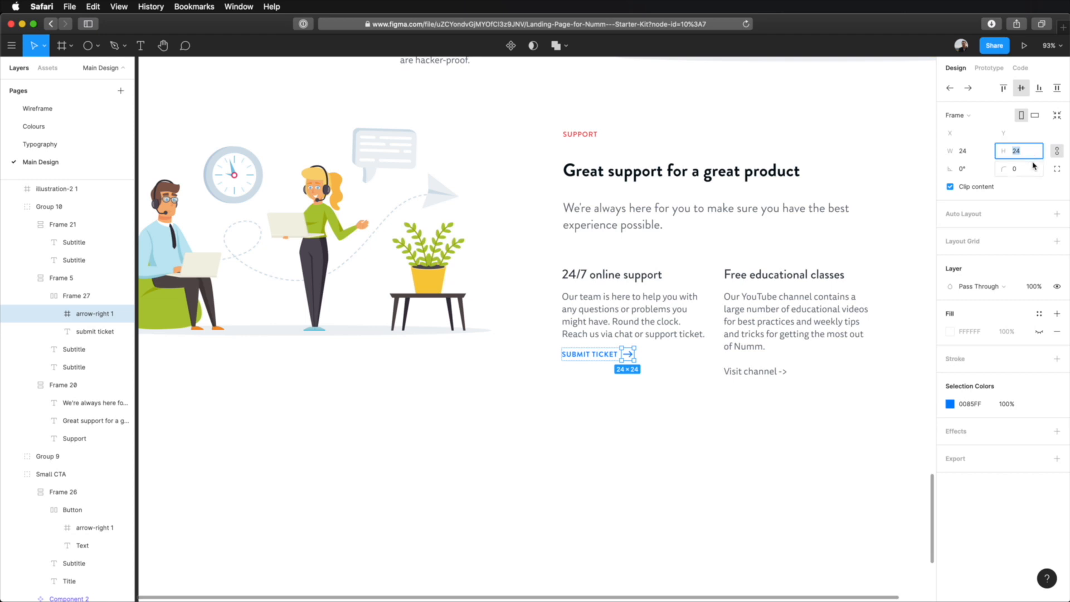
pyautogui.write('16')
pyautogui.press('Return')
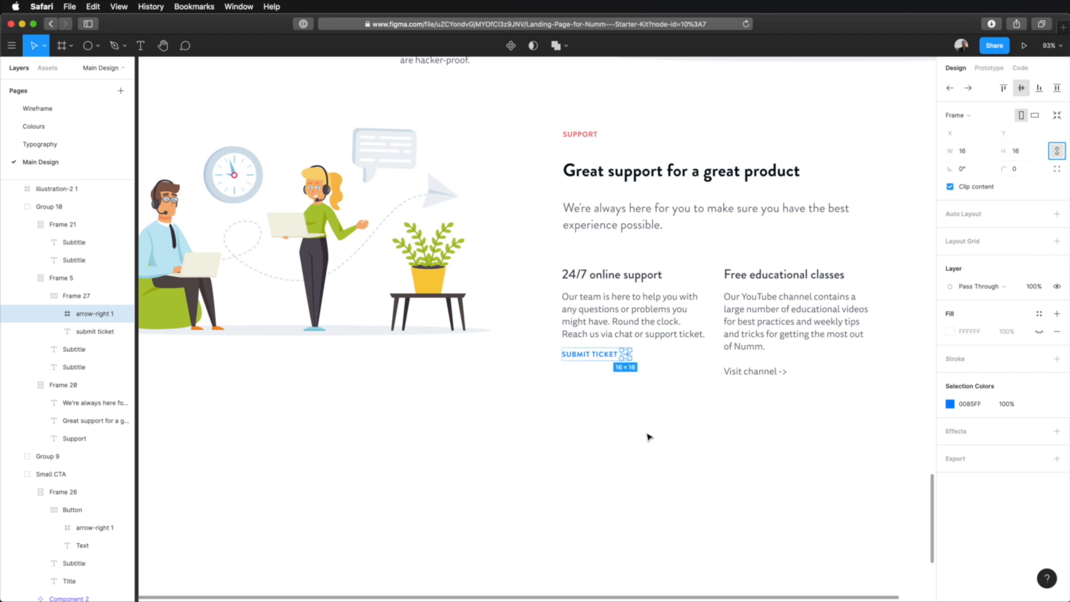
pyautogui.click(649, 437)
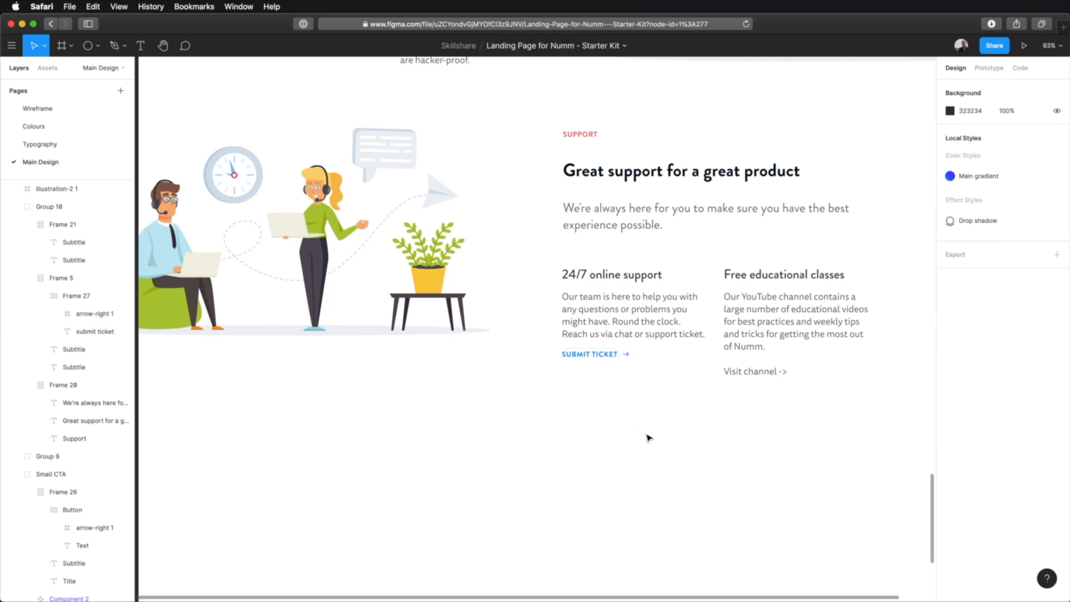
# Copy the "Submit ticket" link frame and paste it below the paragraph in the Free educational classes column
pyautogui.keyDown('super'); pyautogui.click(600, 358); pyautogui.keyUp('super')
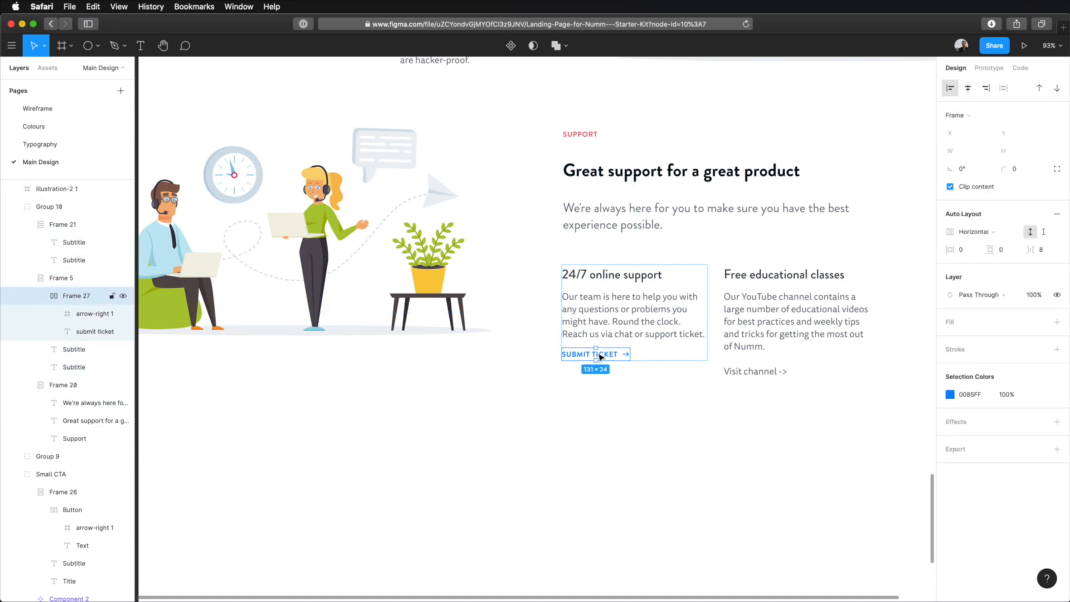
pyautogui.click(752, 376)
pyautogui.click(755, 373)
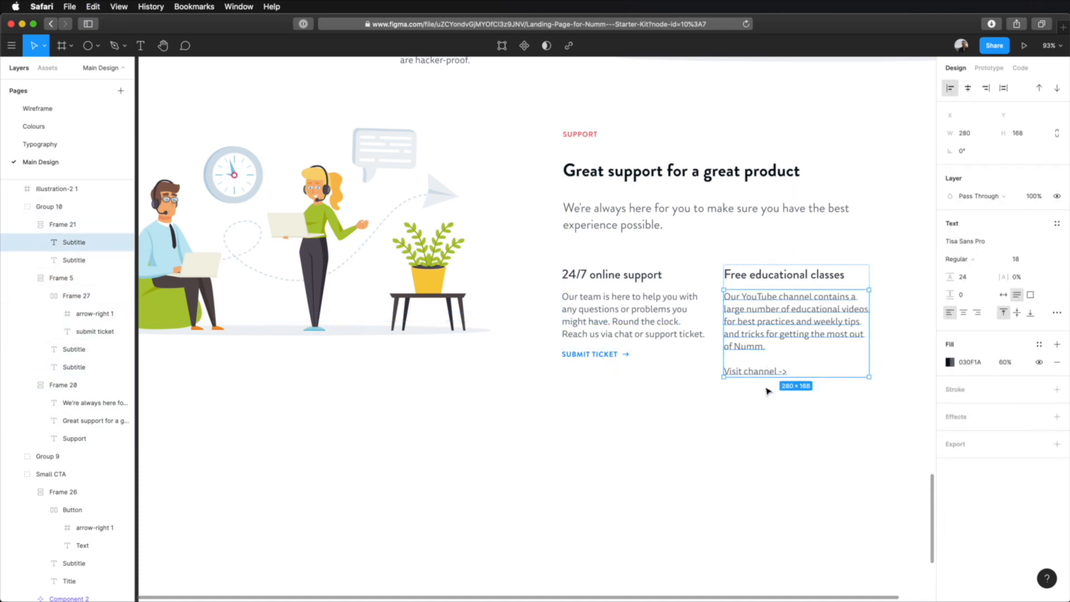
pyautogui.press('super+v')
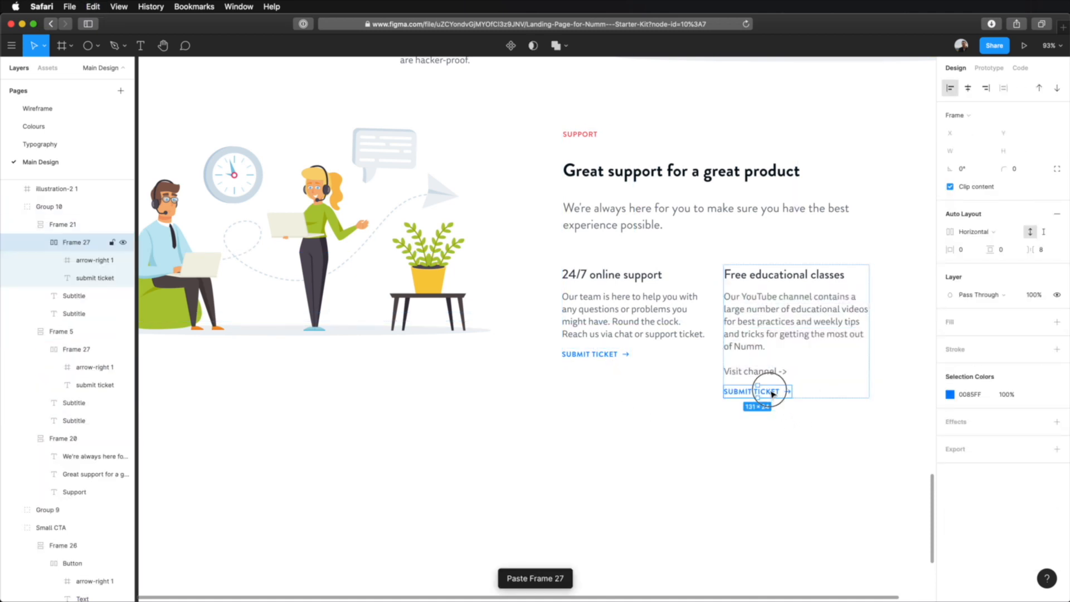
# Change the pasted link's text in the Free educational classes column to "Visit channel"
pyautogui.keyDown('super'); pyautogui.click(772, 395); pyautogui.keyUp('super')
pyautogui.doubleClick(770, 394)
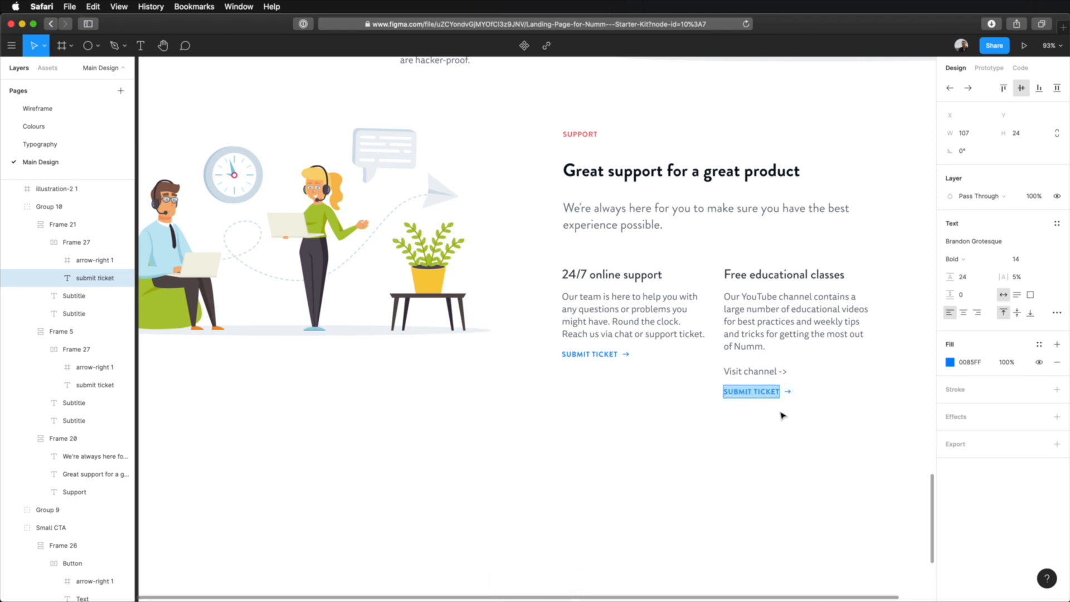
pyautogui.write('Visit channe;')
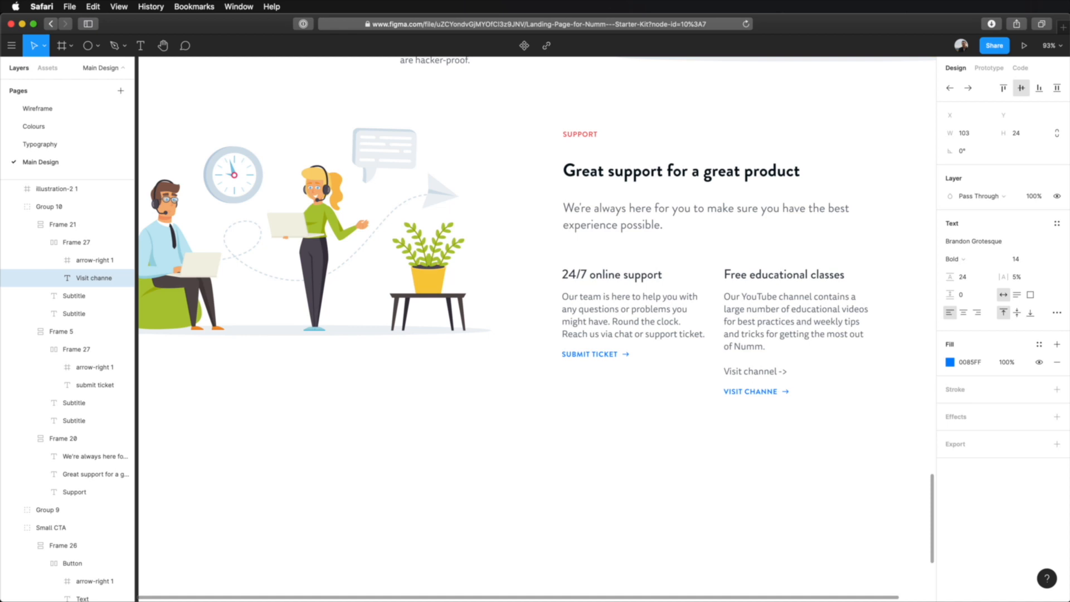
pyautogui.write('l')
# Delete the plain "Visit channel ->" line and the blank line above it from the Free educational classes paragraph
pyautogui.click(776, 372)
pyautogui.moveTo(826, 377); pyautogui.dragTo(724, 371)
pyautogui.press('BackSpace')
pyautogui.press('BackSpace')
pyautogui.press('BackSpace')
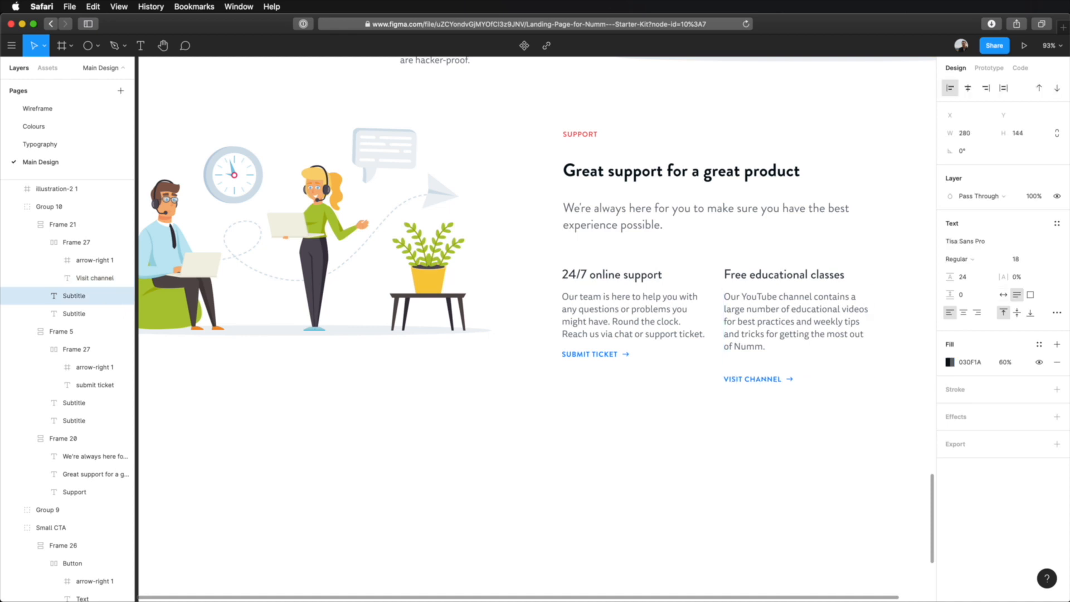
pyautogui.click(823, 421)
# Group the Security and Support sections together with their illustrations
pyautogui.scroll(-3, 803, 433)
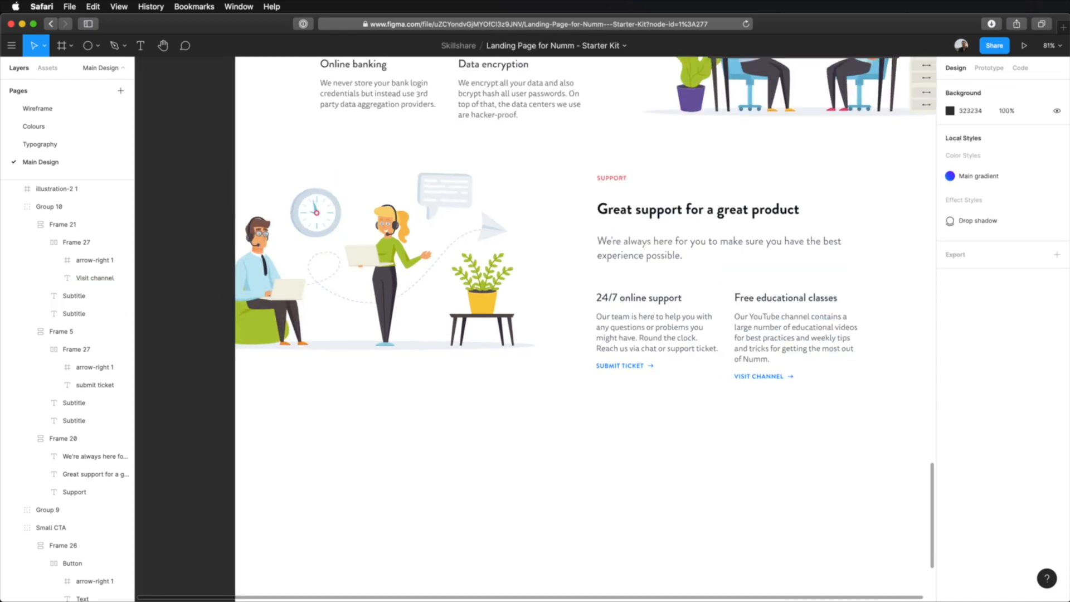
pyautogui.scroll(3, 796, 439)
pyautogui.moveTo(895, 550); pyautogui.dragTo(313, 59)
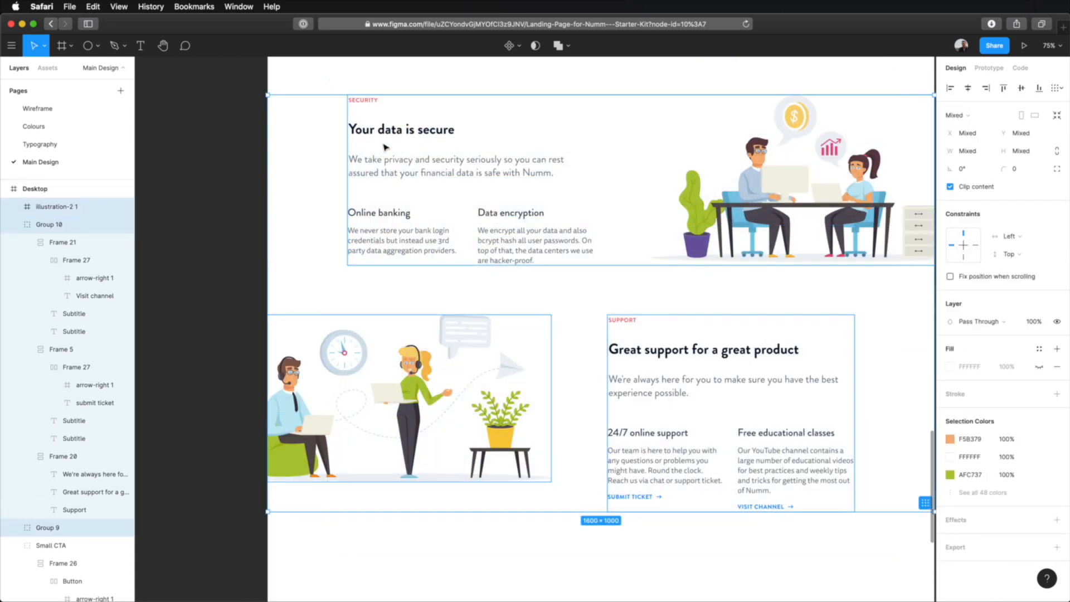
pyautogui.press('super+g')
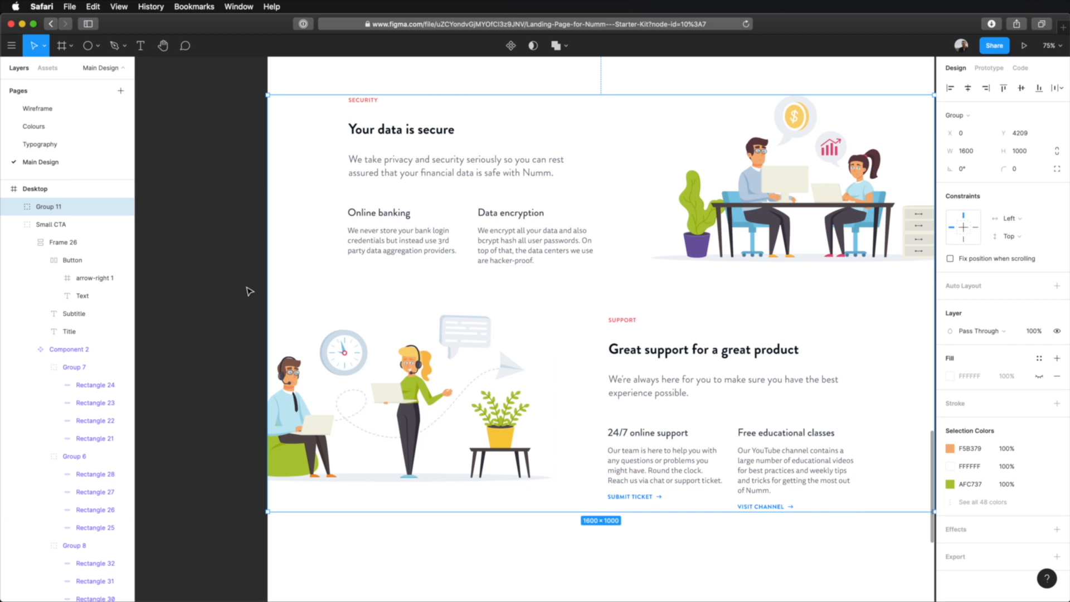
# Collapse the expanded layer groups and rename the new Security and Support group "Features 3"
pyautogui.click(14, 225)
pyautogui.click(14, 242)
pyautogui.click(14, 261)
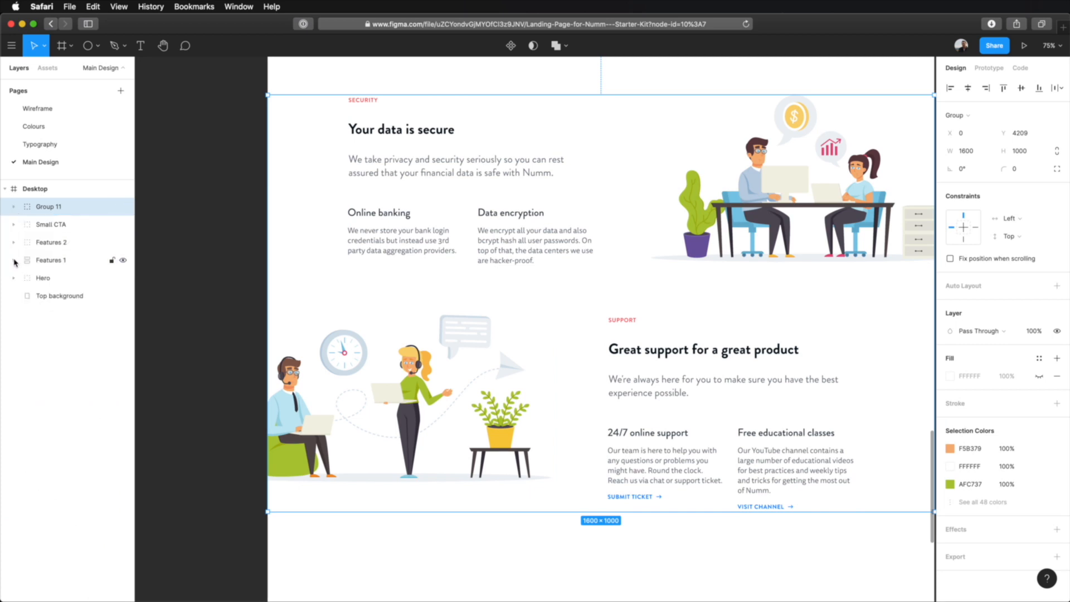
pyautogui.doubleClick(48, 207)
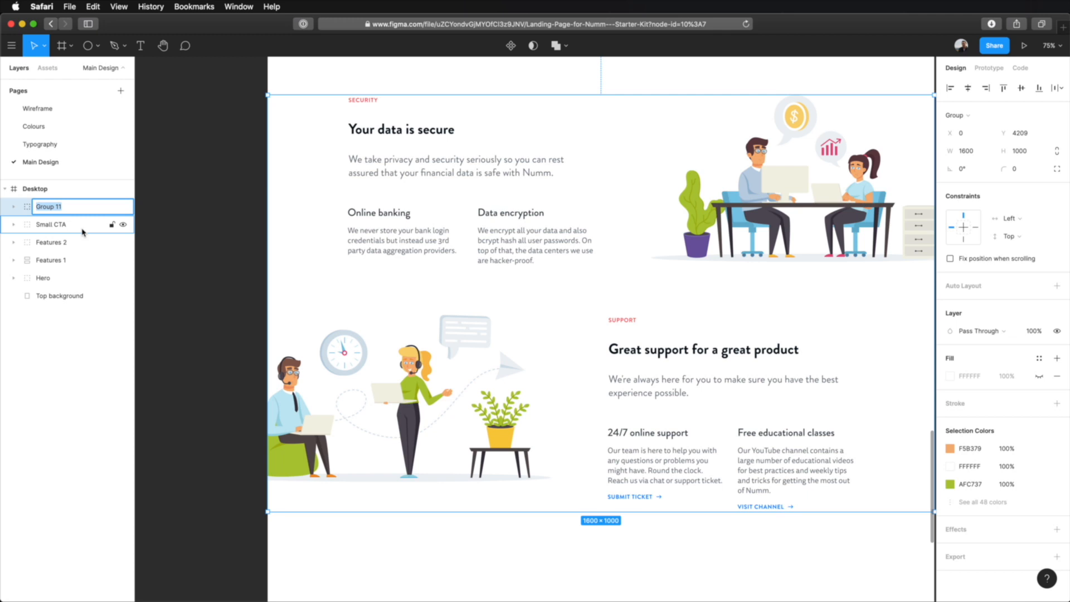
pyautogui.write('Features 3')
pyautogui.press('Return')
pyautogui.click(824, 562)
pyautogui.hscroll(3, 708, 474)
pyautogui.scroll(1, 708, 474)
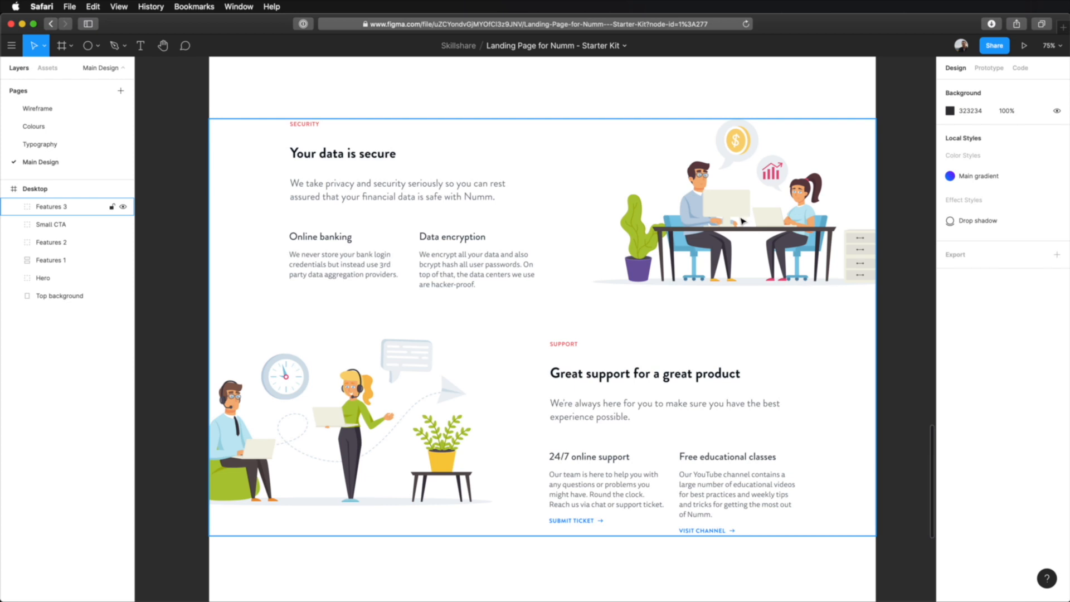
pyautogui.click(899, 233)
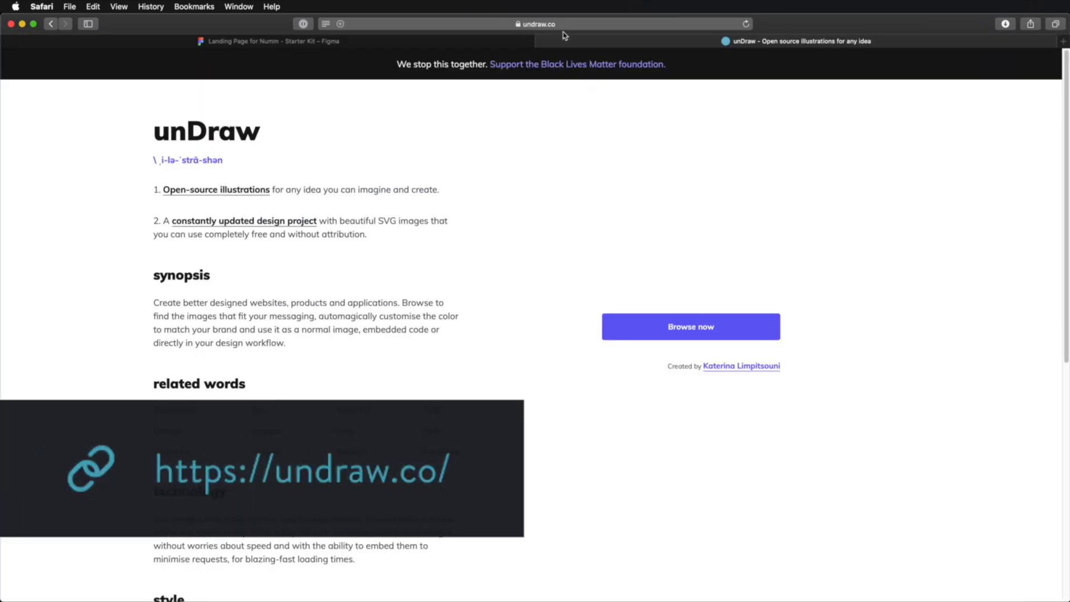
# Browse the unDraw illustration catalogue, check its keyword search page and return to the catalogue
pyautogui.click(695, 327)
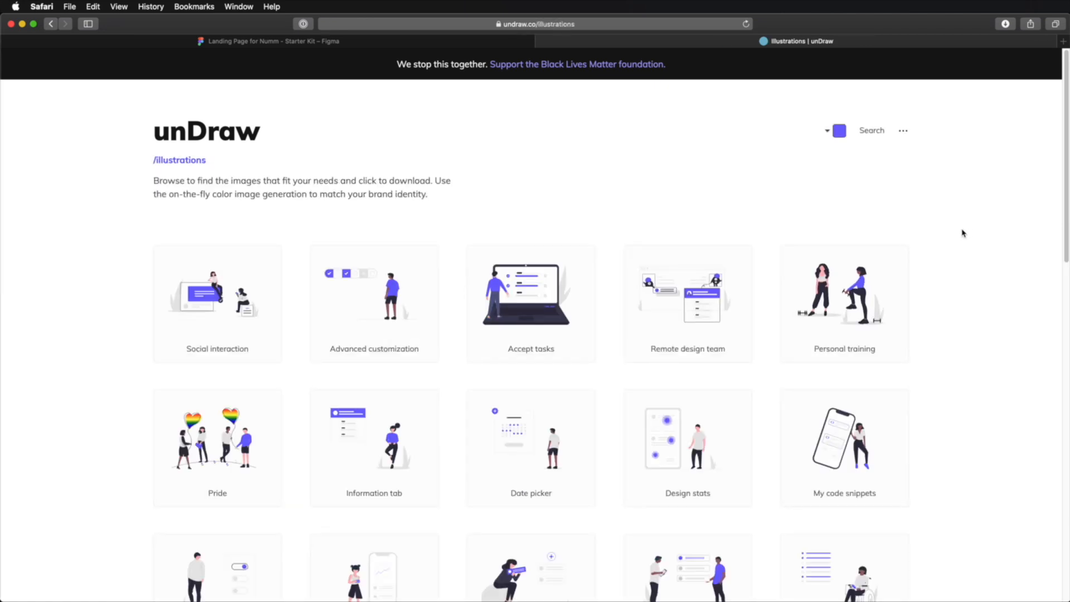
pyautogui.scroll(-10, 963, 233)
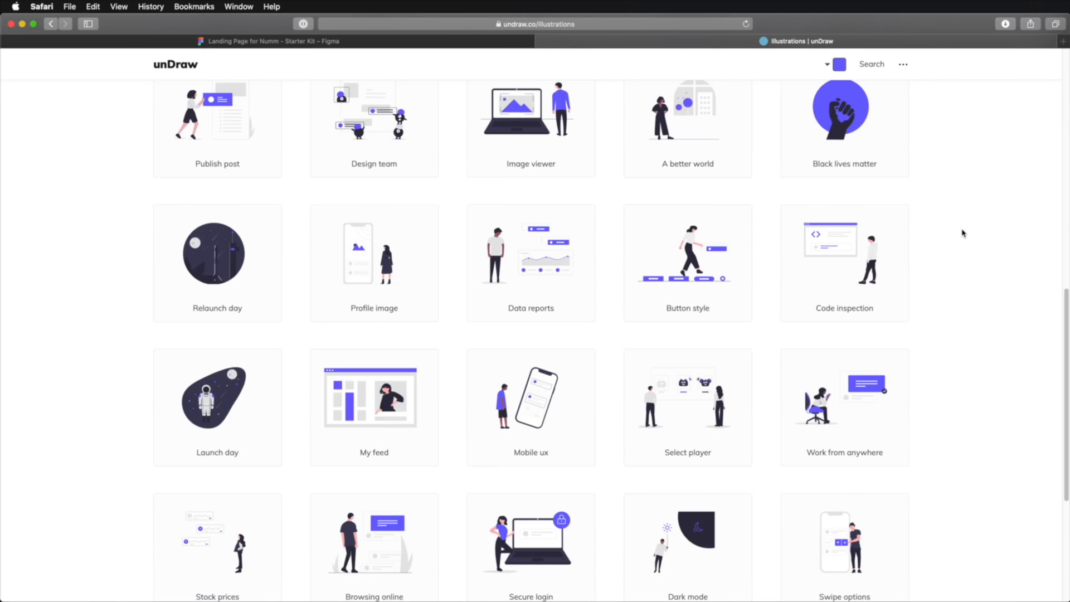
pyautogui.scroll(-5, 963, 233)
pyautogui.scroll(-20, 963, 233)
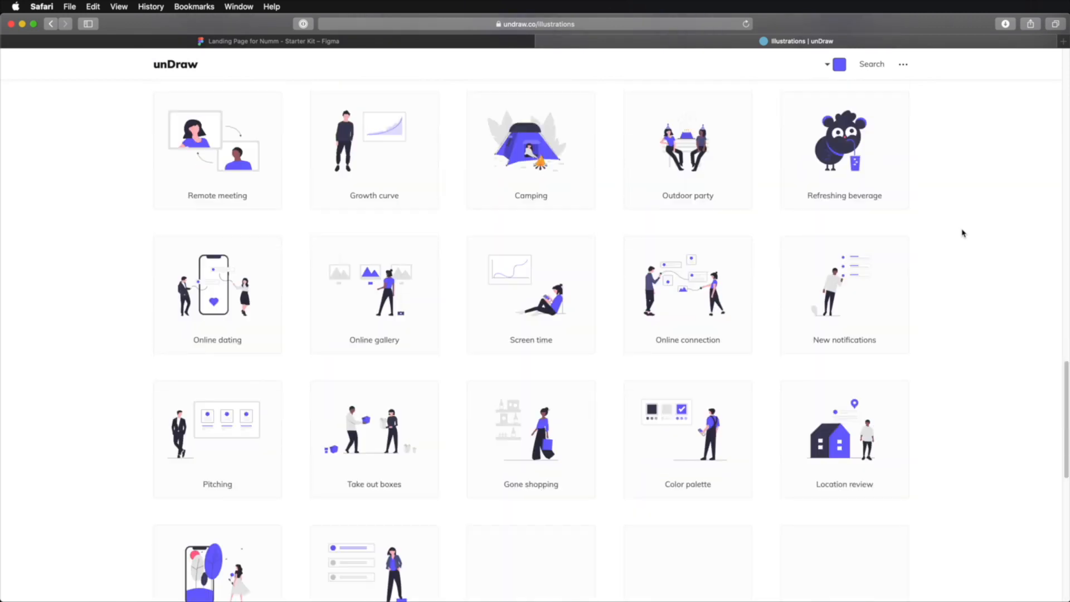
pyautogui.scroll(20, 963, 233)
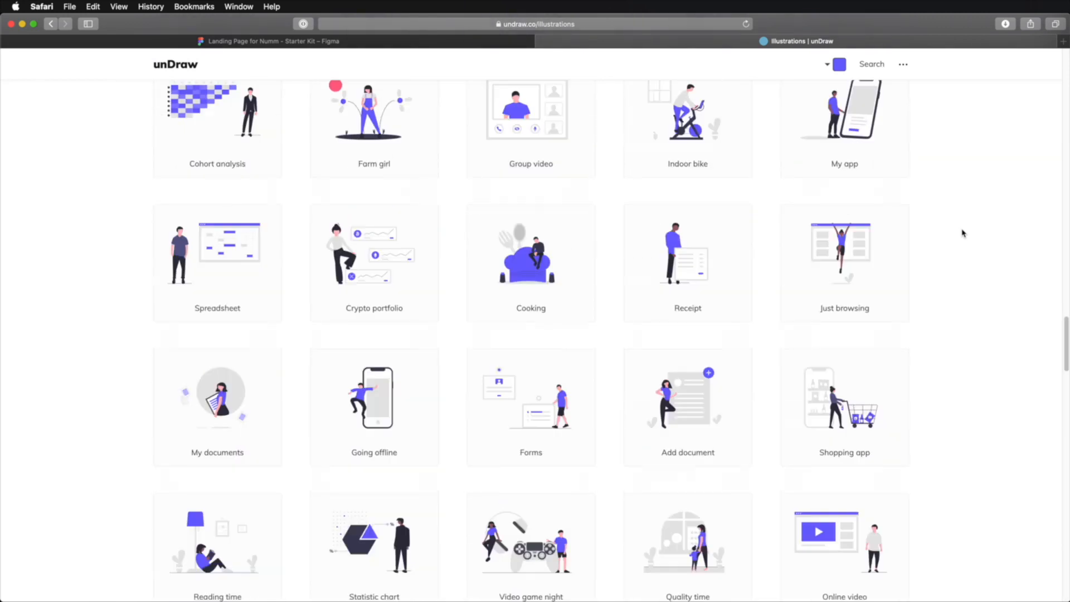
pyautogui.click(873, 131)
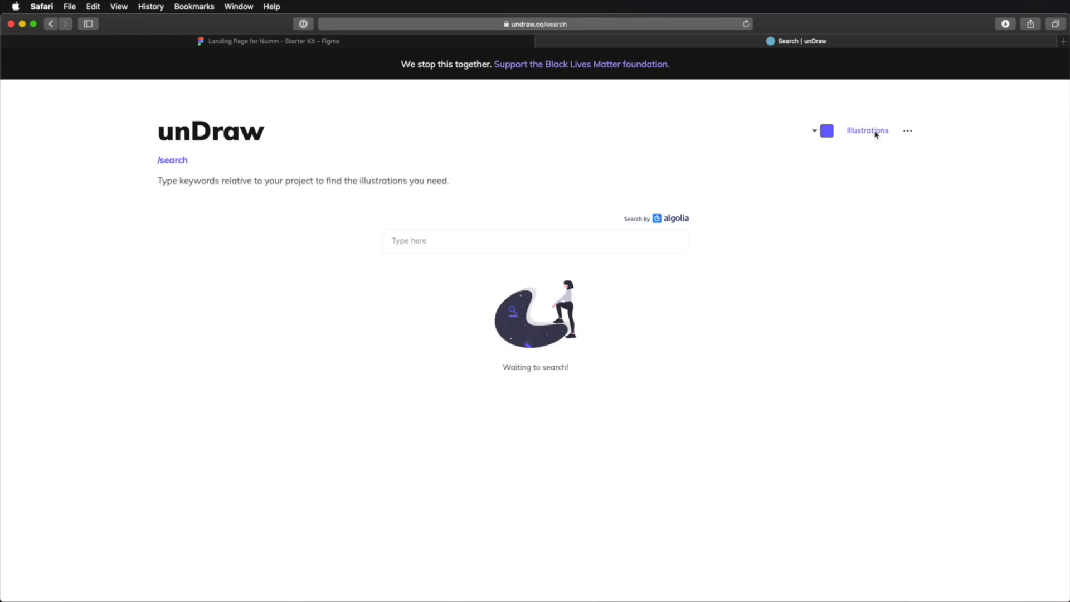
pyautogui.press('super+bracketleft')
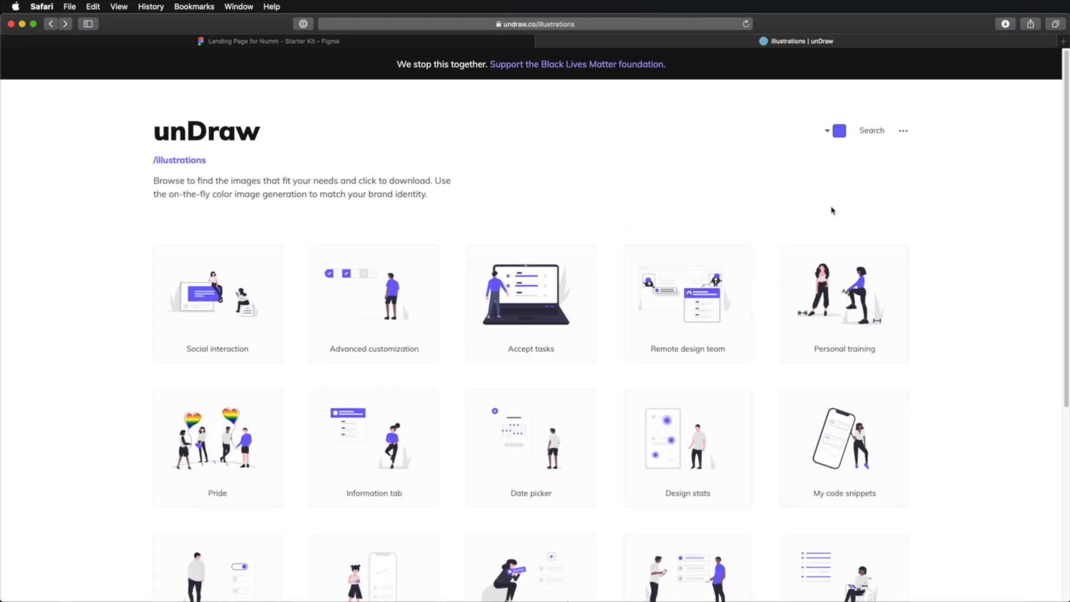
# Try an olive green accent colour on the unDraw illustrations
pyautogui.click(831, 134)
pyautogui.click(805, 168)
pyautogui.moveTo(764, 156); pyautogui.dragTo(759, 179)
pyautogui.moveTo(799, 222); pyautogui.dragTo(748, 223)
pyautogui.click(788, 172)
pyautogui.moveTo(788, 172)
pyautogui.mouseDown()
pyautogui.moveTo(827, 149)
pyautogui.moveTo(829, 170)
pyautogui.moveTo(800, 185)
pyautogui.mouseUp()
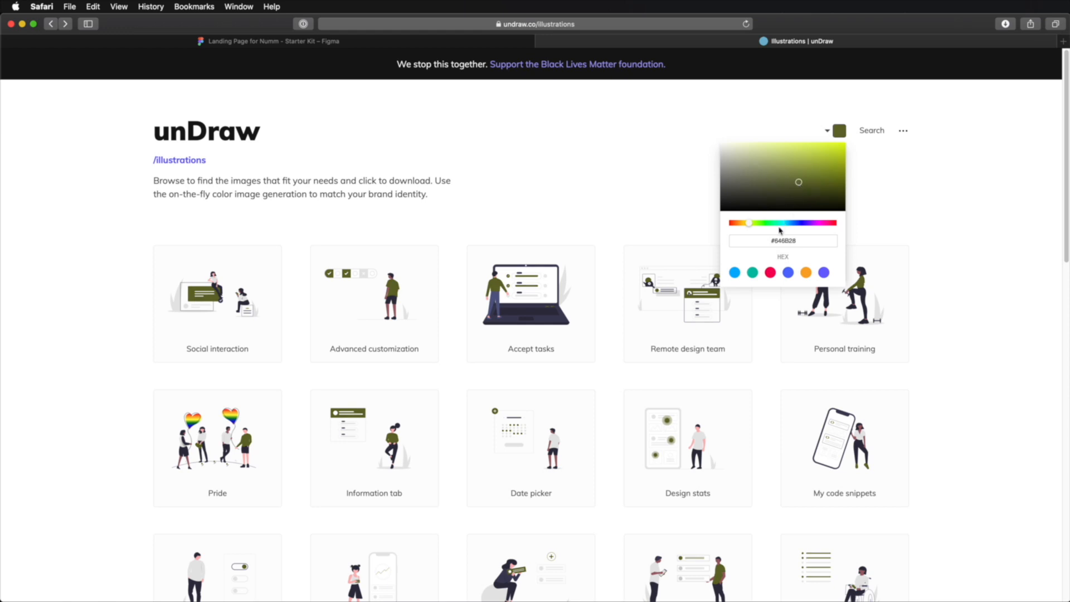
# Set the accent colour of the unDraw illustrations to a muted purple
pyautogui.moveTo(797, 223); pyautogui.dragTo(819, 223)
pyautogui.click(778, 168)
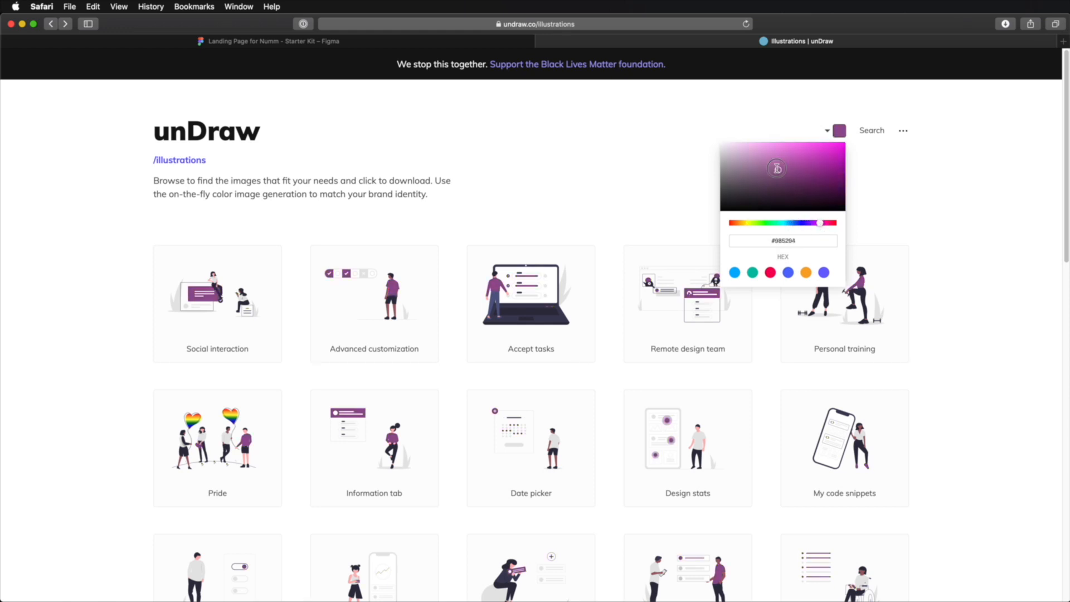
pyautogui.click(963, 201)
# Examine the download options of the "Date picker" illustration and return to the landing page design in Figma
pyautogui.scroll(-2, 928, 266)
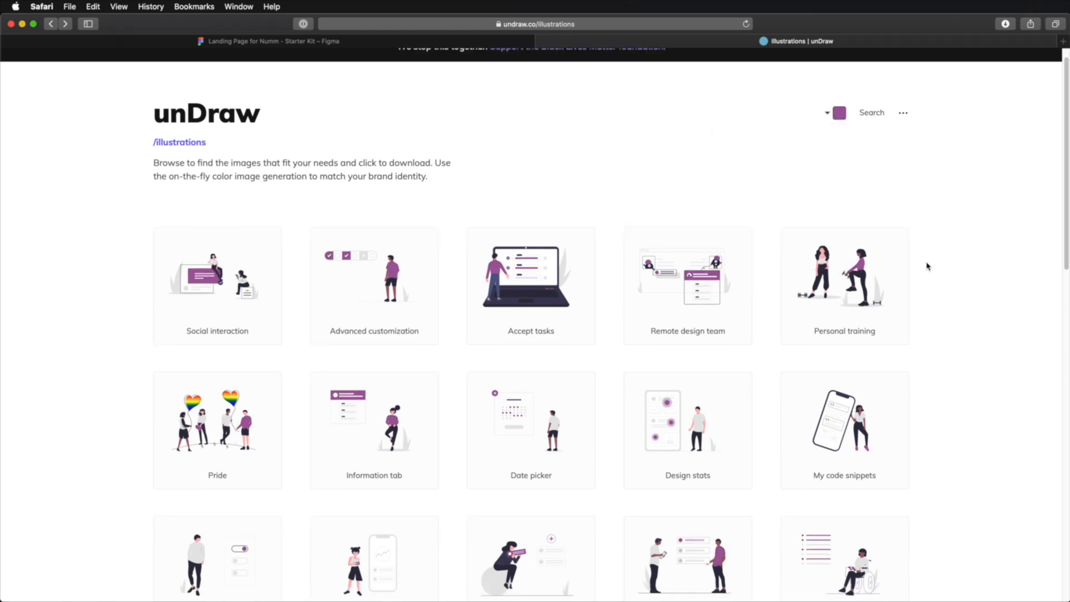
pyautogui.scroll(-2, 928, 266)
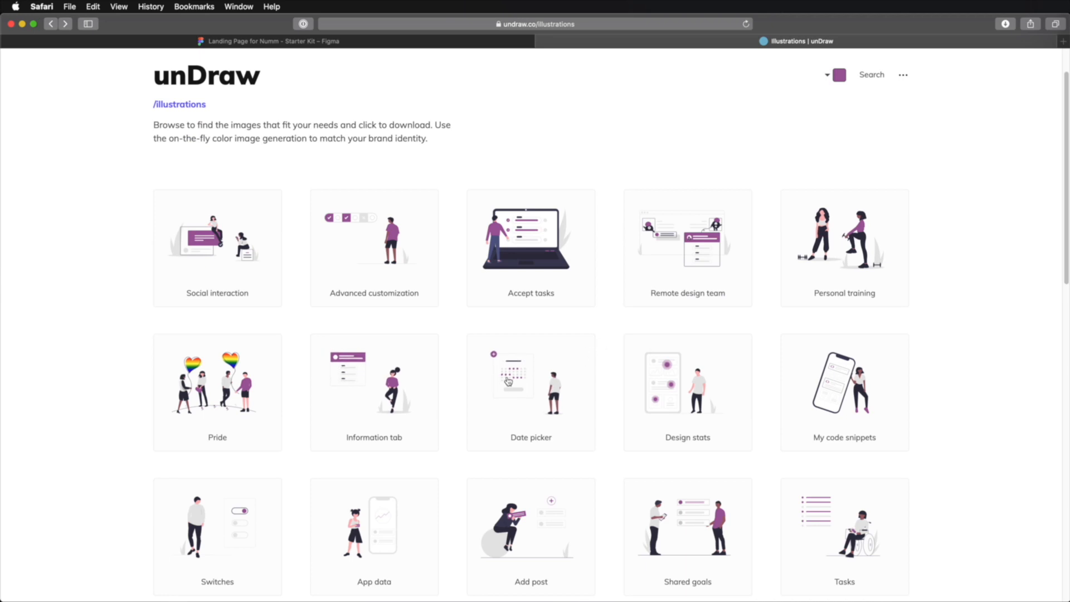
pyautogui.click(508, 381)
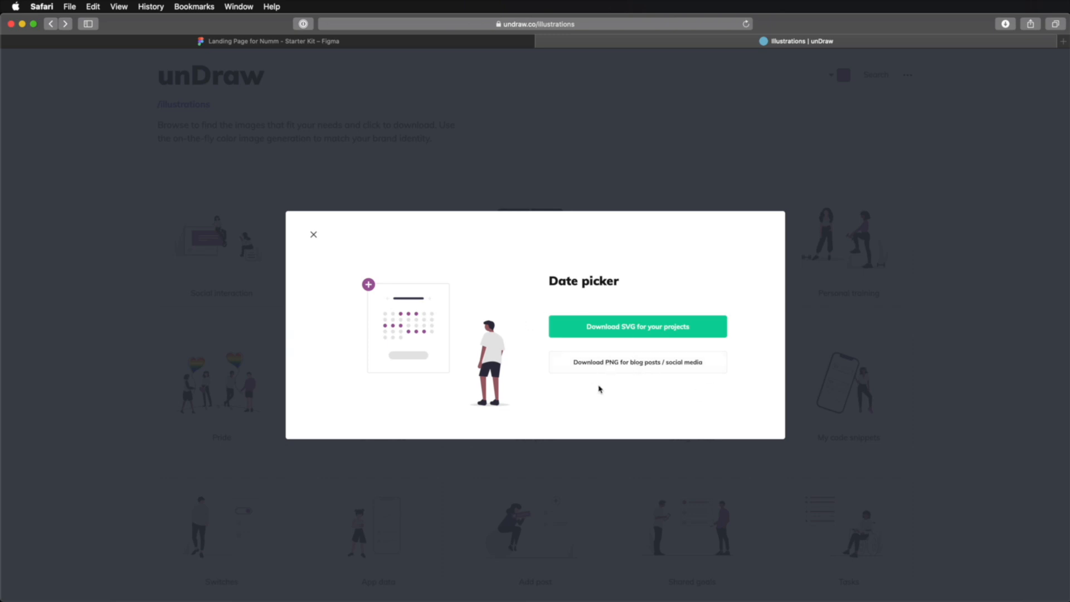
pyautogui.click(314, 235)
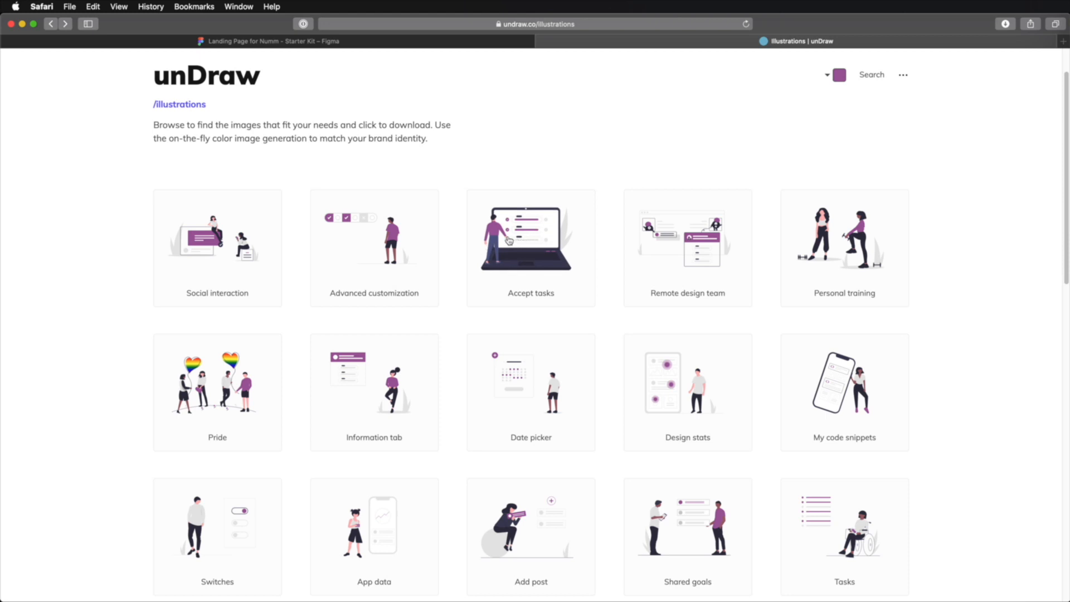
pyautogui.click(335, 42)
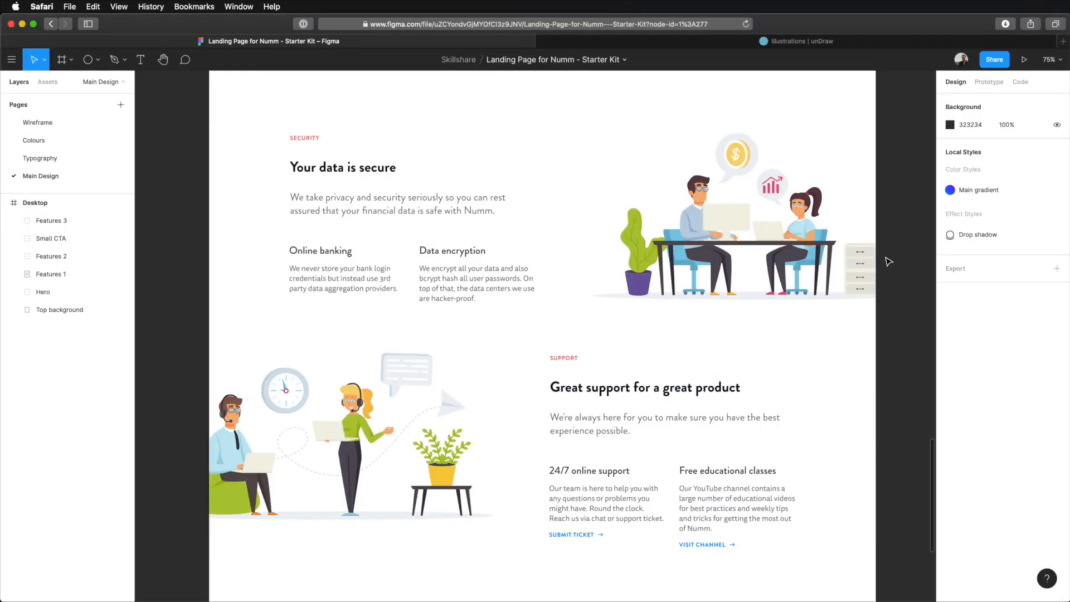